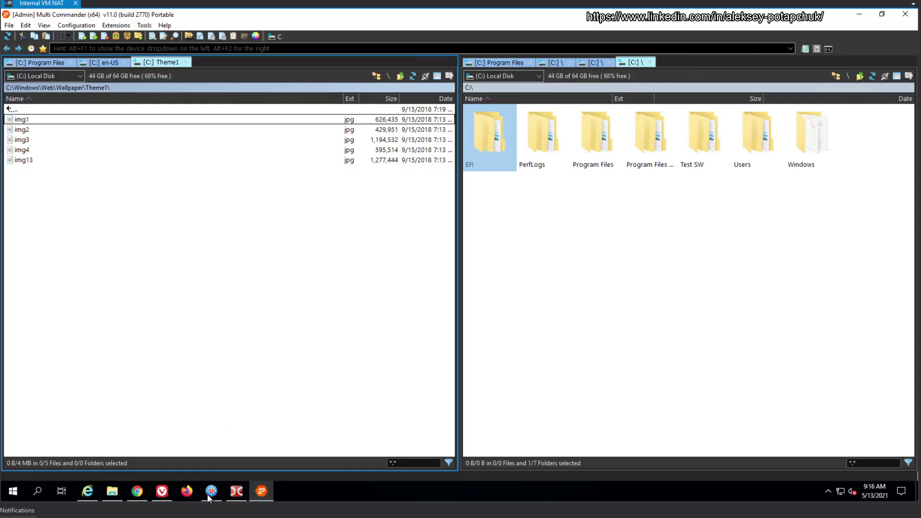
# - Flip repeatedly between Multi Commander, FreeCommander XE and Double Commander to compare them
pyautogui.click(210, 494)
pyautogui.click(236, 493)
pyautogui.click(270, 493)
pyautogui.click(236, 492)
pyautogui.click(212, 492)
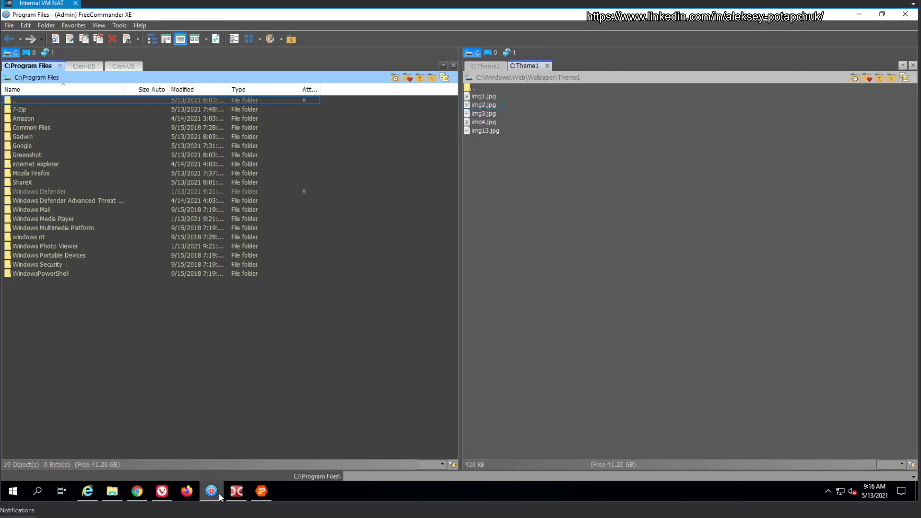
pyautogui.click(232, 494)
pyautogui.click(267, 491)
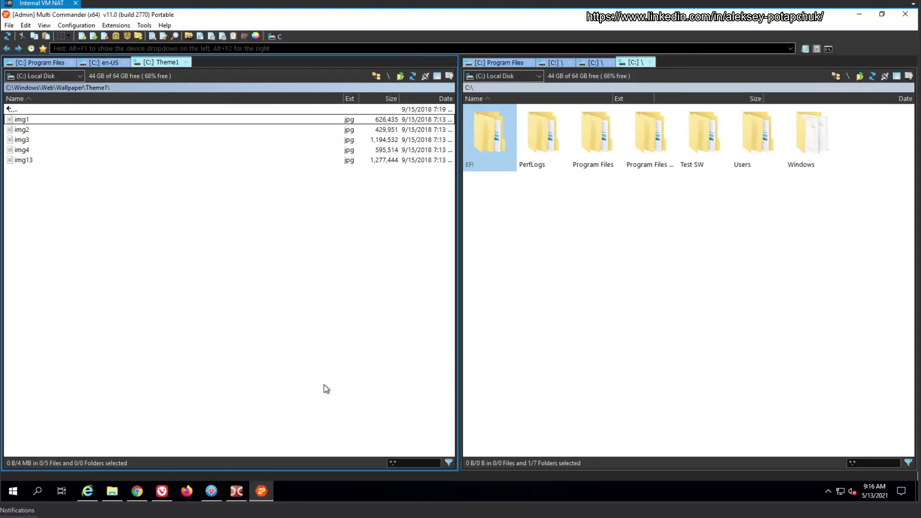
pyautogui.click(237, 492)
pyautogui.click(218, 491)
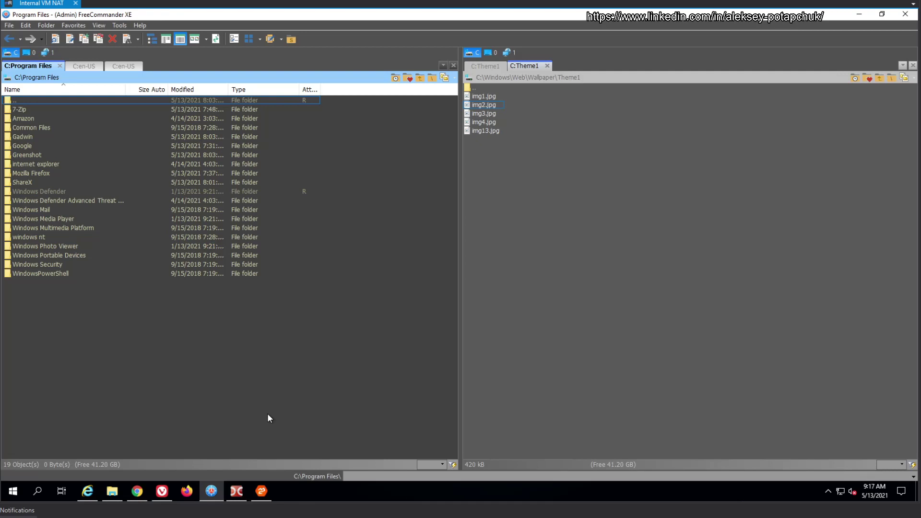
pyautogui.click(229, 497)
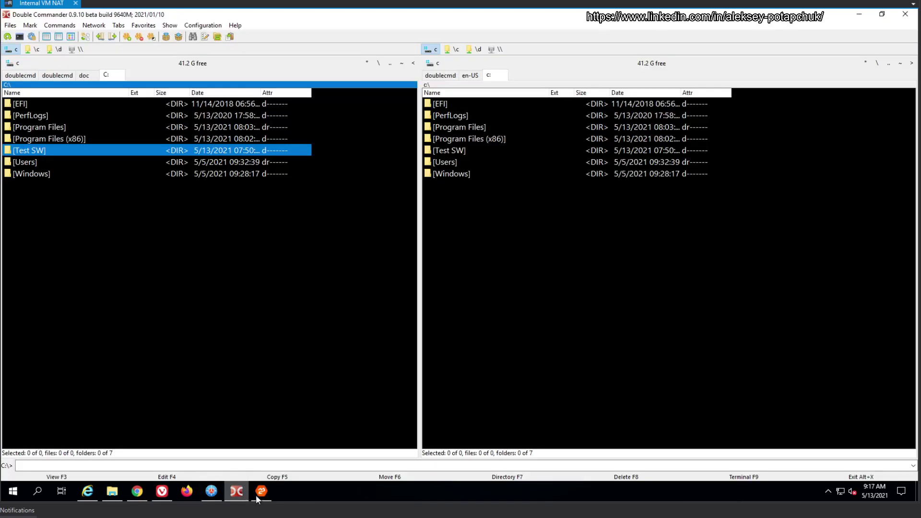
pyautogui.click(261, 492)
pyautogui.click(236, 492)
pyautogui.click(215, 493)
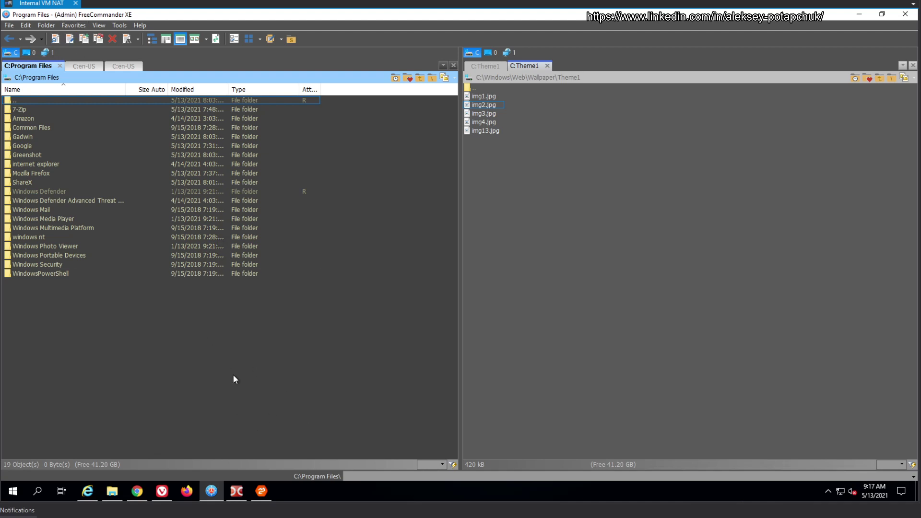
# - Glance at the Multi Commander program folder in File Explorer, then open Double Commander's Configuration menu
pyautogui.click(112, 491)
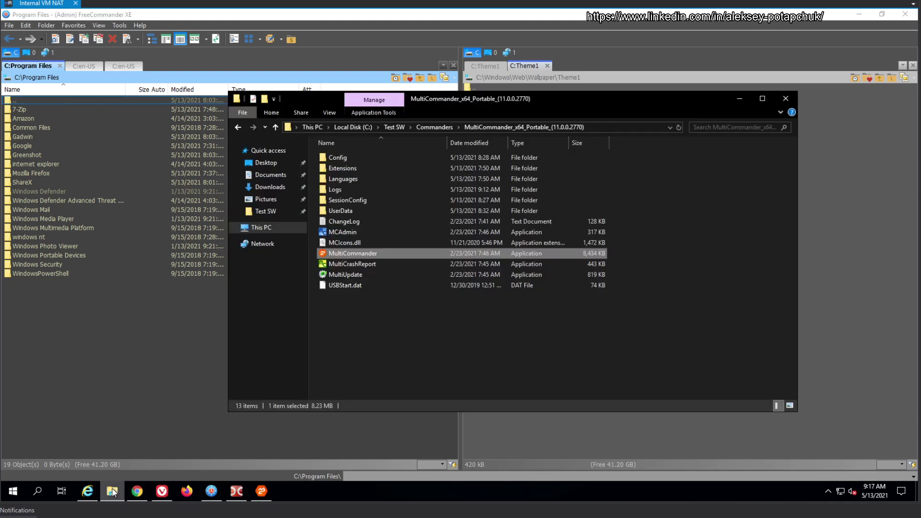
pyautogui.click(112, 491)
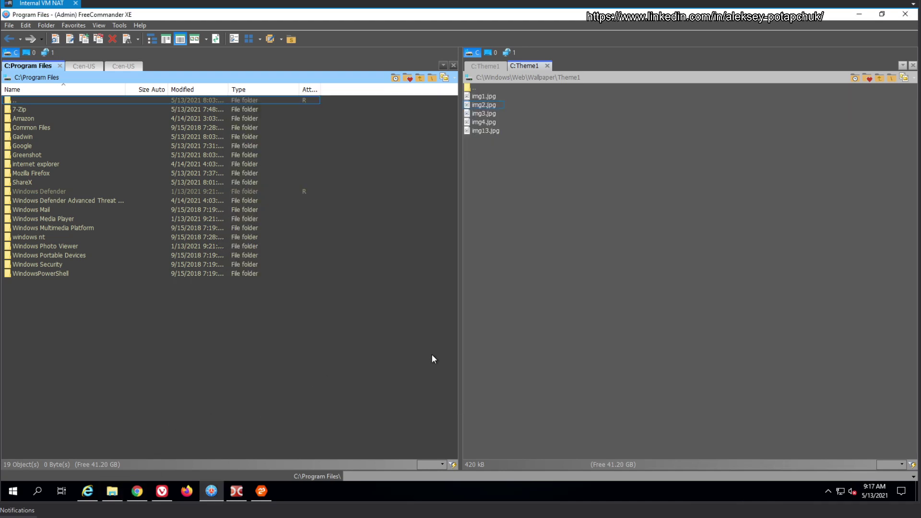
pyautogui.click(484, 349)
pyautogui.click(313, 335)
pyautogui.click(237, 490)
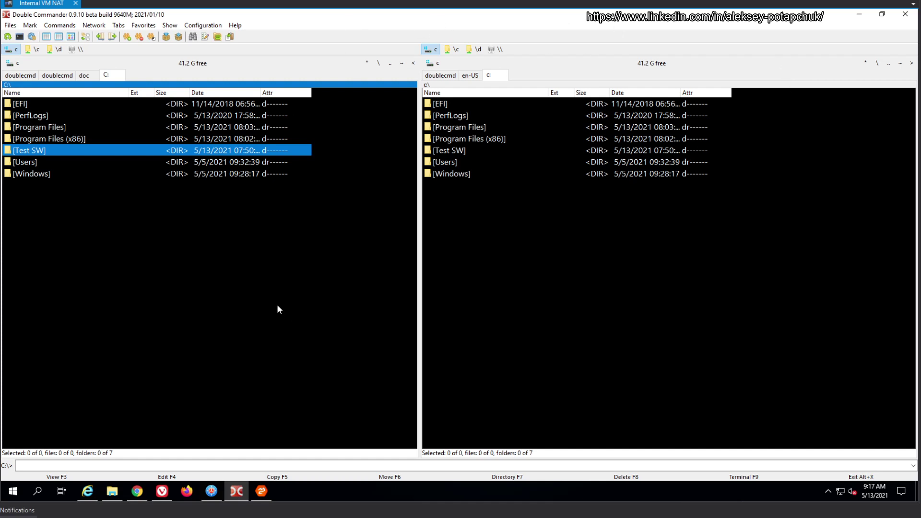
pyautogui.click(202, 25)
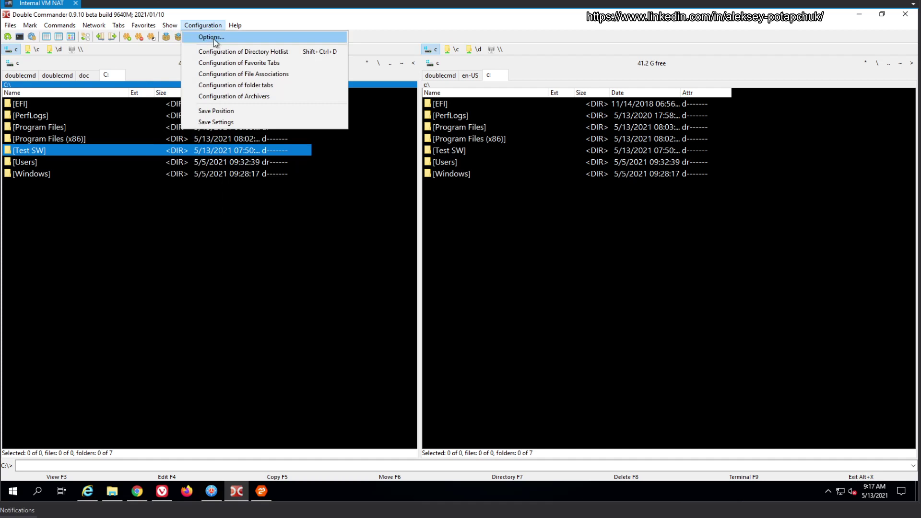
# - Open Options, look over the Custom columns and Folder tabs pages, then close the window
pyautogui.click(214, 38)
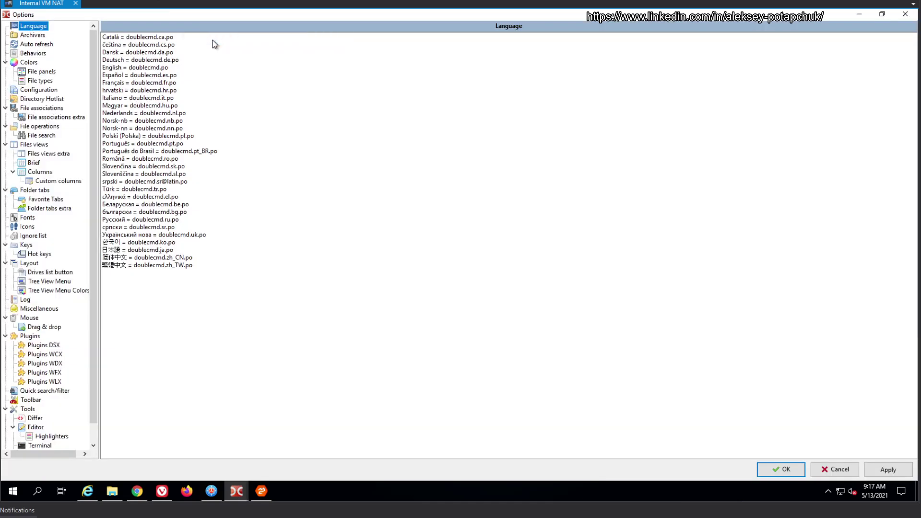
pyautogui.click(65, 181)
pyautogui.click(54, 190)
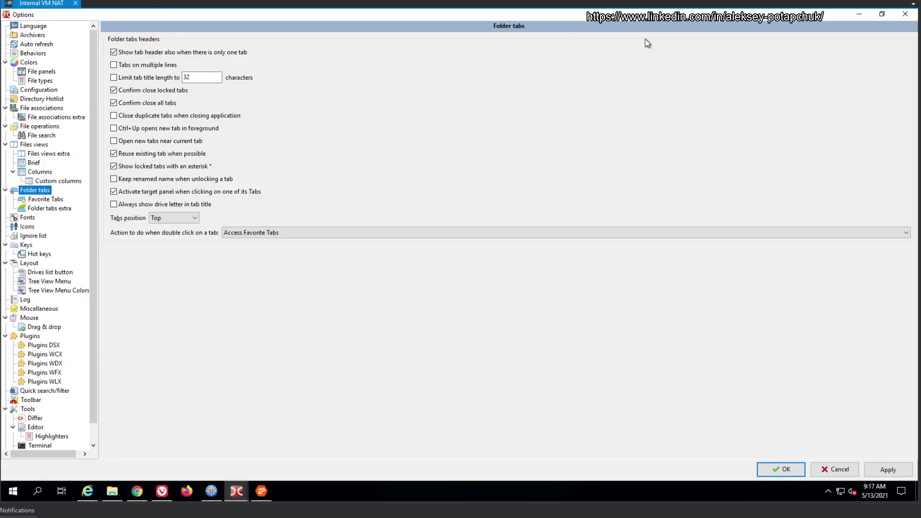
pyautogui.click(902, 19)
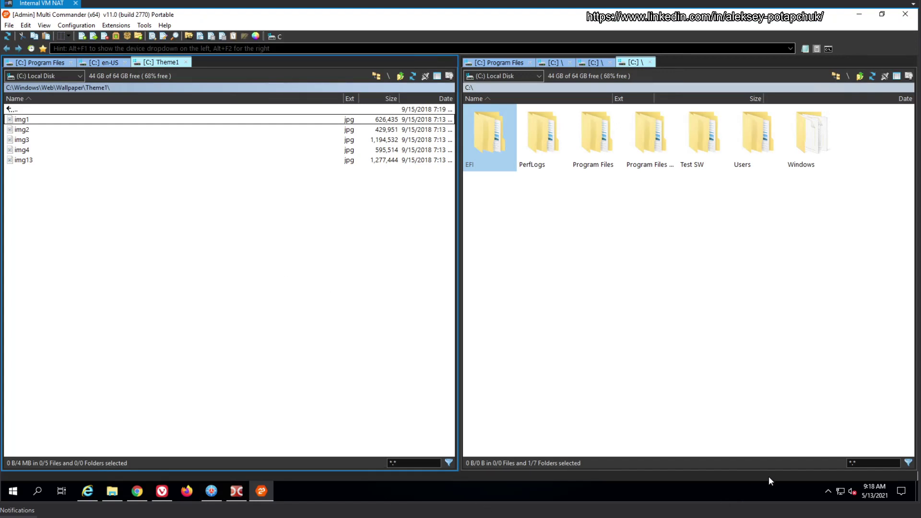
# - Toggle focus between Multi Commander's left Theme1 and right C: panels, then switch to Double Commander
pyautogui.click(538, 276)
pyautogui.click(541, 280)
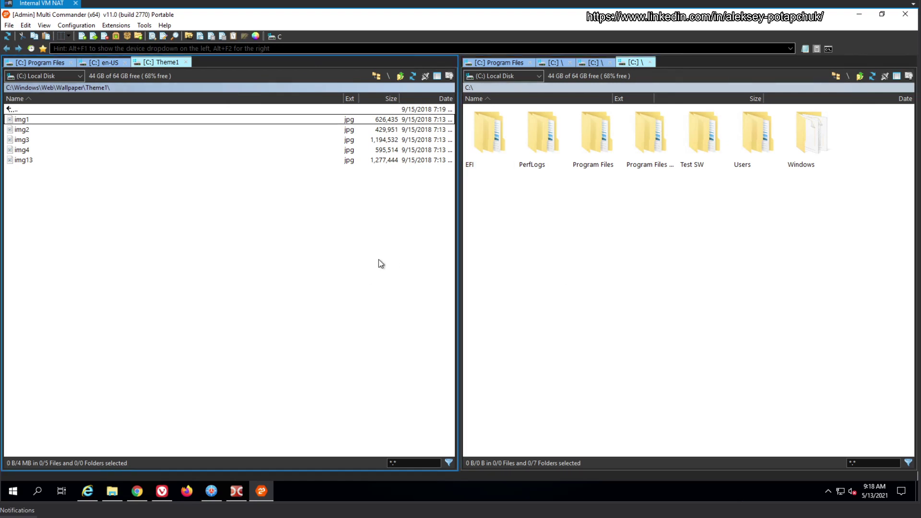
pyautogui.click(317, 266)
pyautogui.click(582, 243)
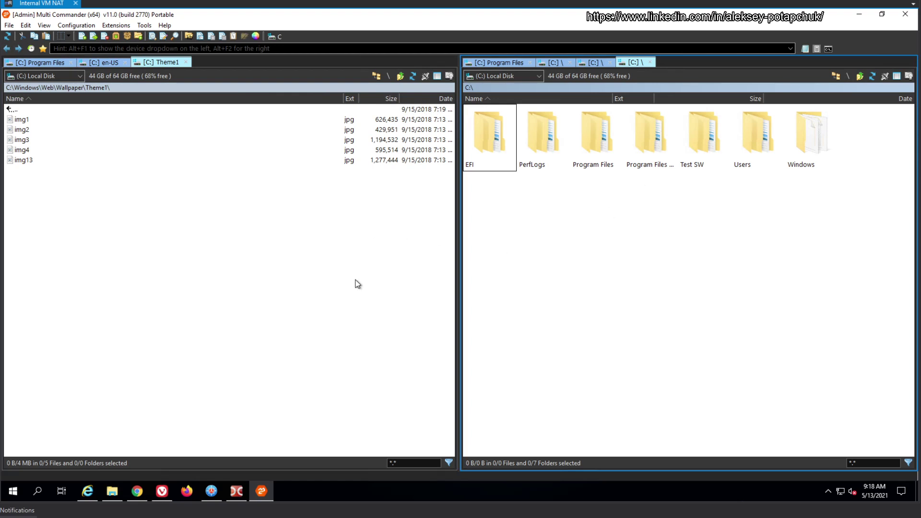
pyautogui.click(357, 284)
pyautogui.click(565, 254)
pyautogui.click(236, 490)
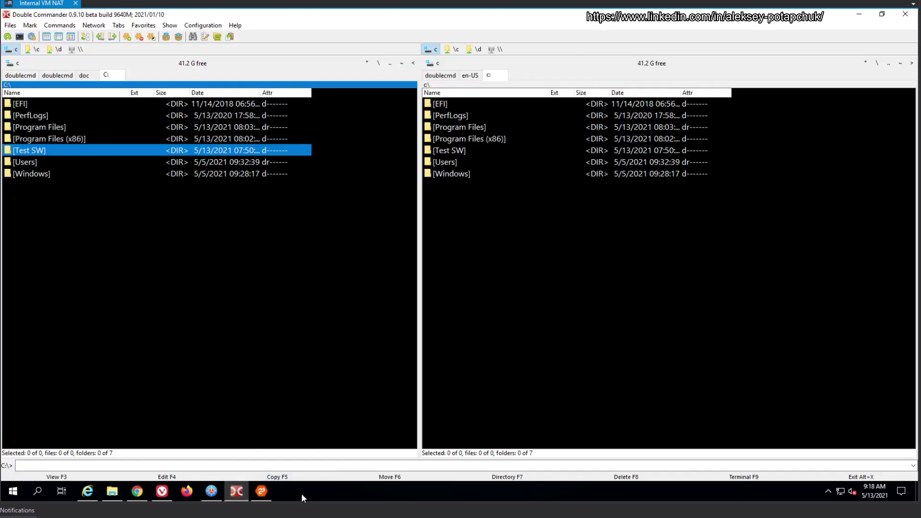
pyautogui.click(263, 492)
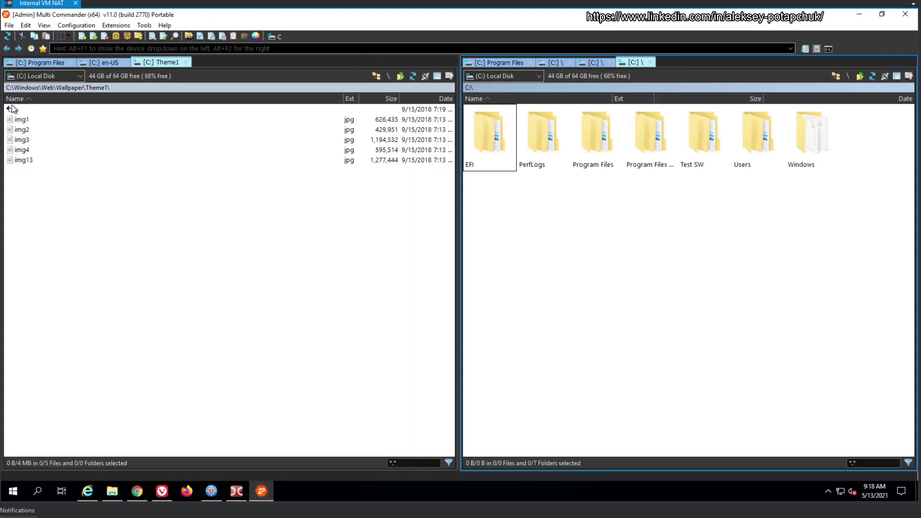
pyautogui.click(348, 265)
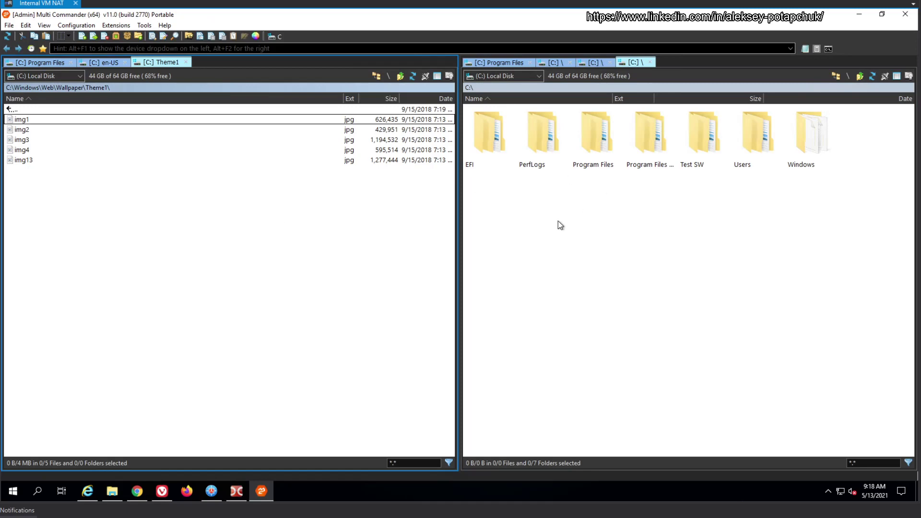
pyautogui.click(603, 260)
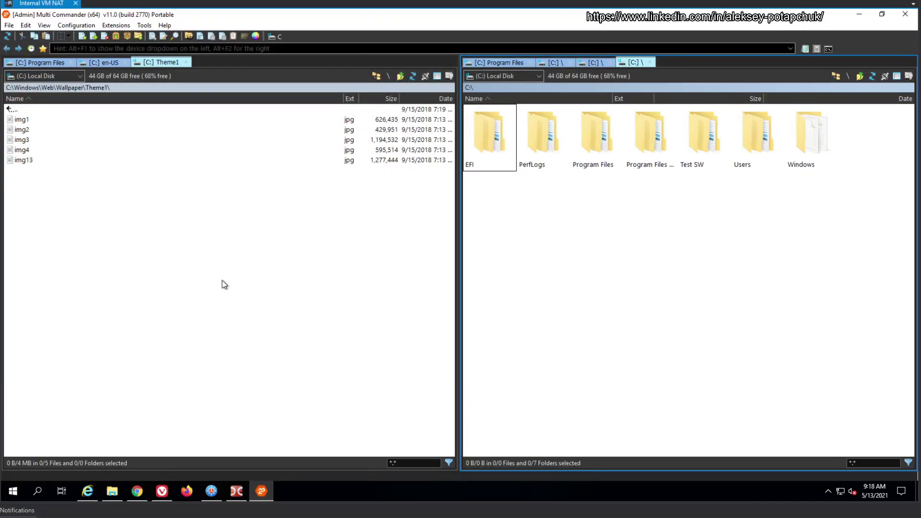
pyautogui.click(243, 492)
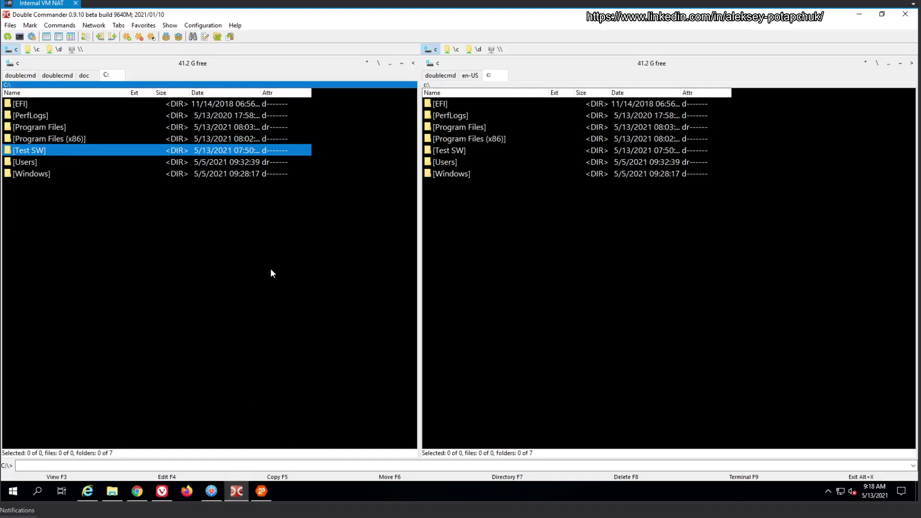
# - In Options > Fonts, change the main font size from 12 to 8 and confirm with OK
pyautogui.click(218, 25)
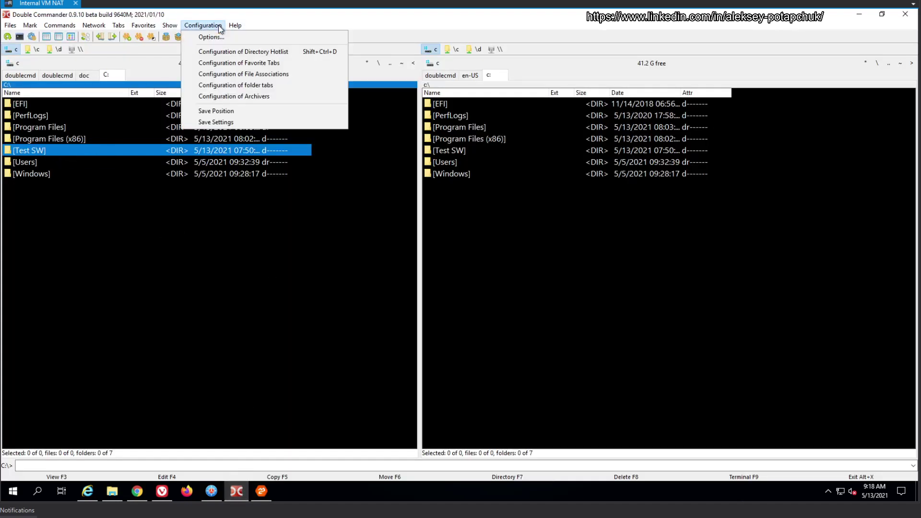
pyautogui.click(217, 36)
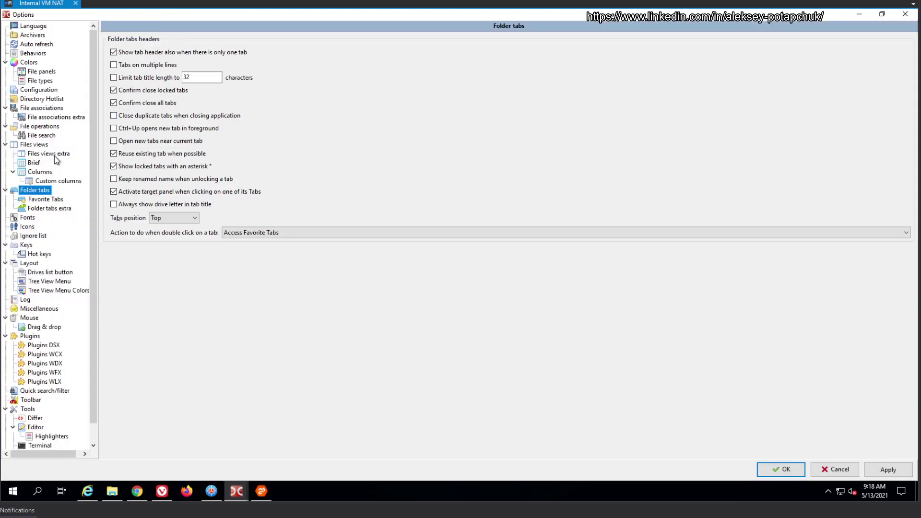
pyautogui.click(46, 72)
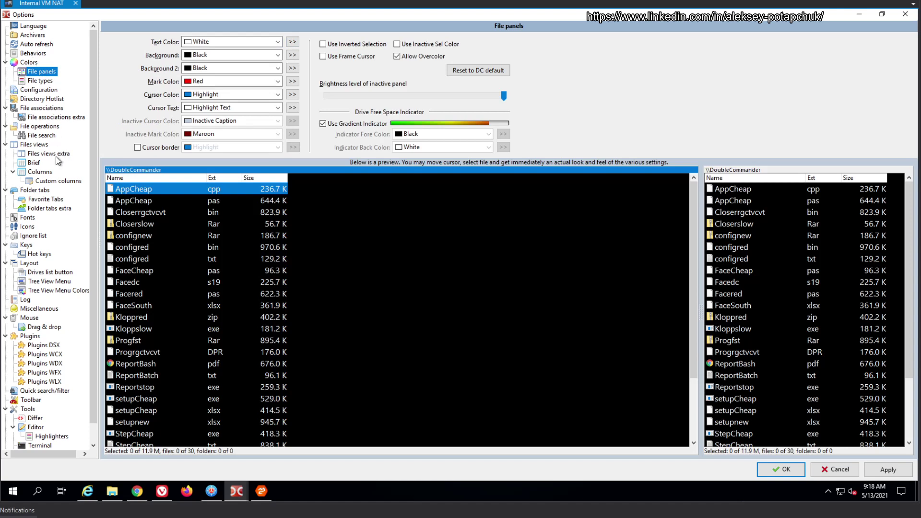
pyautogui.click(30, 219)
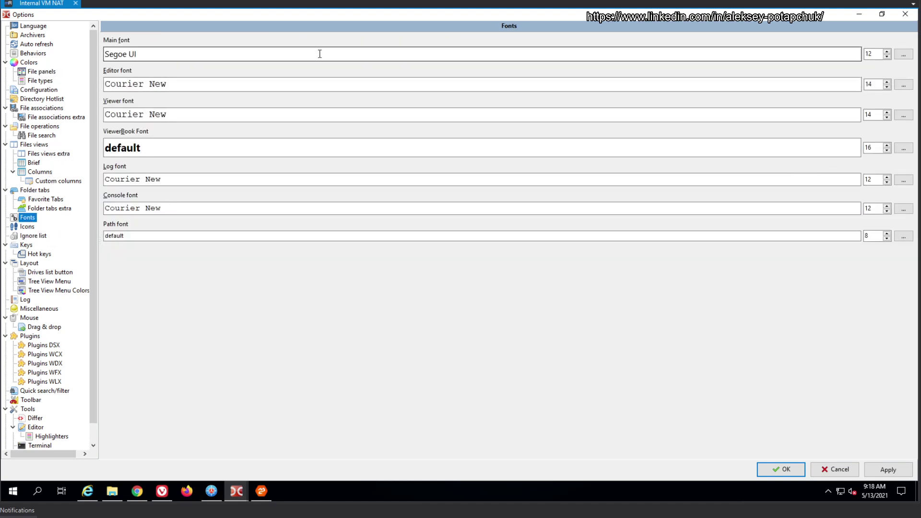
pyautogui.doubleClick(869, 53)
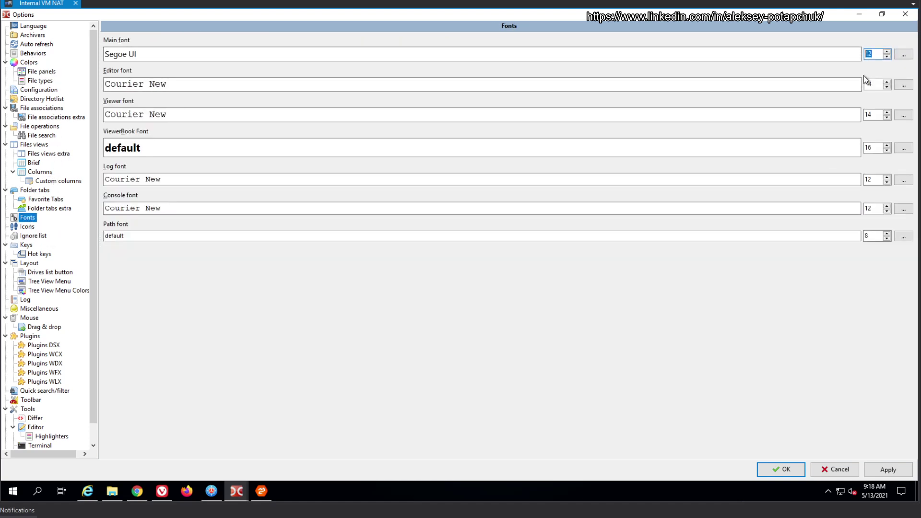
pyautogui.write('8')
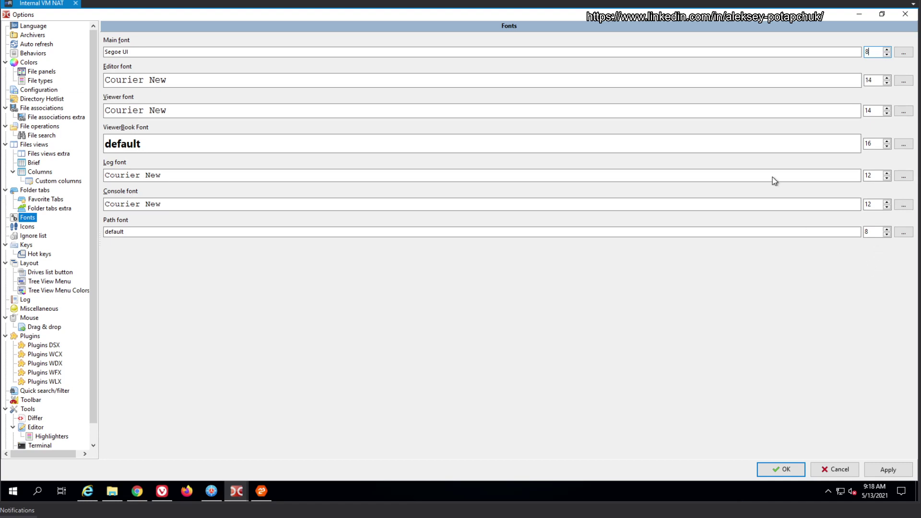
pyautogui.click(781, 469)
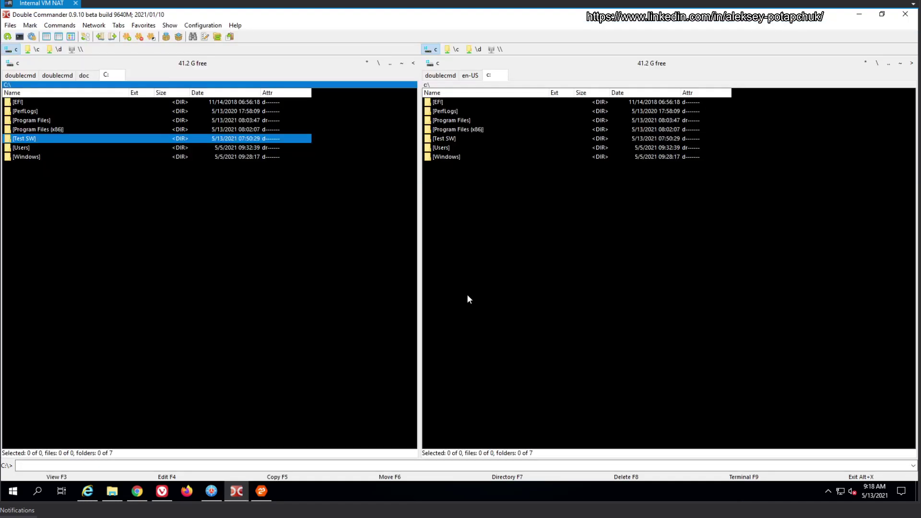
# - Widen the Name column by dragging the Name/Ext divider to the right
pyautogui.click(600, 298)
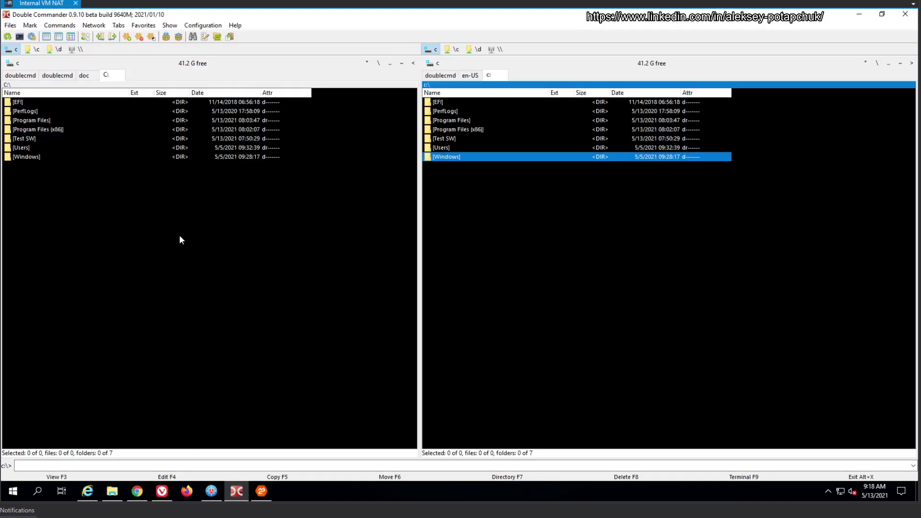
pyautogui.click(272, 113)
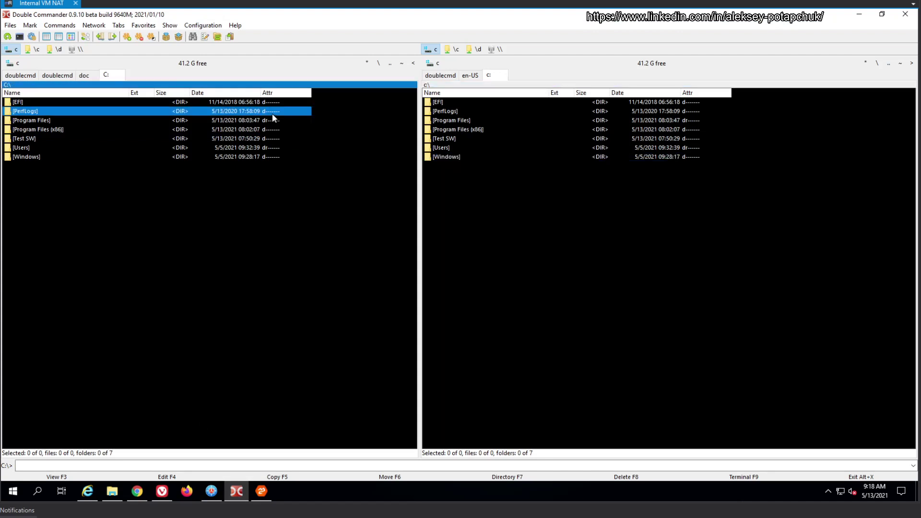
pyautogui.click(771, 91)
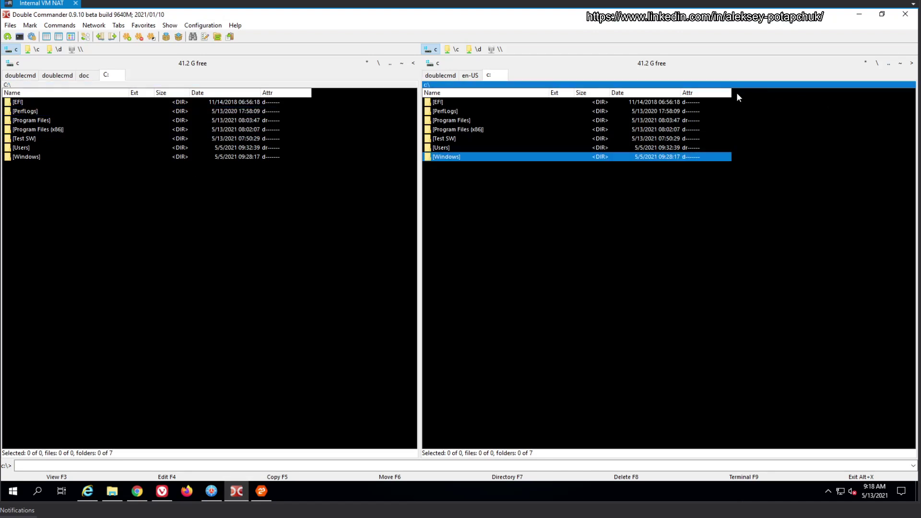
pyautogui.moveTo(549, 92); pyautogui.dragTo(650, 93)
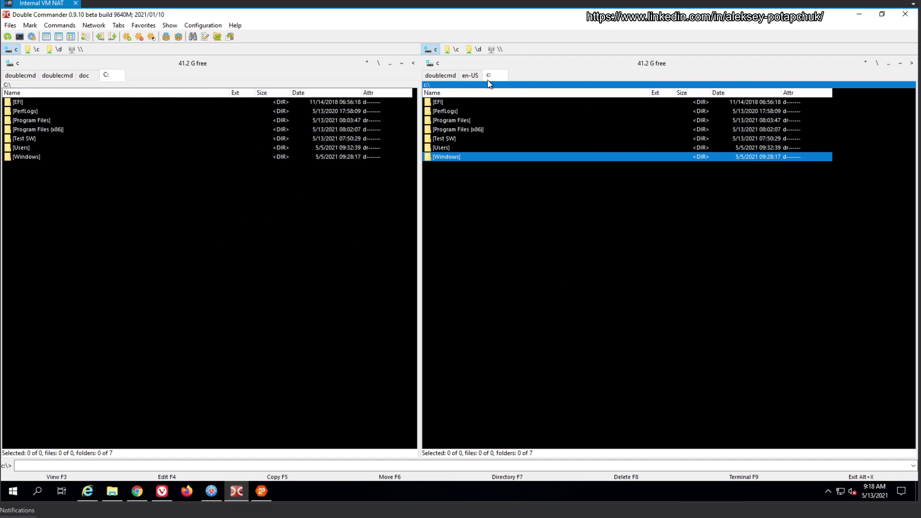
# - Cycle through FreeCommander XE, Double Commander and Multi Commander, ending on Multi Commander
pyautogui.click(255, 489)
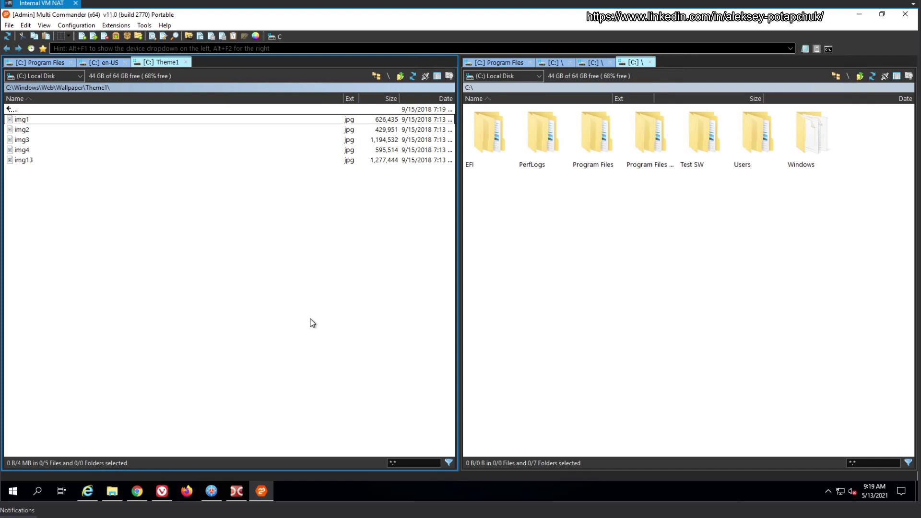
pyautogui.click(213, 492)
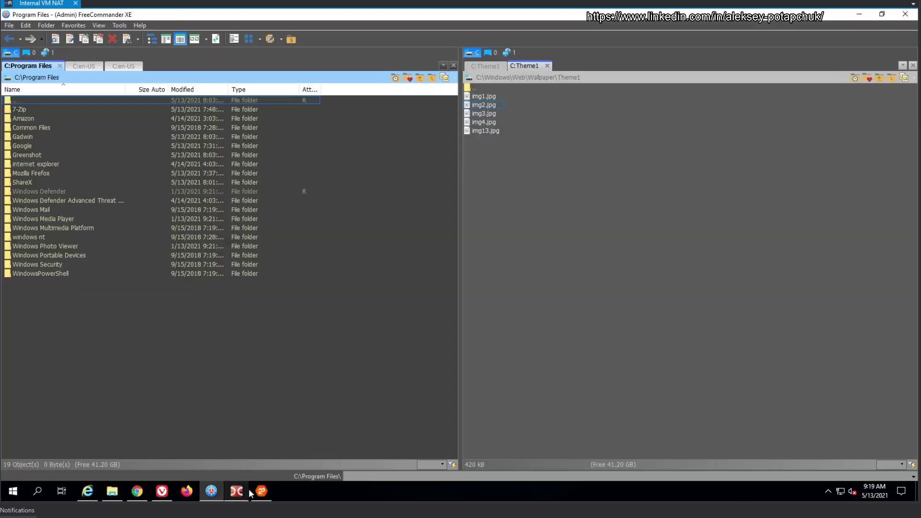
pyautogui.click(257, 496)
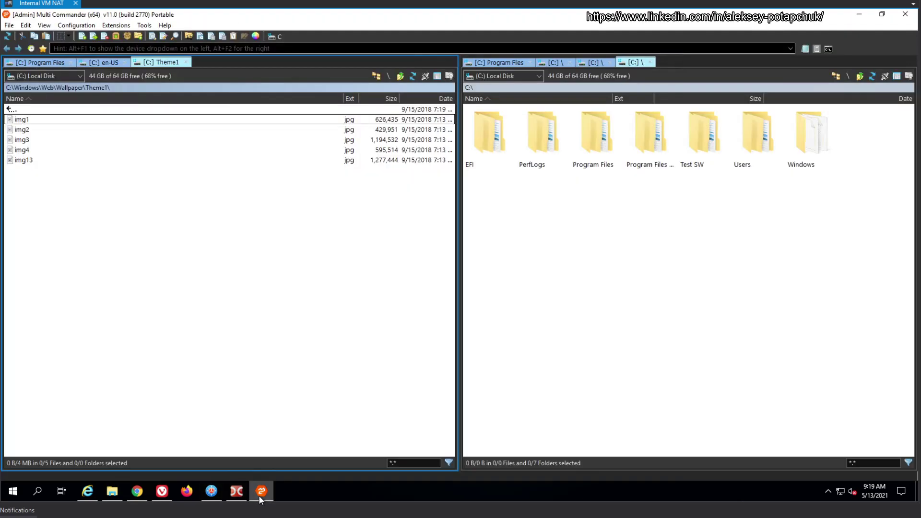
pyautogui.click(210, 499)
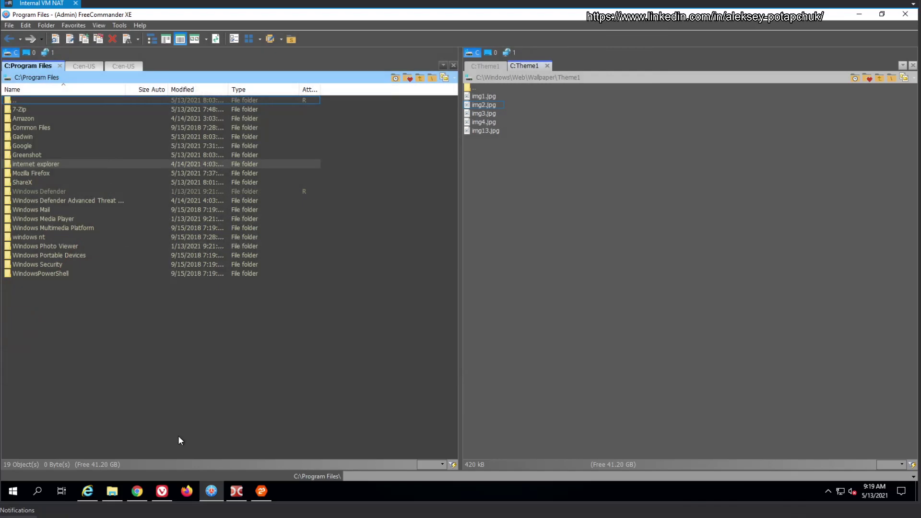
pyautogui.click(236, 491)
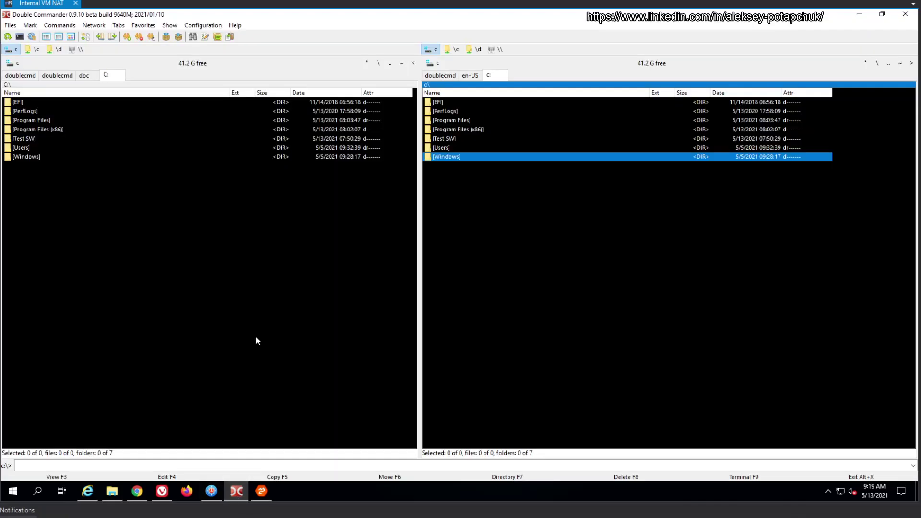
pyautogui.click(261, 491)
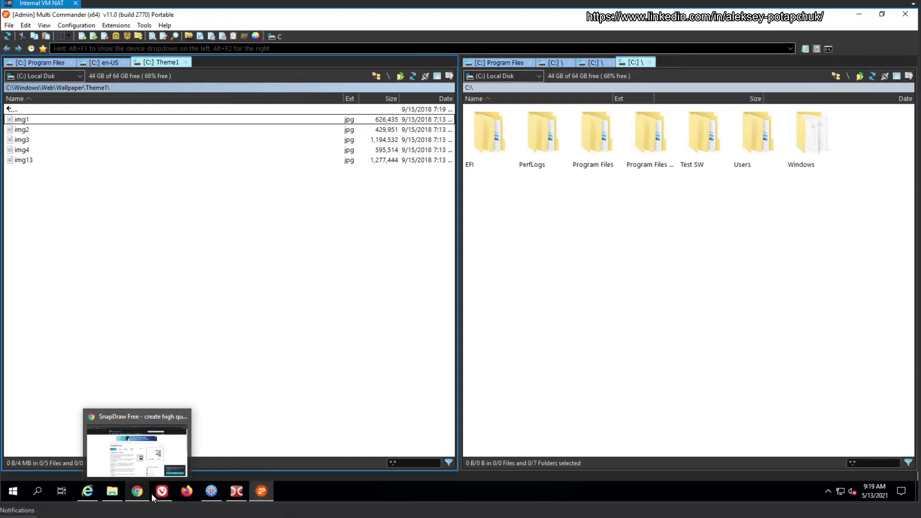
# - In Vivaldi, find the v10.0 release date on the Multi Commander website
pyautogui.click(163, 491)
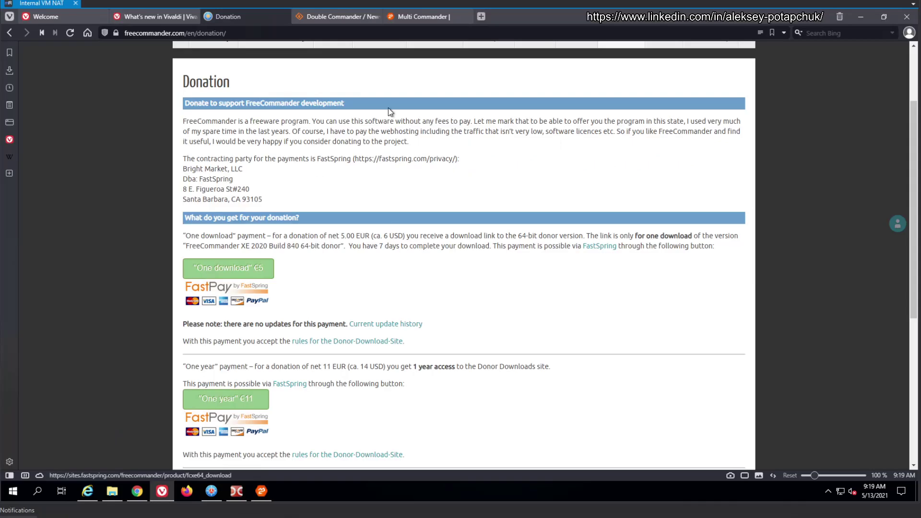
pyautogui.click(418, 19)
pyautogui.scroll(-4, 516, 331)
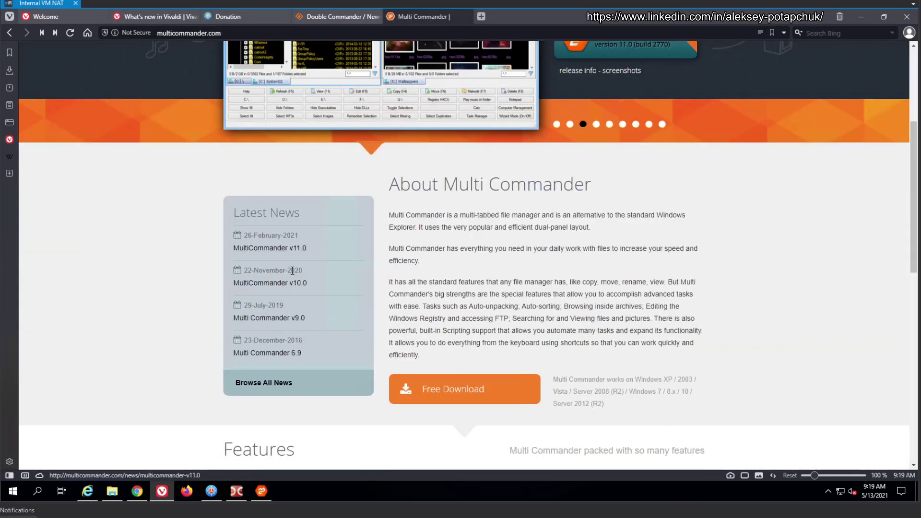
pyautogui.moveTo(308, 268); pyautogui.dragTo(299, 269)
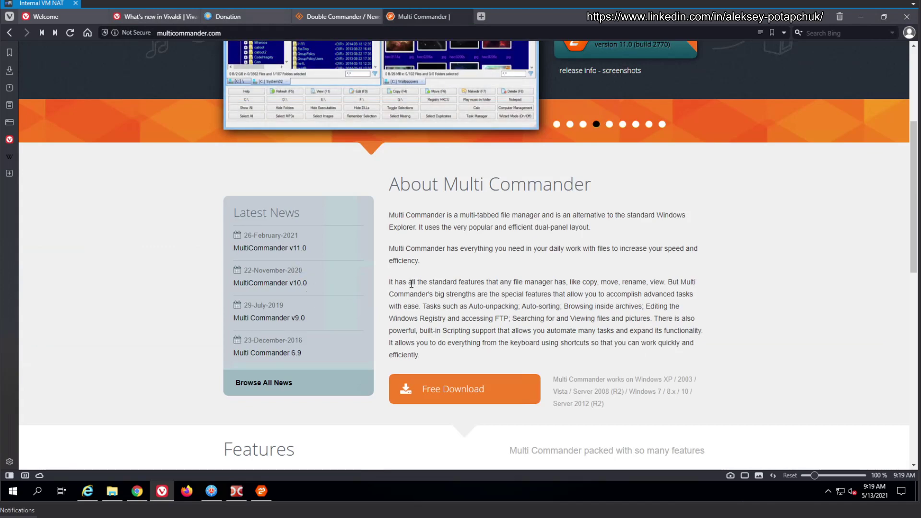
pyautogui.scroll(4, 583, 216)
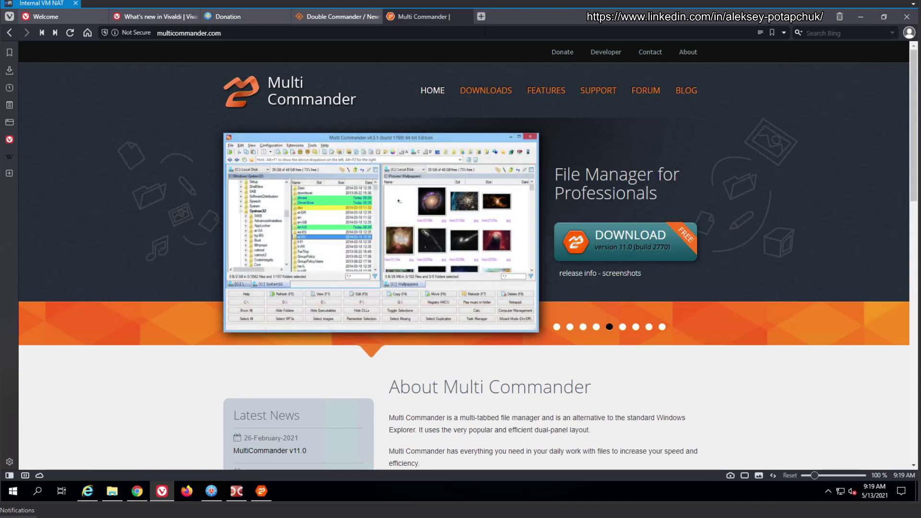
# - Check Double Commander's 2021-01-10 and 0.9.9 release dates, then return to the FreeCommander donation page
pyautogui.click(335, 17)
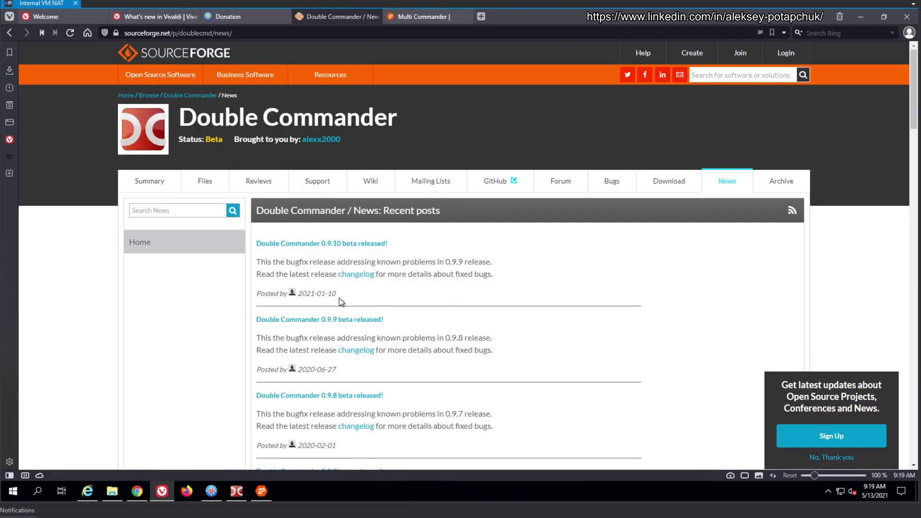
pyautogui.moveTo(342, 290); pyautogui.dragTo(305, 292)
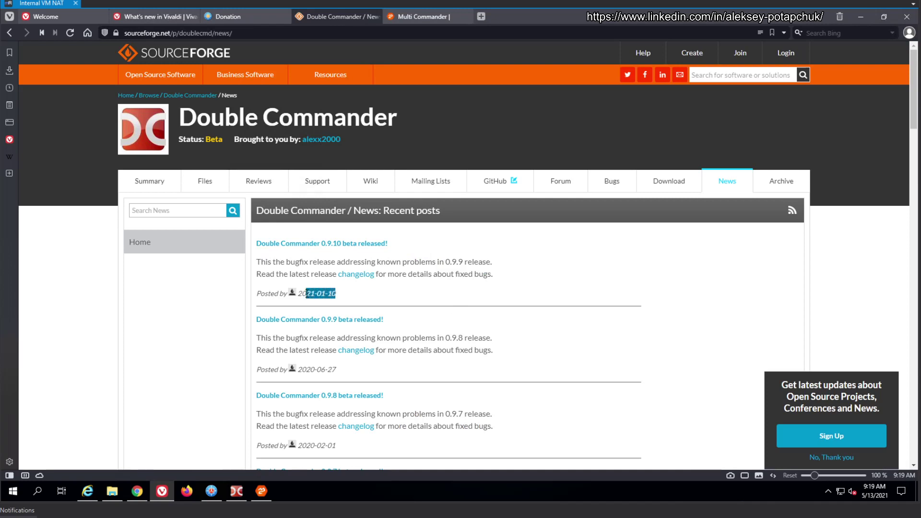
pyautogui.click(342, 294)
pyautogui.moveTo(337, 370); pyautogui.dragTo(327, 372)
pyautogui.click(350, 440)
pyautogui.scroll(-3, 440, 323)
pyautogui.scroll(3, 436, 319)
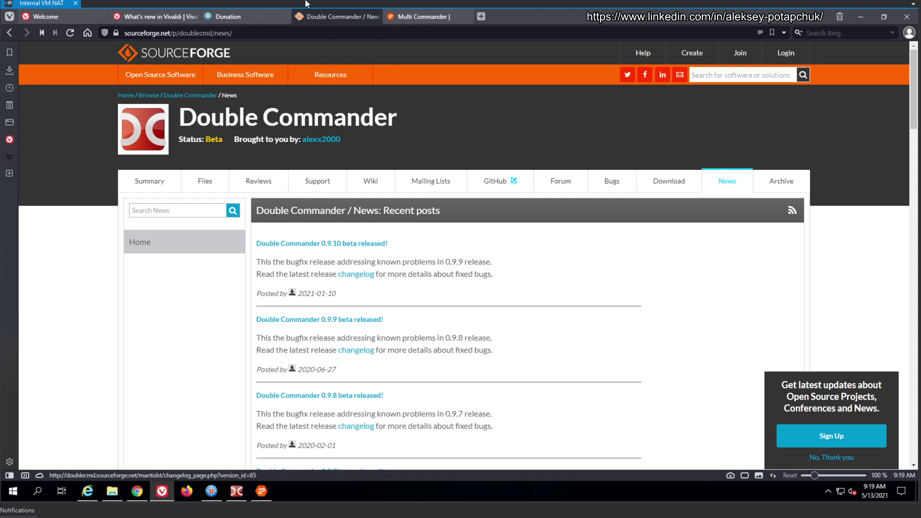
pyautogui.click(228, 20)
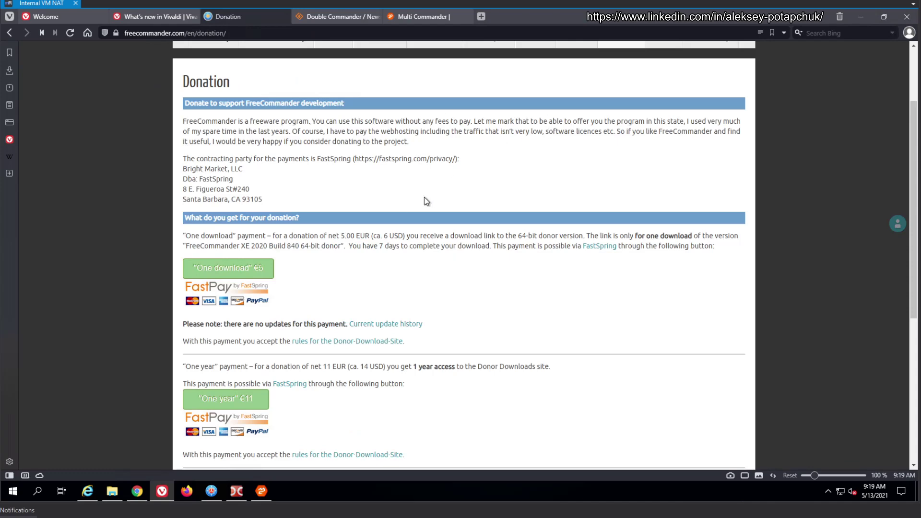
pyautogui.scroll(2, 429, 201)
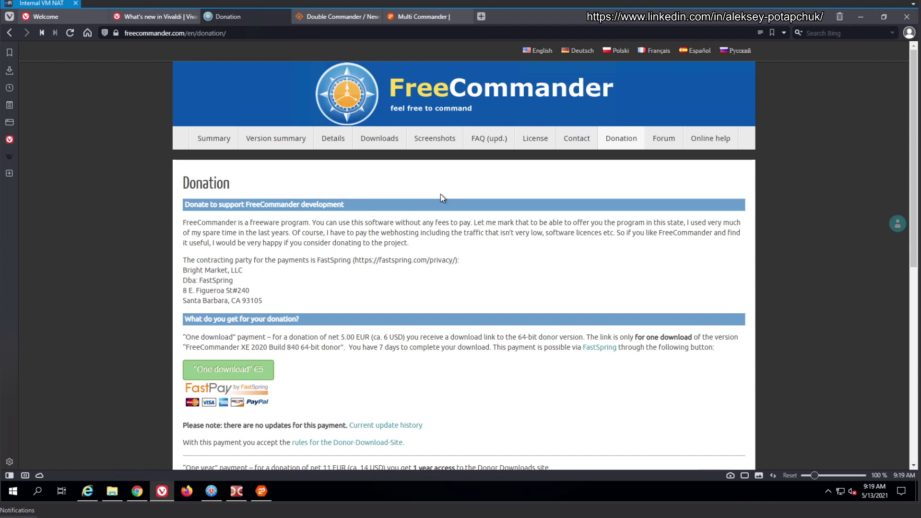
# - Run Help > Check for updates in FreeCommander XE and read the Build 846 donor changes
pyautogui.click(211, 491)
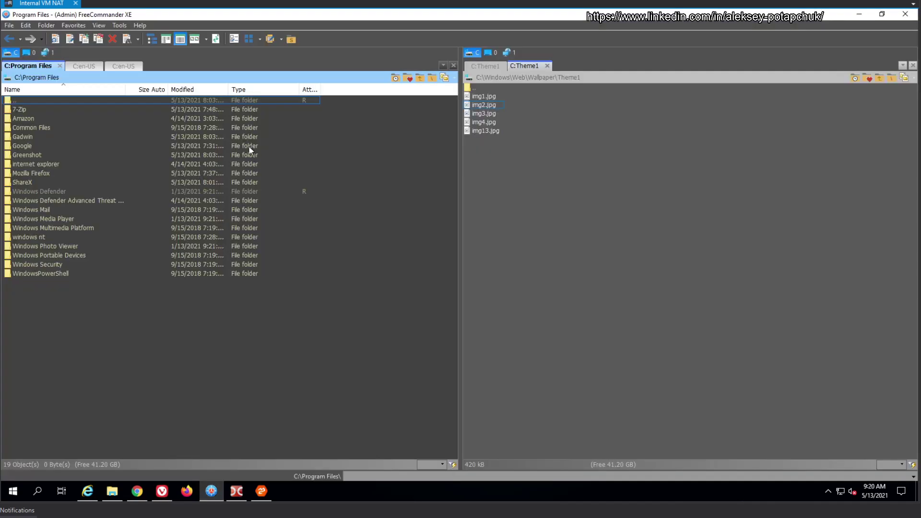
pyautogui.click(141, 26)
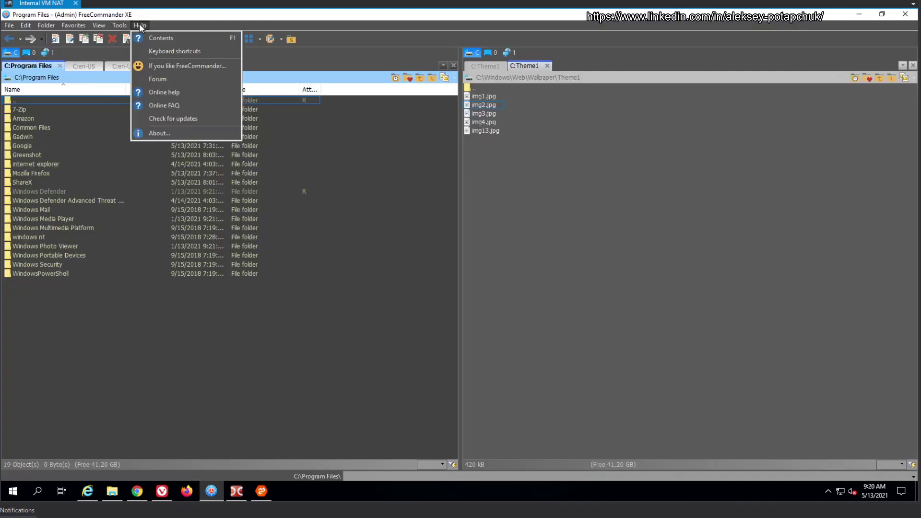
pyautogui.click(204, 118)
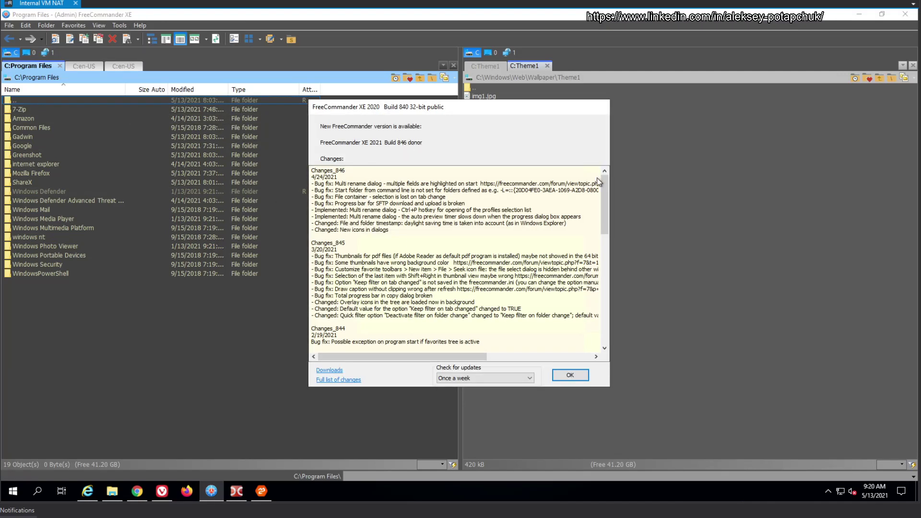
pyautogui.click(575, 375)
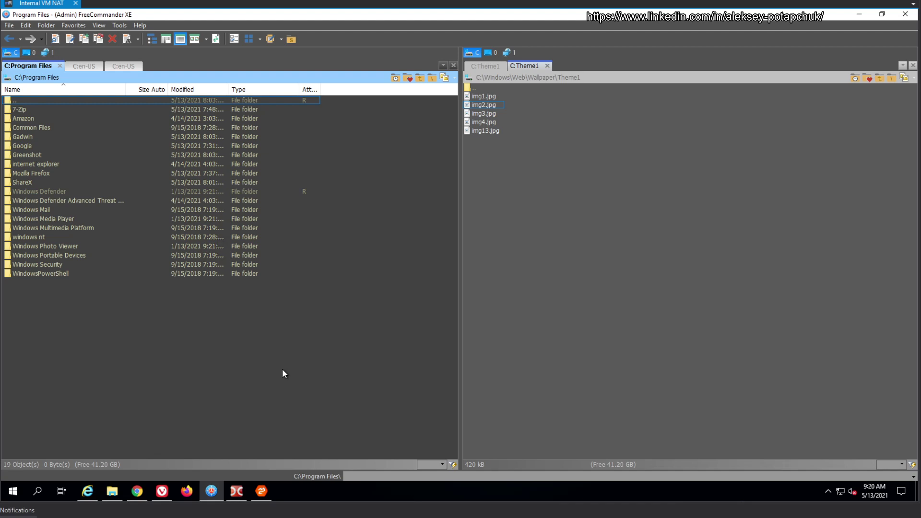
pyautogui.click(162, 491)
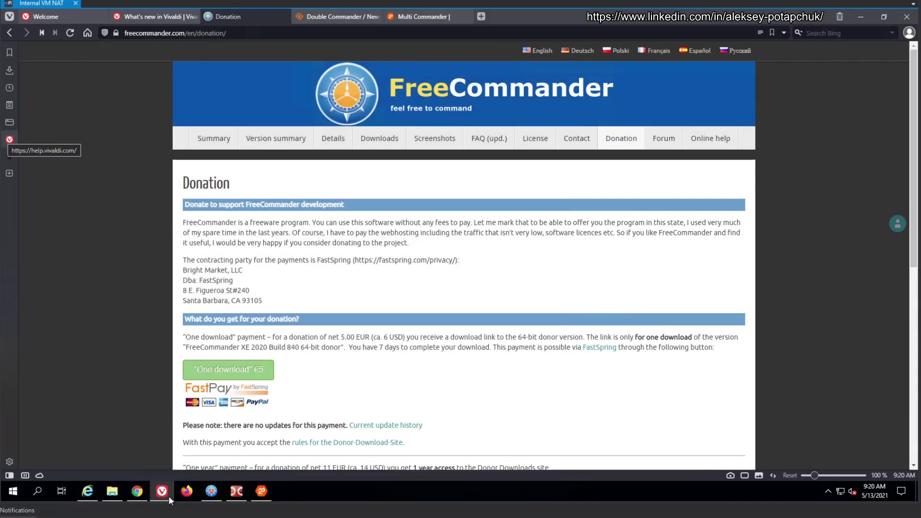
pyautogui.click(239, 492)
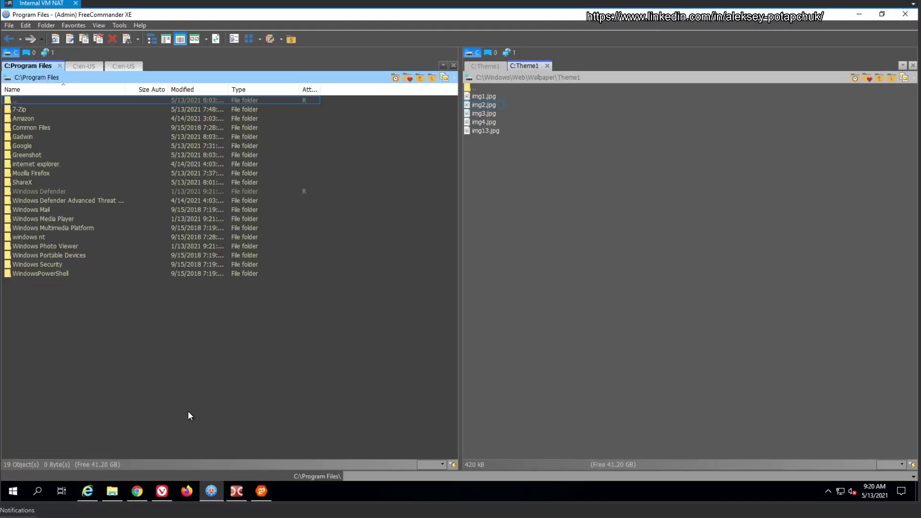
# - In Double Commander, duplicate the doc folder tab and move it into the right panel
pyautogui.click(236, 491)
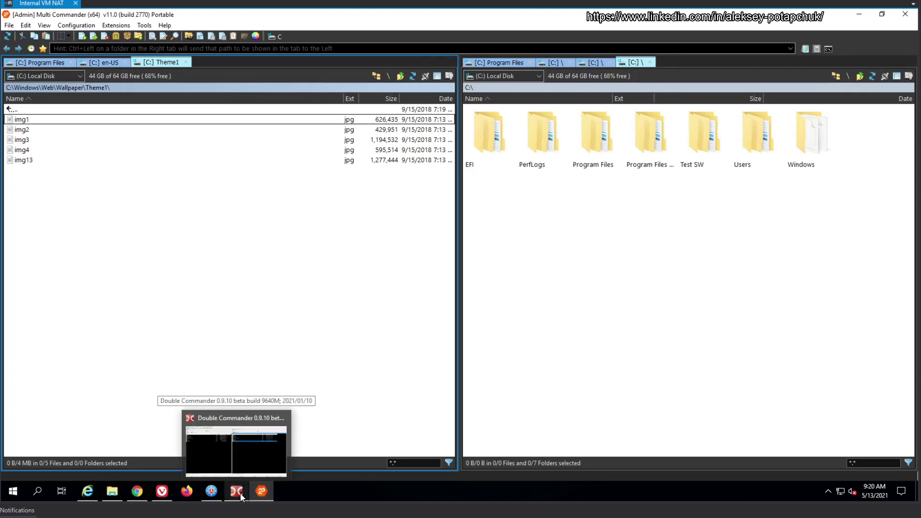
pyautogui.click(241, 495)
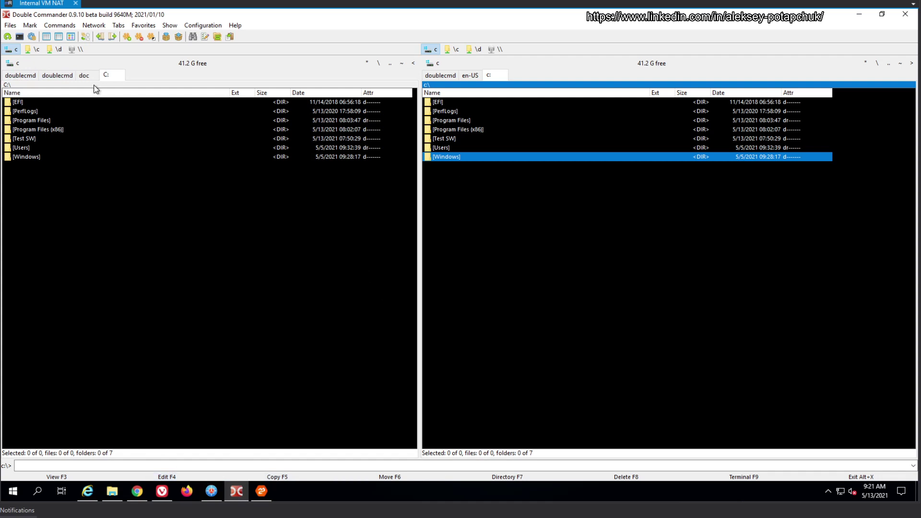
pyautogui.doubleClick(147, 76)
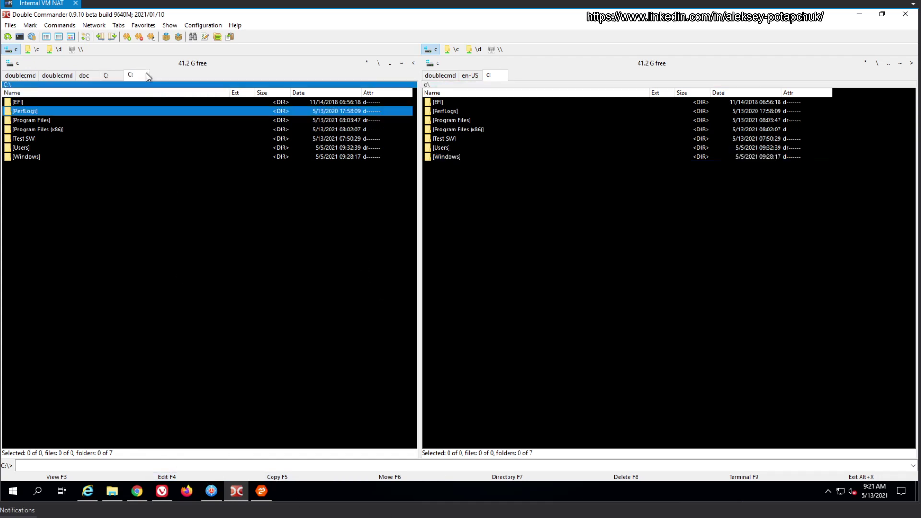
pyautogui.click(89, 77)
pyautogui.hotkey('ctrl', 't')
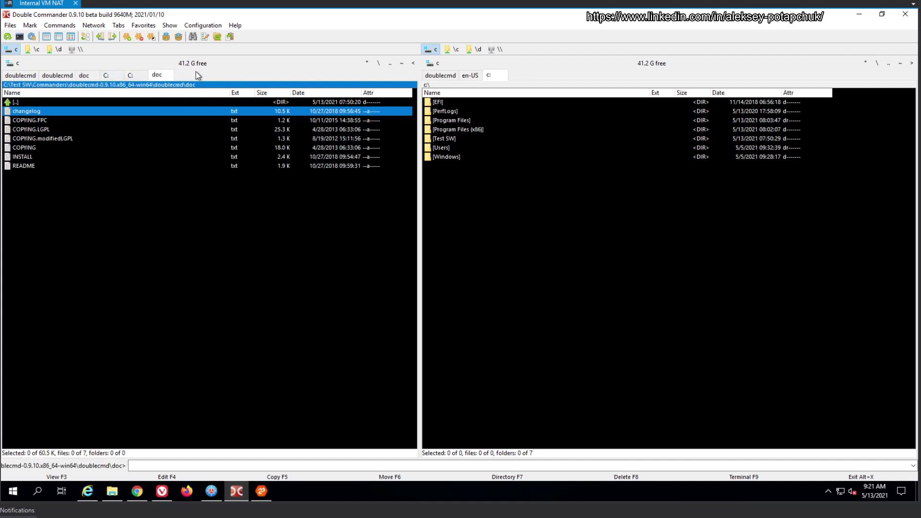
pyautogui.moveTo(171, 73); pyautogui.dragTo(520, 77)
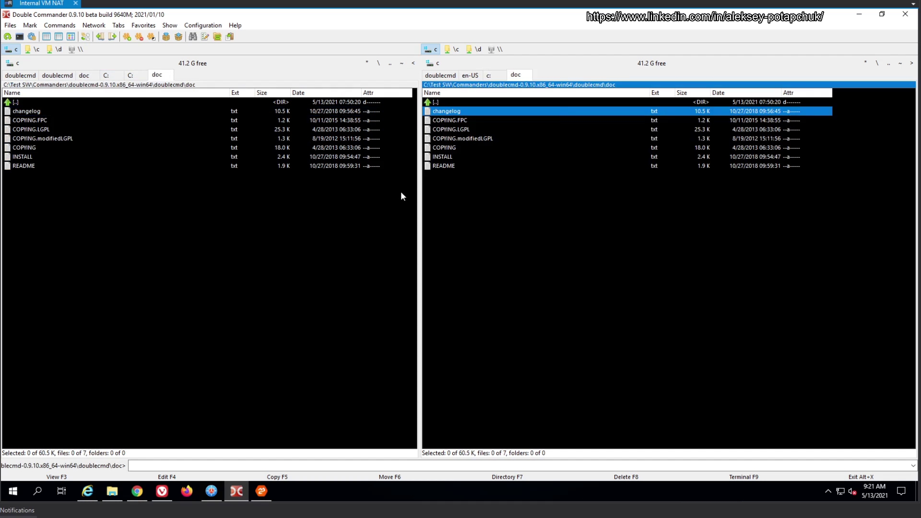
# - In the right panel, go up to doublecmd, open language, and select doublecmd.ja
pyautogui.rightClick(452, 120)
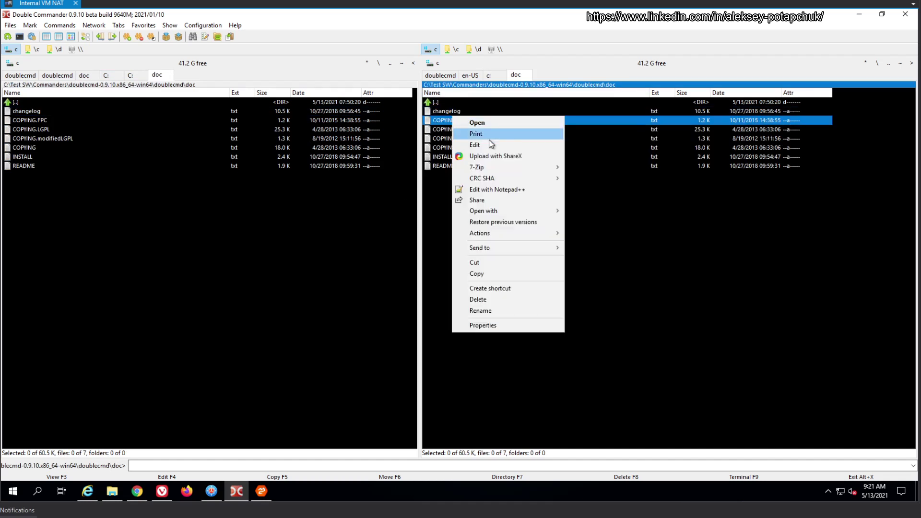
pyautogui.click(436, 102)
pyautogui.doubleClick(436, 102)
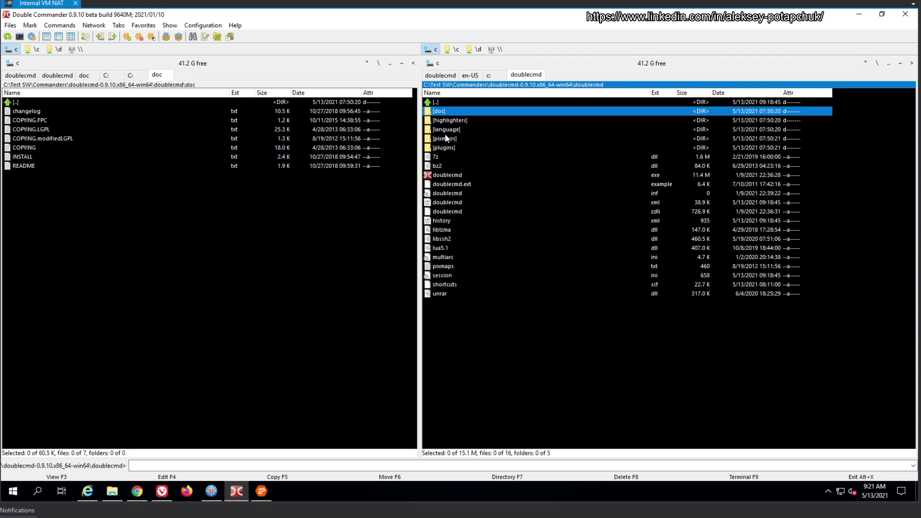
pyautogui.doubleClick(479, 120)
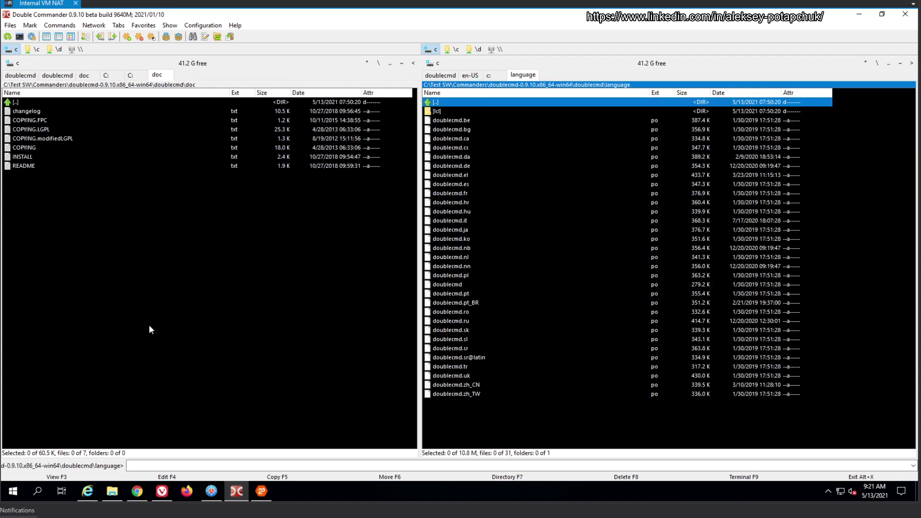
pyautogui.click(461, 230)
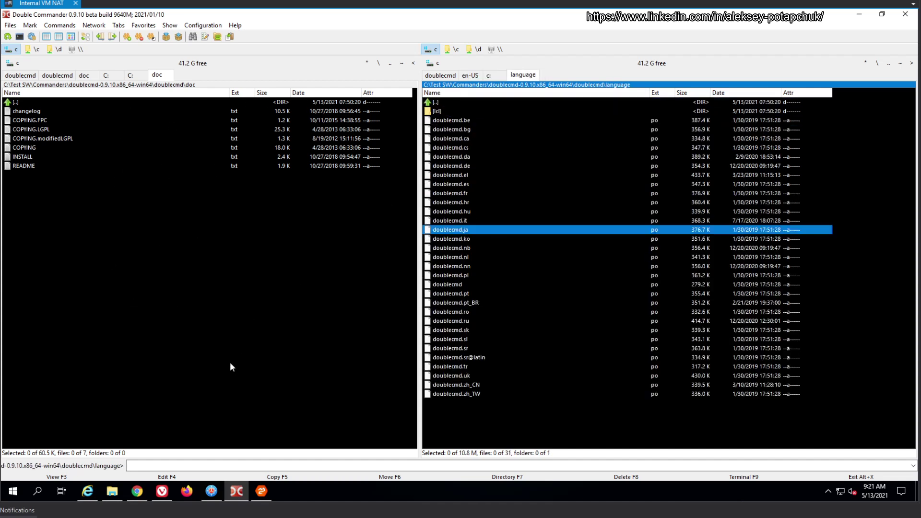
# - Move Multi Commander's left panel up to C:\Windows\Web and open Program Files on the right
pyautogui.click(266, 497)
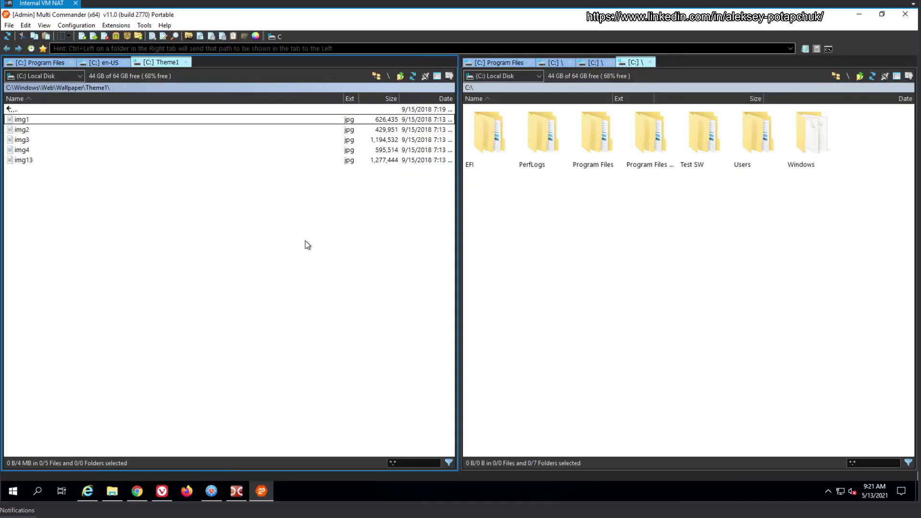
pyautogui.doubleClick(19, 110)
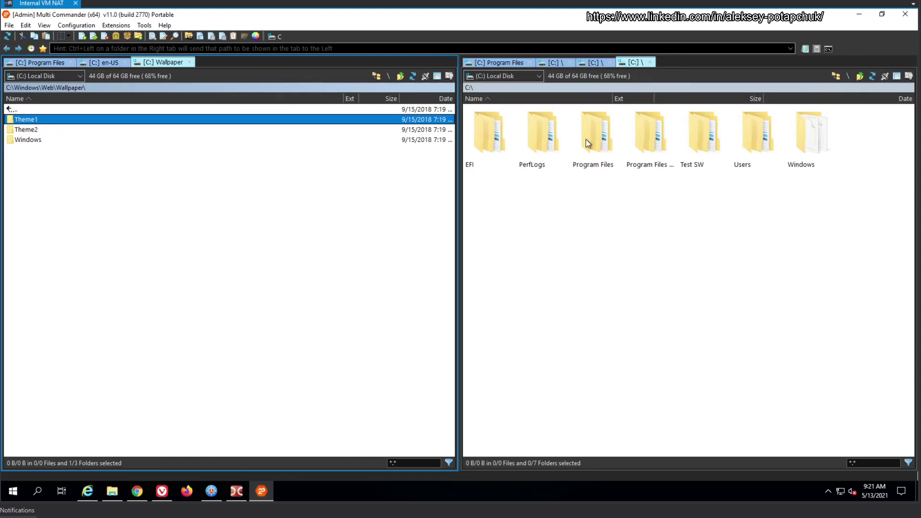
pyautogui.doubleClick(614, 137)
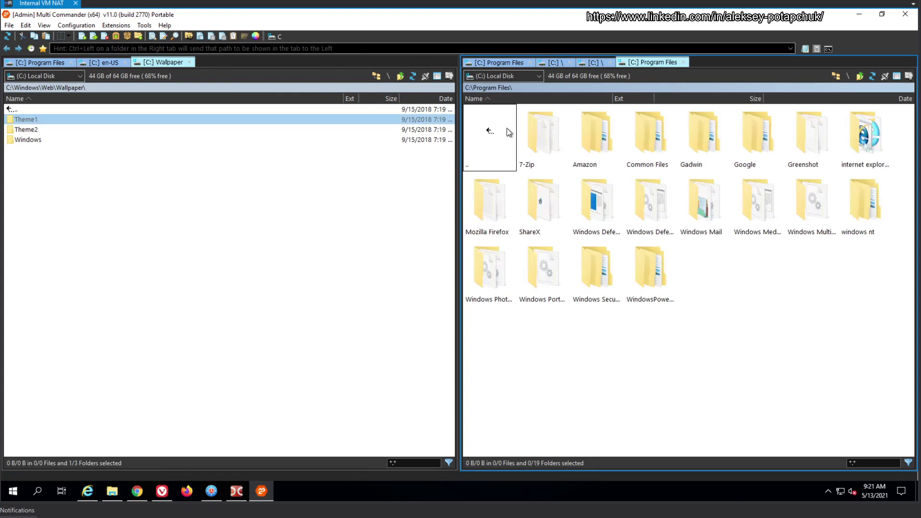
pyautogui.doubleClick(15, 110)
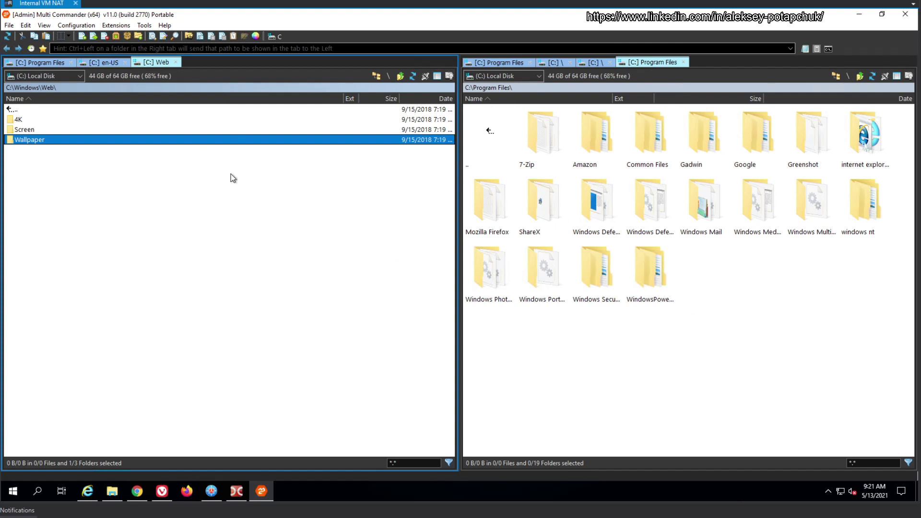
pyautogui.rightClick(313, 99)
pyautogui.click(252, 273)
# - Duplicate FreeCommander XE's Program Files tab and drag the copy into the right panel
pyautogui.click(212, 491)
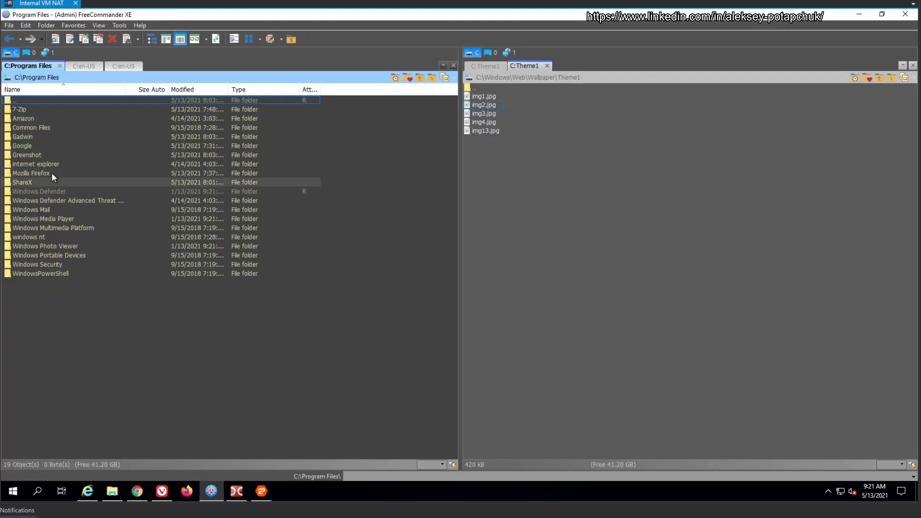
pyautogui.doubleClick(152, 69)
pyautogui.moveTo(156, 67); pyautogui.dragTo(578, 65)
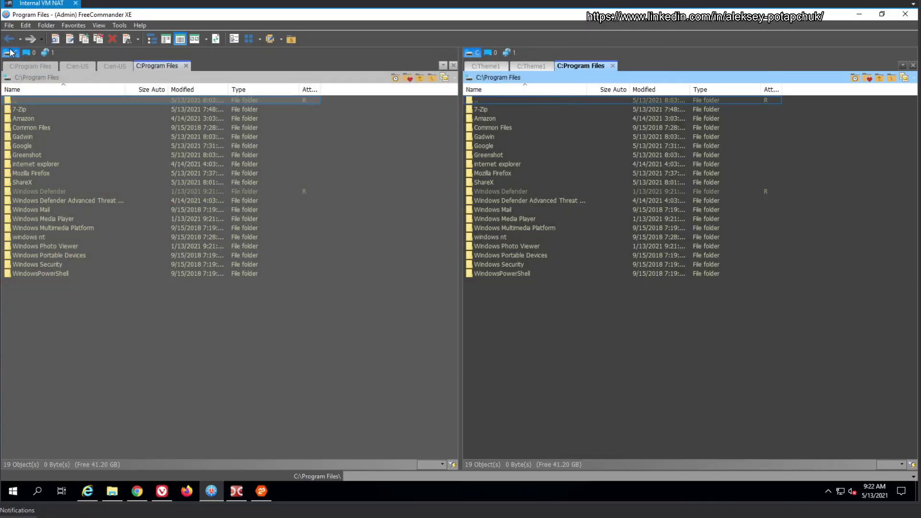
# - In Double Commander, view the left panel's drive list, then close it
pyautogui.click(236, 491)
pyautogui.click(17, 63)
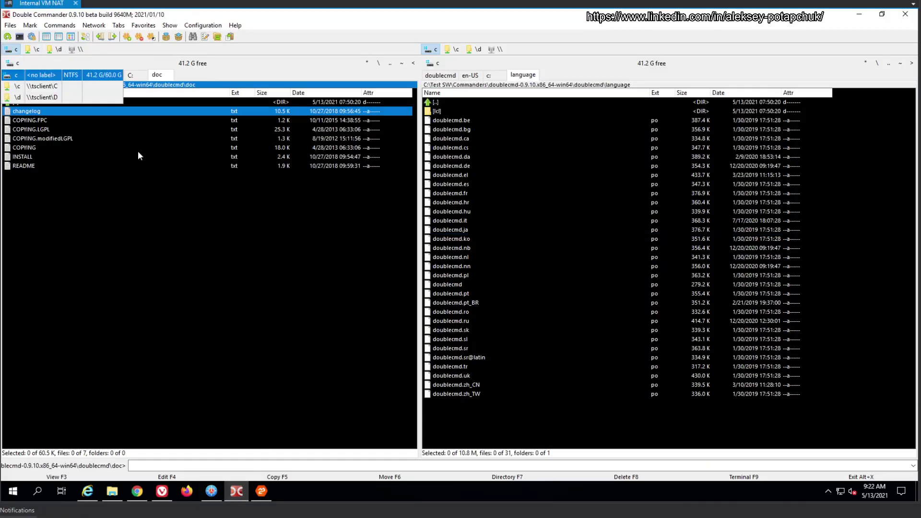
pyautogui.press('Escape')
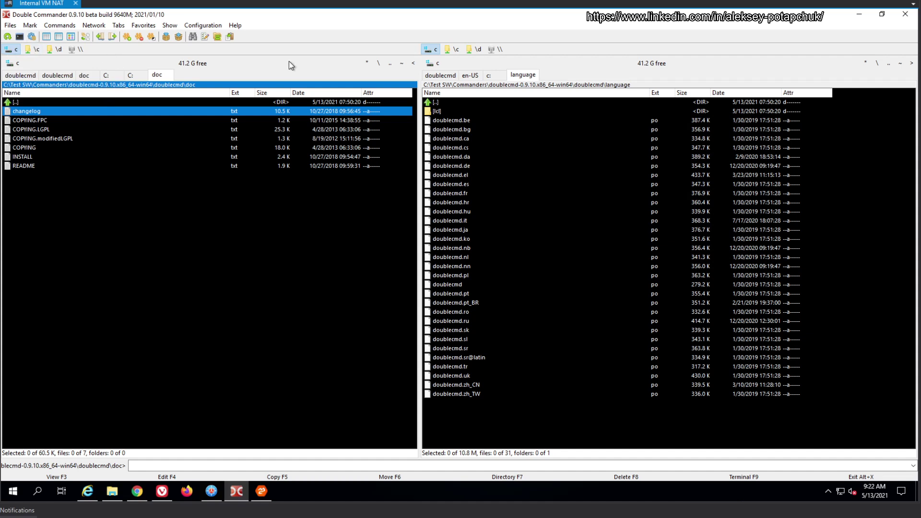
# - Start copying the changelog, then check Multi Commander's left drive list and its en-US folder
pyautogui.click(272, 481)
pyautogui.click(262, 491)
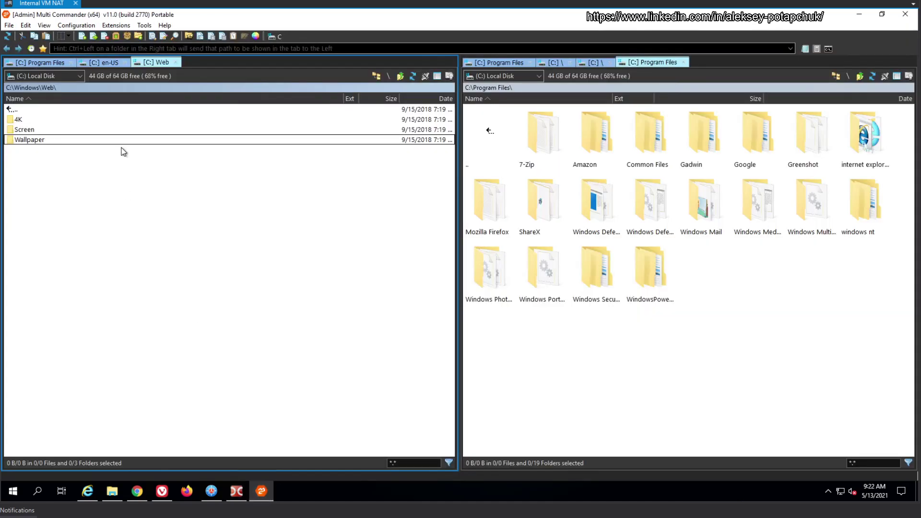
pyautogui.click(47, 76)
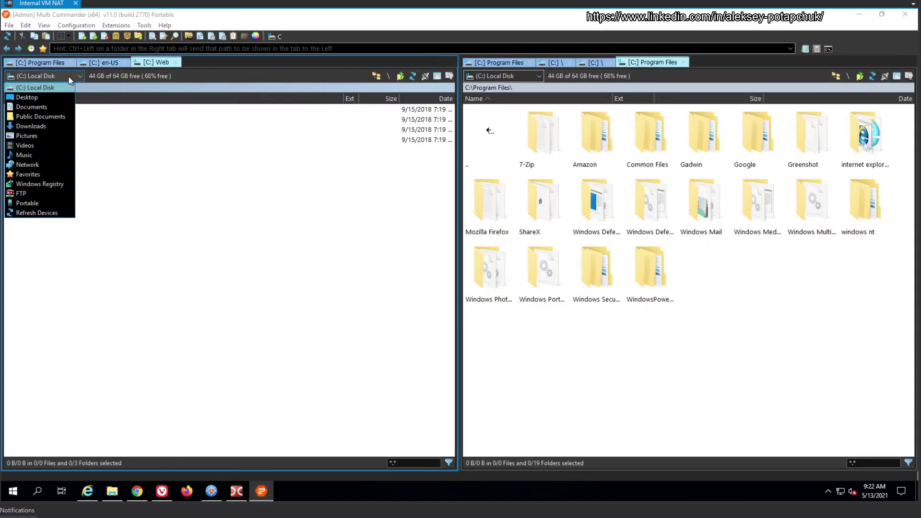
pyautogui.click(98, 63)
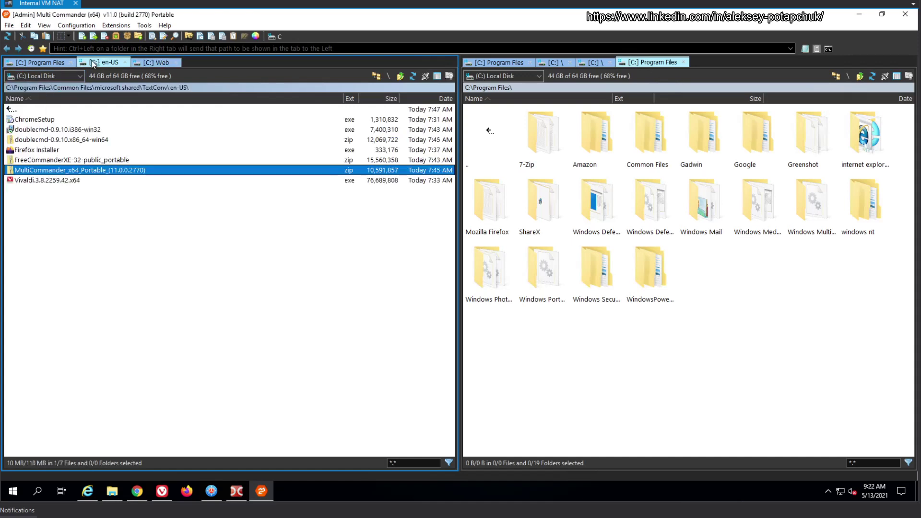
# - Check the right panel's drive list and return the left panel to C:\Windows\Web
pyautogui.click(528, 76)
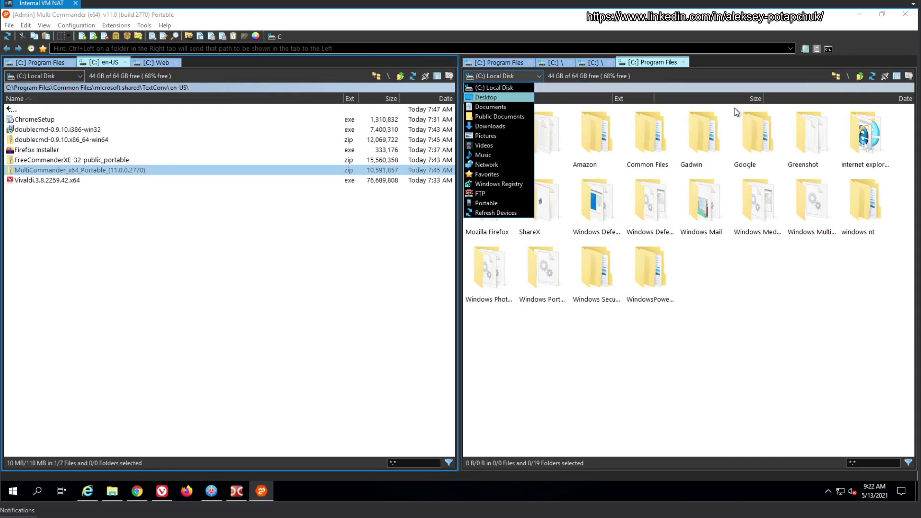
pyautogui.click(183, 346)
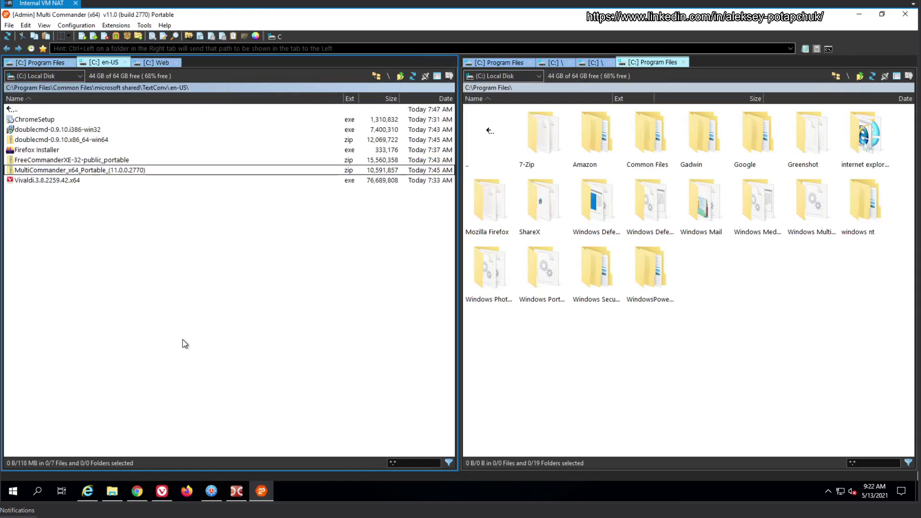
pyautogui.click(280, 37)
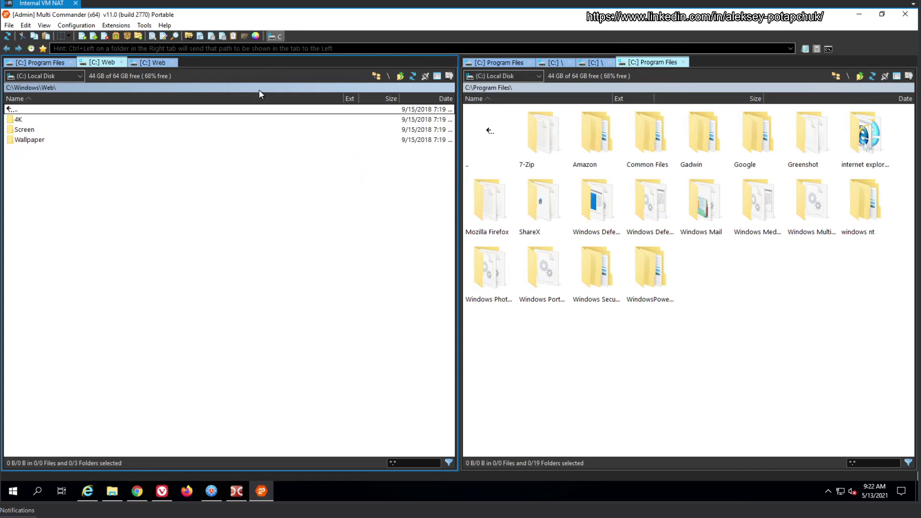
pyautogui.click(212, 491)
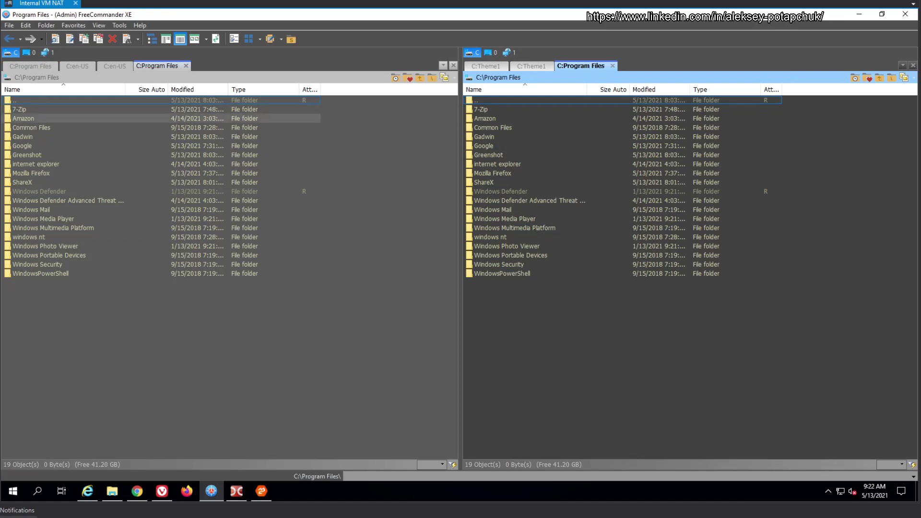
# - Cancel the changelog.txt copy in Double Commander, then open FreeCommander XE's file search with Ctrl+F
pyautogui.click(236, 491)
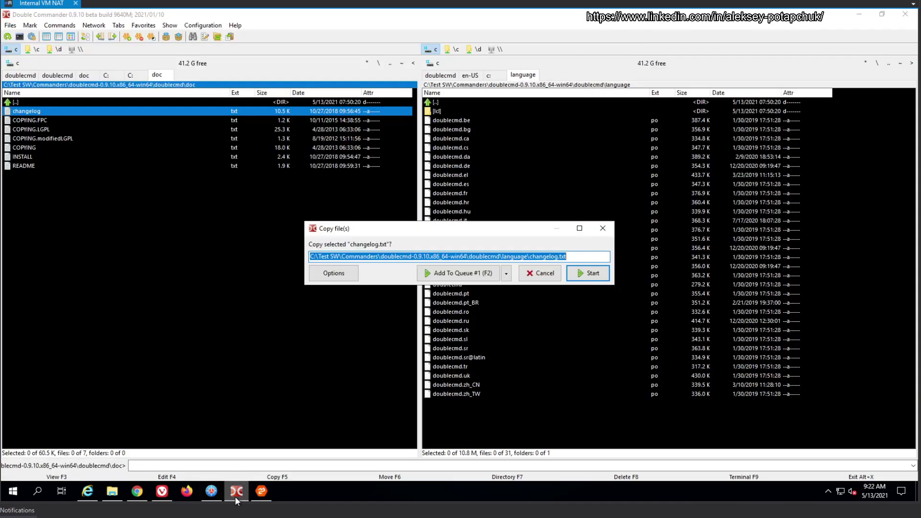
pyautogui.click(602, 228)
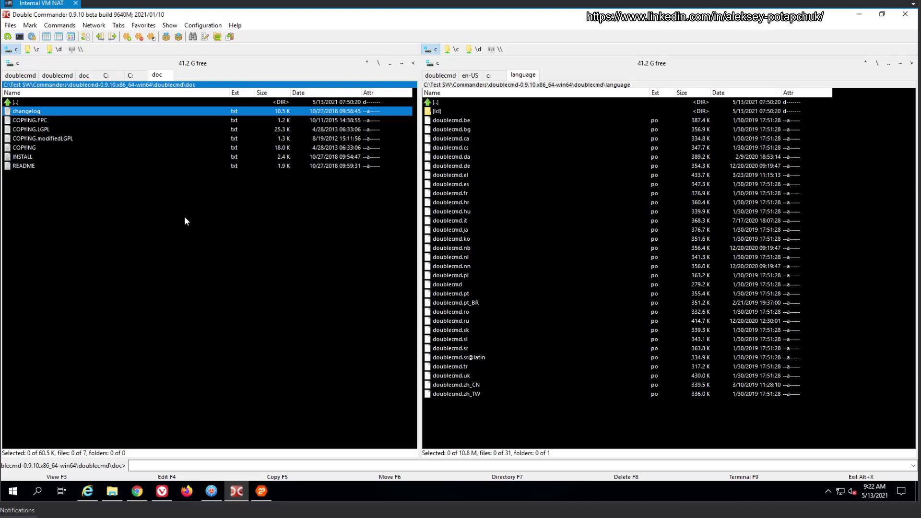
pyautogui.click(261, 495)
pyautogui.click(237, 492)
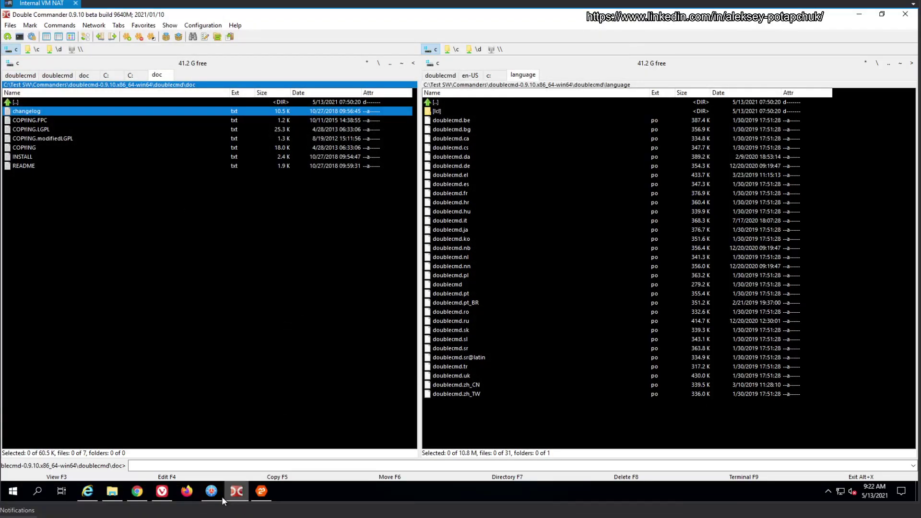
pyautogui.click(218, 493)
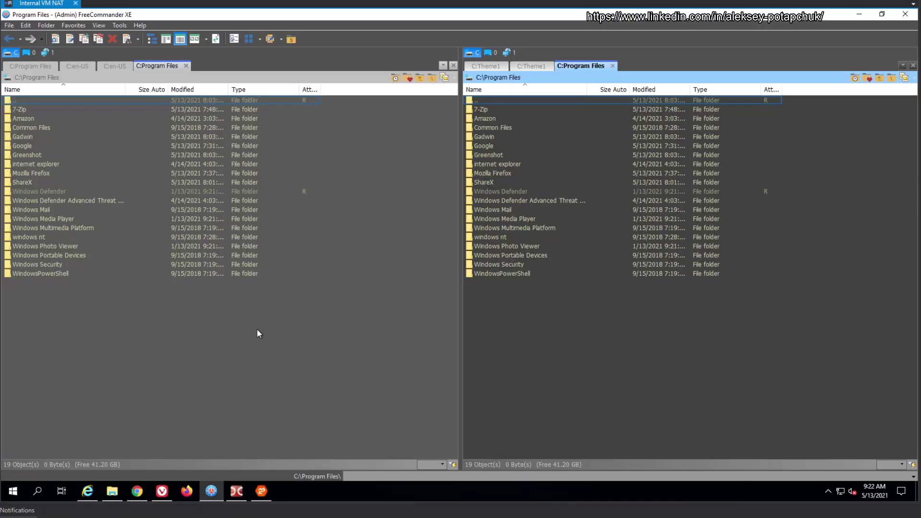
pyautogui.hotkey('ctrl', 'f')
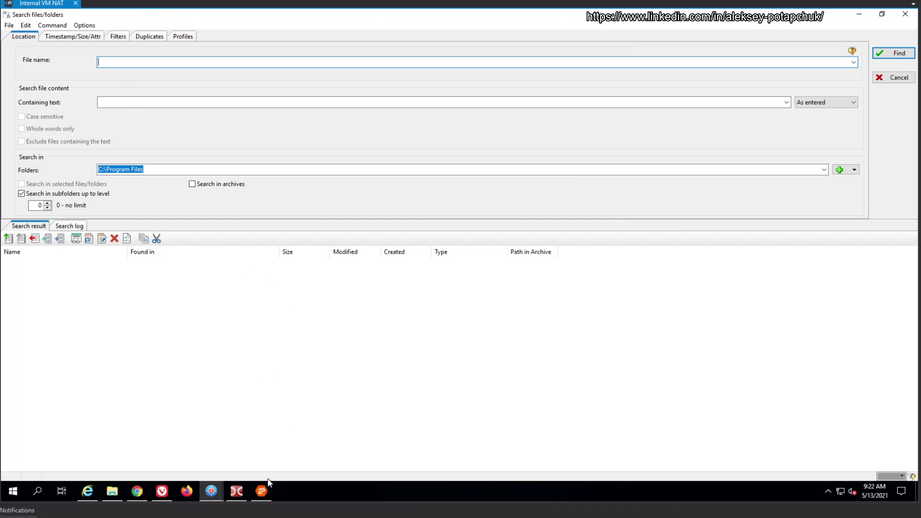
# - Show C:\Program Files in Double Commander's right panel and open a maximized Find files window (Alt+F7)
pyautogui.click(235, 492)
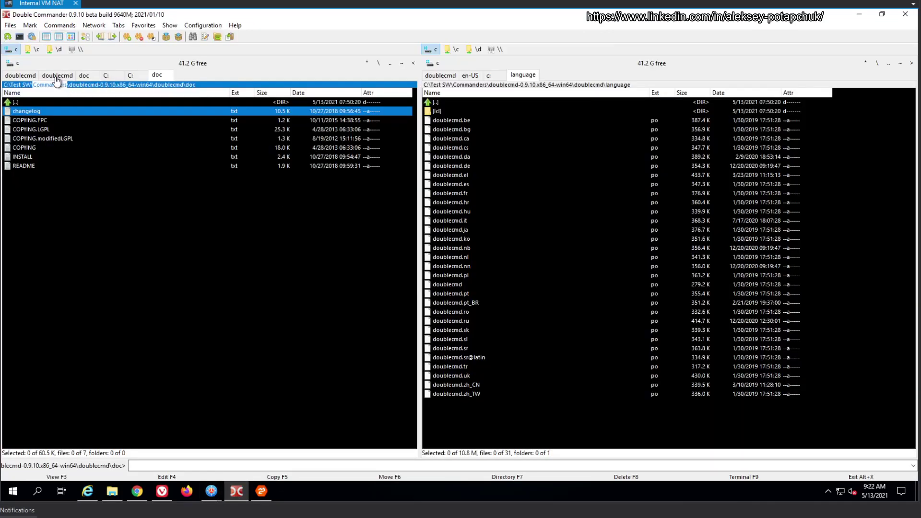
pyautogui.click(14, 62)
pyautogui.click(98, 223)
pyautogui.click(427, 85)
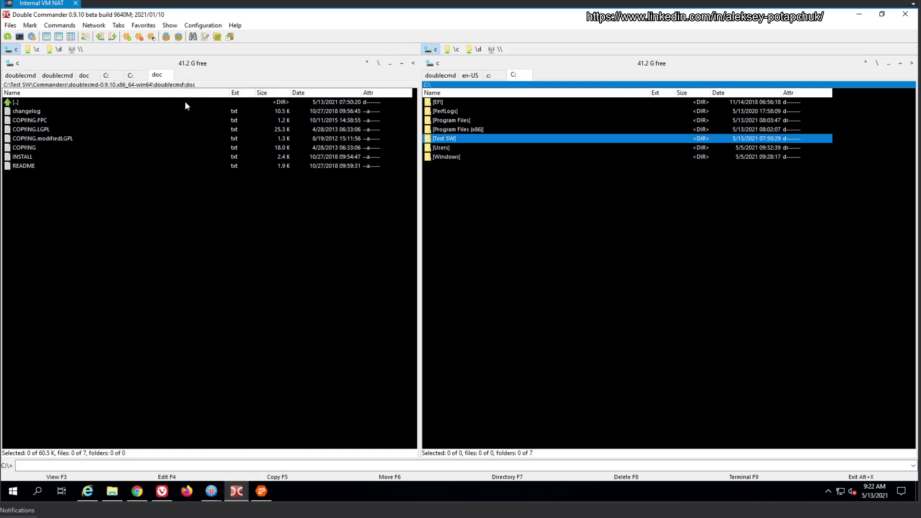
pyautogui.doubleClick(462, 123)
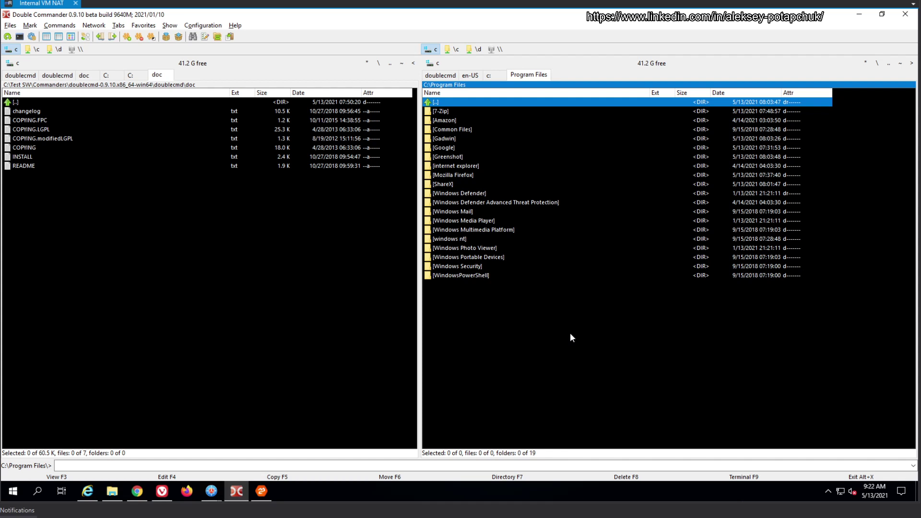
pyautogui.hotkey('alt', 'F7')
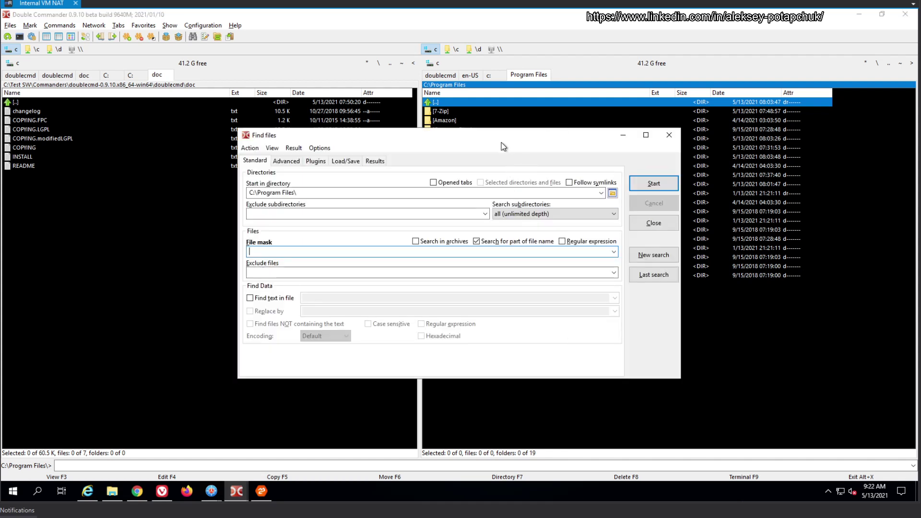
pyautogui.doubleClick(494, 137)
pyautogui.click(271, 491)
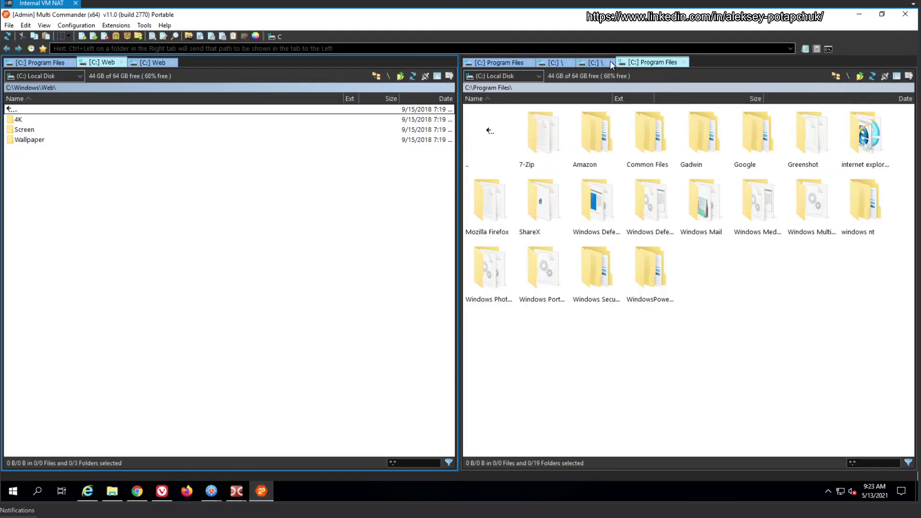
# - Search C:\Program Files for *.jpg files, excluding names containing 'commander'
pyautogui.click(673, 351)
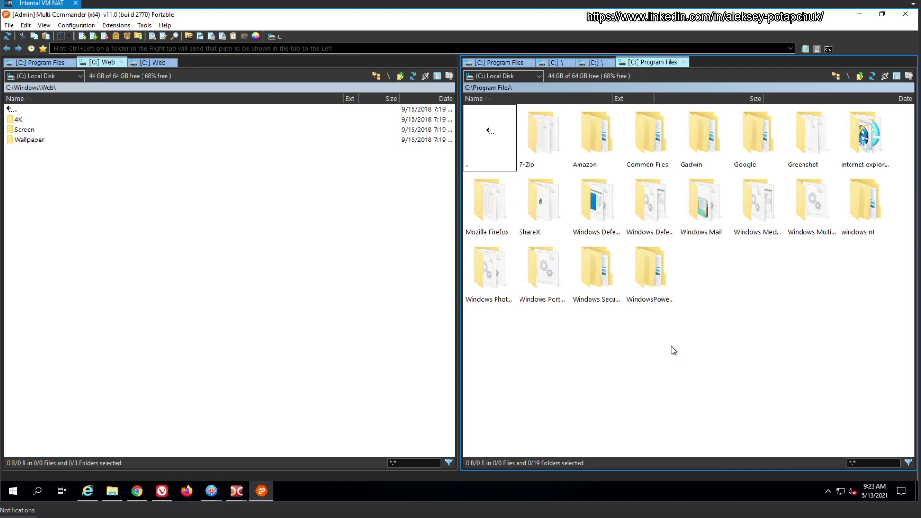
pyautogui.hotkey('ctrl', 'f')
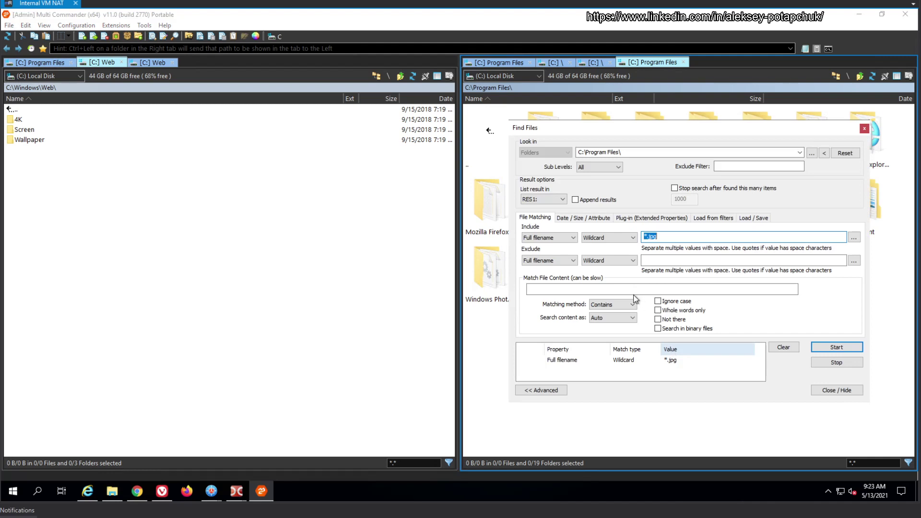
pyautogui.moveTo(696, 131); pyautogui.dragTo(438, 115)
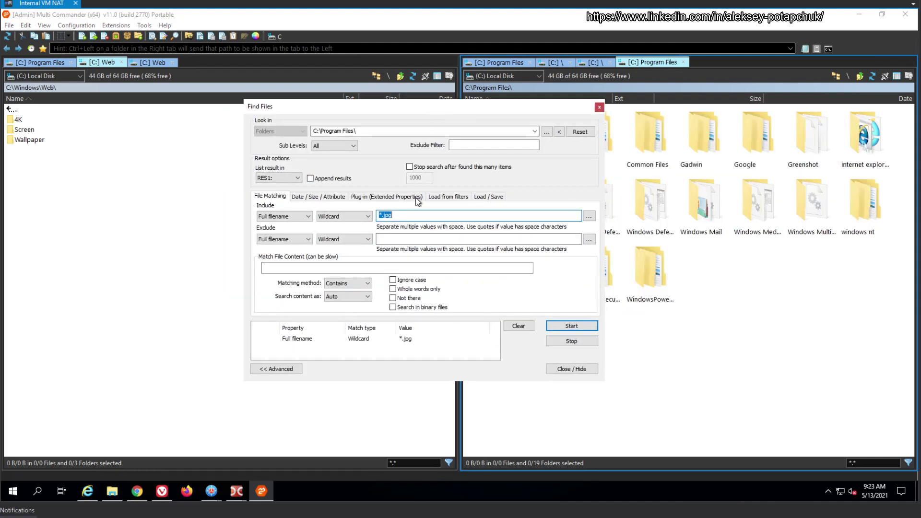
pyautogui.click(397, 131)
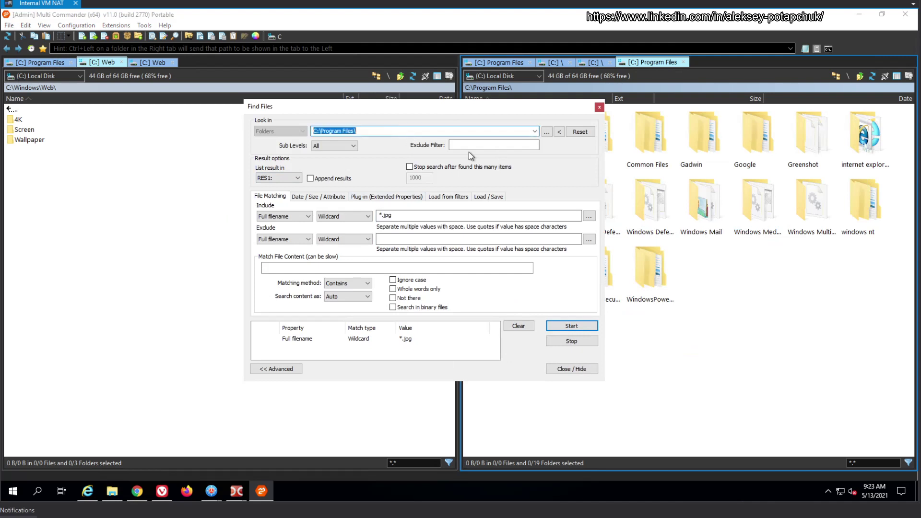
pyautogui.click(472, 145)
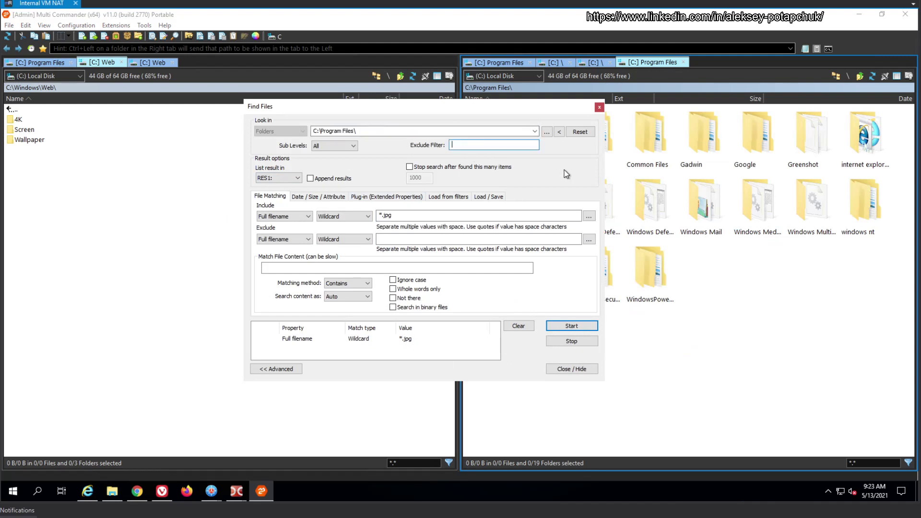
pyautogui.moveTo(525, 110); pyautogui.dragTo(433, 121)
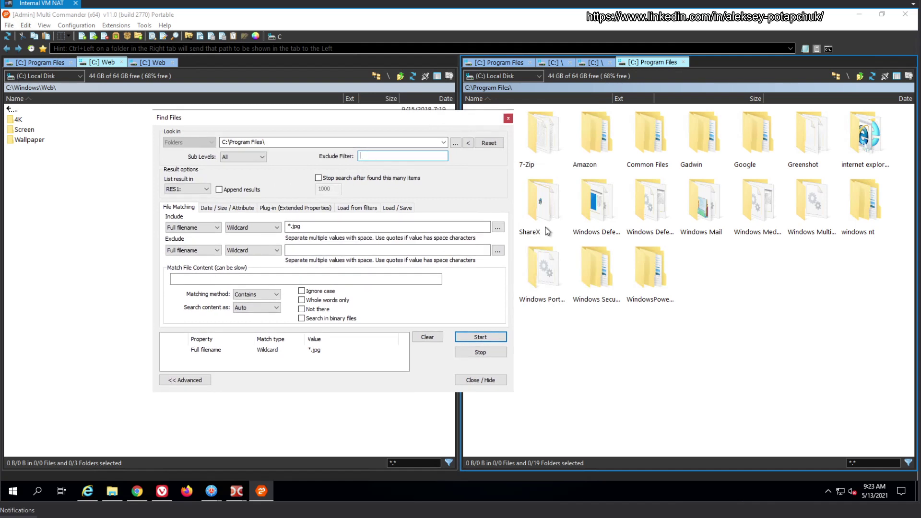
pyautogui.write('commander')
pyautogui.click(467, 338)
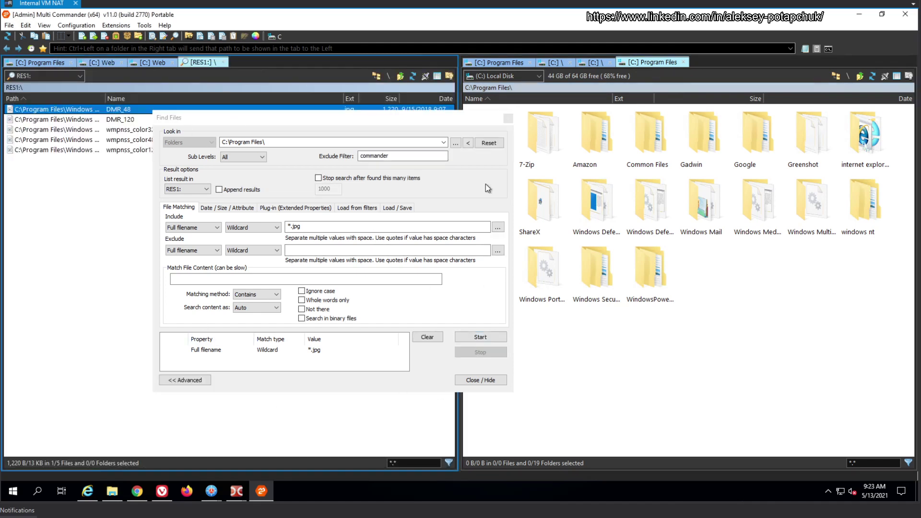
# - Show the found DMR_48 image's Media Renderer folder in the other panel
pyautogui.moveTo(361, 114); pyautogui.dragTo(454, 119)
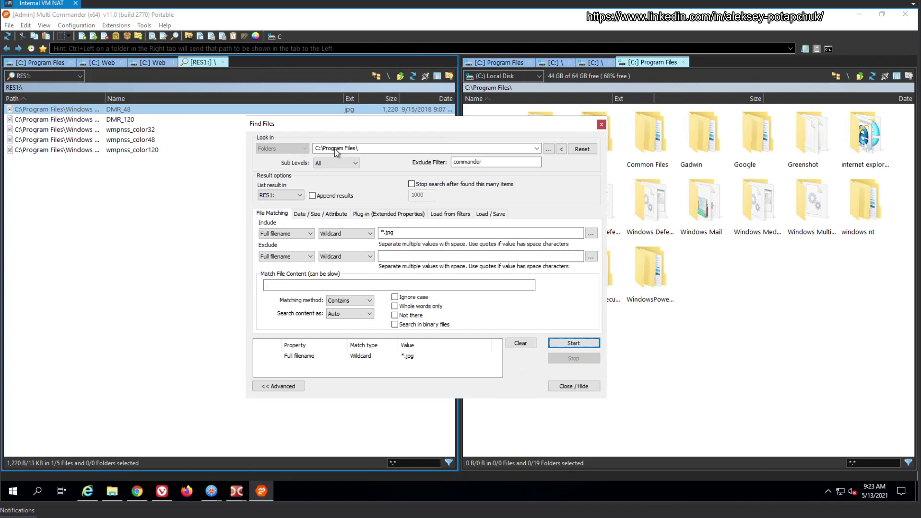
pyautogui.rightClick(53, 112)
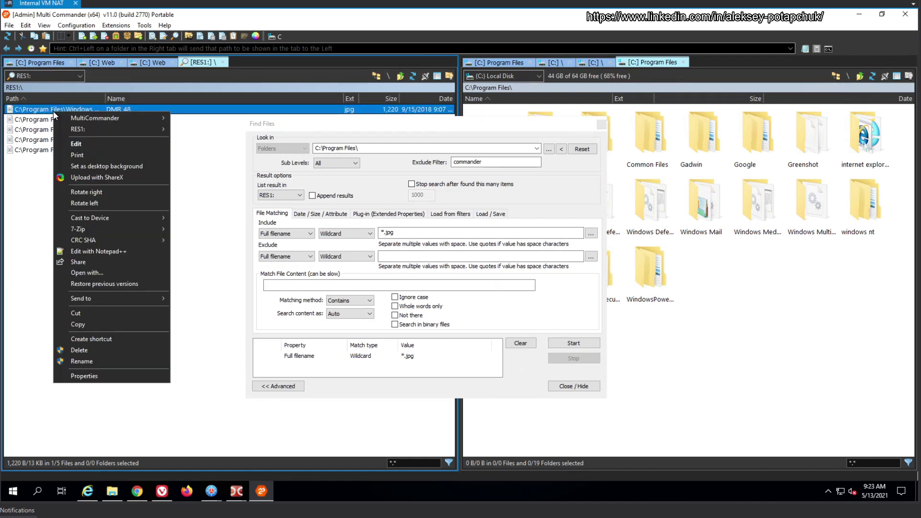
pyautogui.moveTo(94, 126)
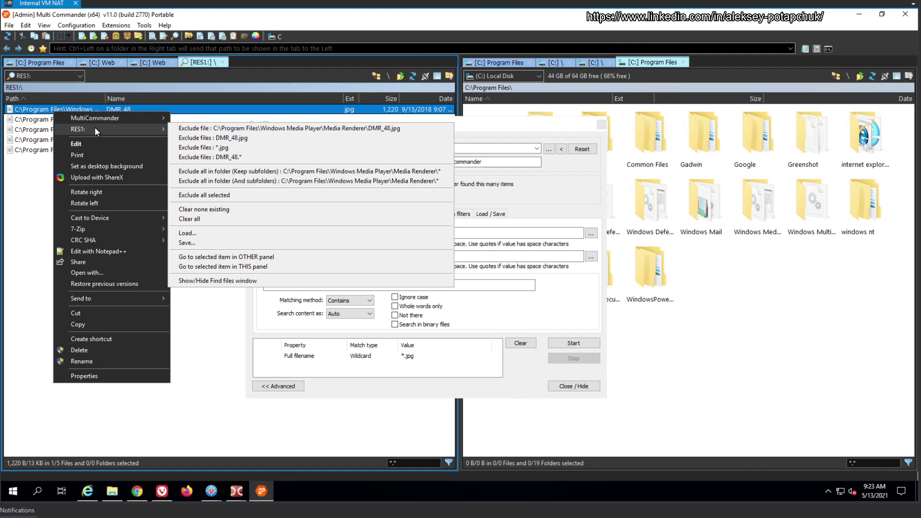
pyautogui.click(253, 257)
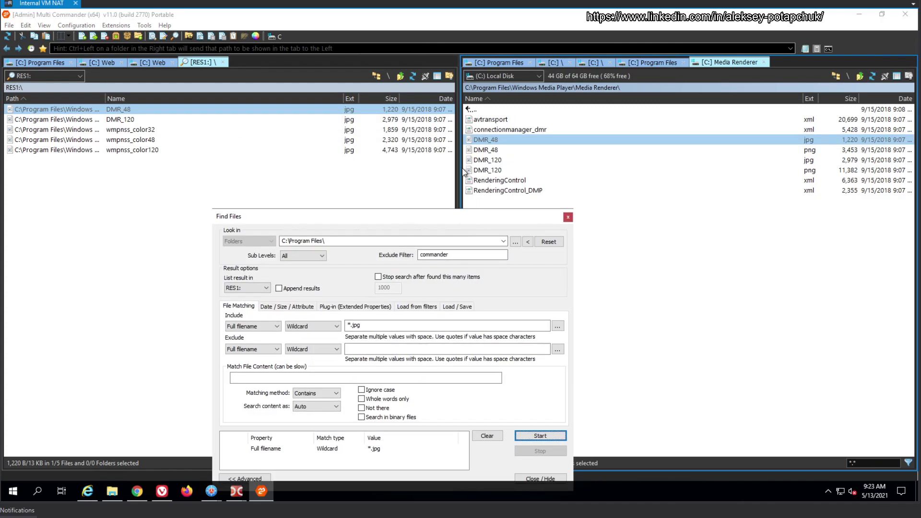
pyautogui.moveTo(239, 223); pyautogui.dragTo(233, 151)
# - Open that folder in this panel too, close the left Media Renderer tab and the search window
pyautogui.rightClick(97, 113)
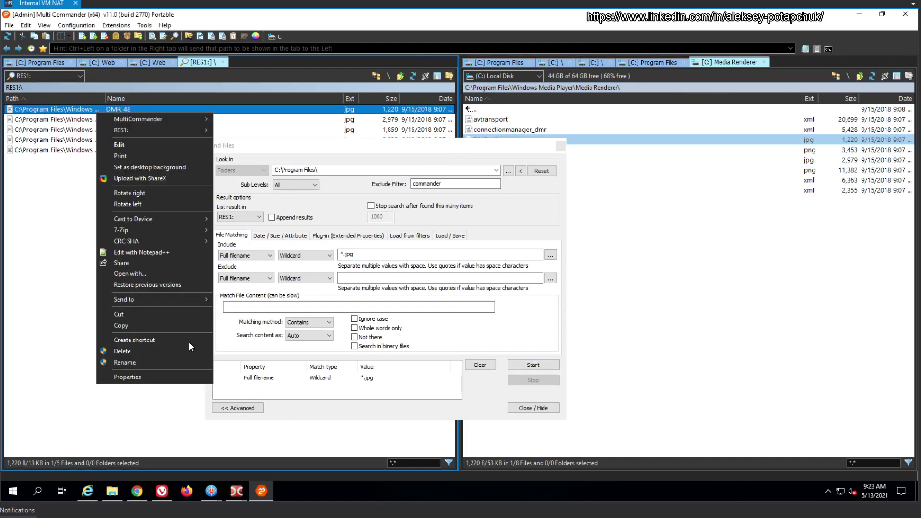
pyautogui.moveTo(182, 132)
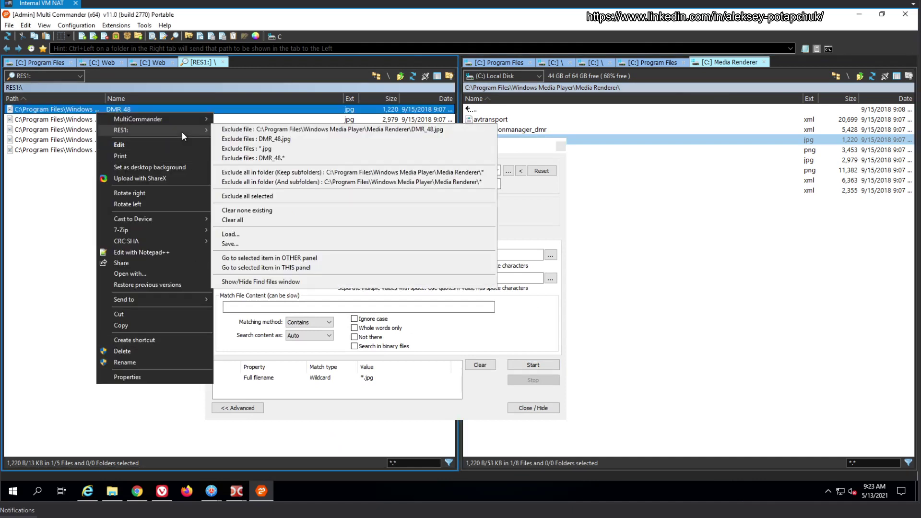
pyautogui.click(310, 268)
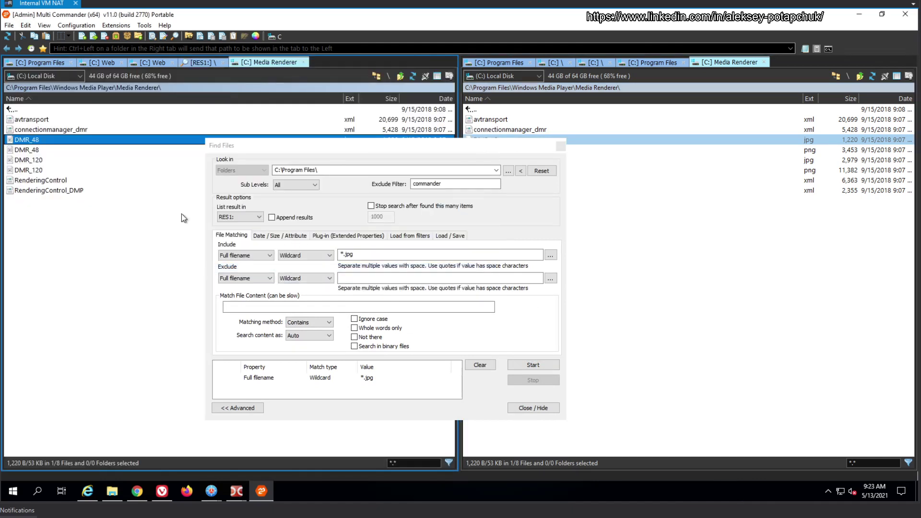
pyautogui.click(9, 110)
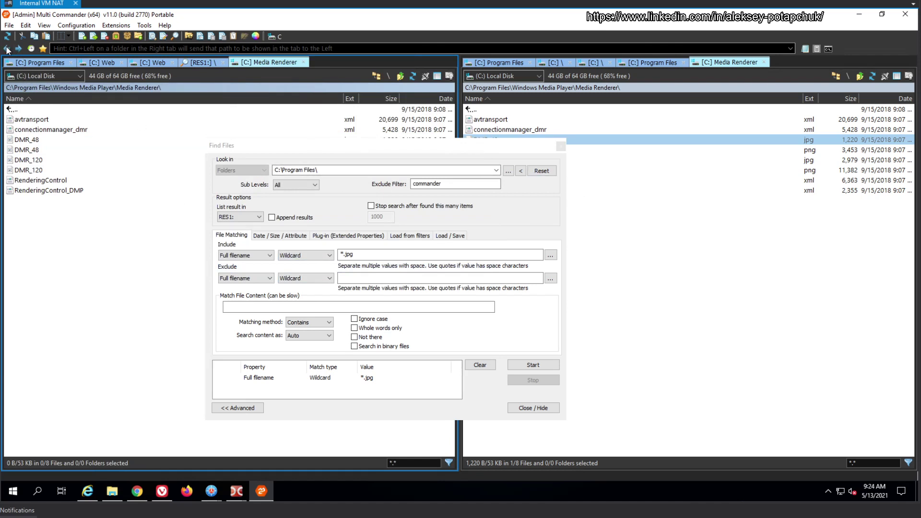
pyautogui.click(304, 61)
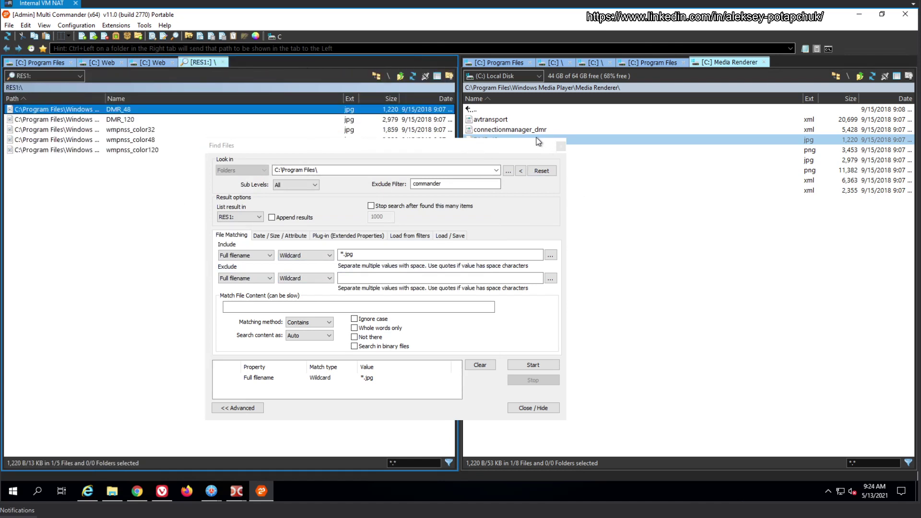
pyautogui.click(561, 147)
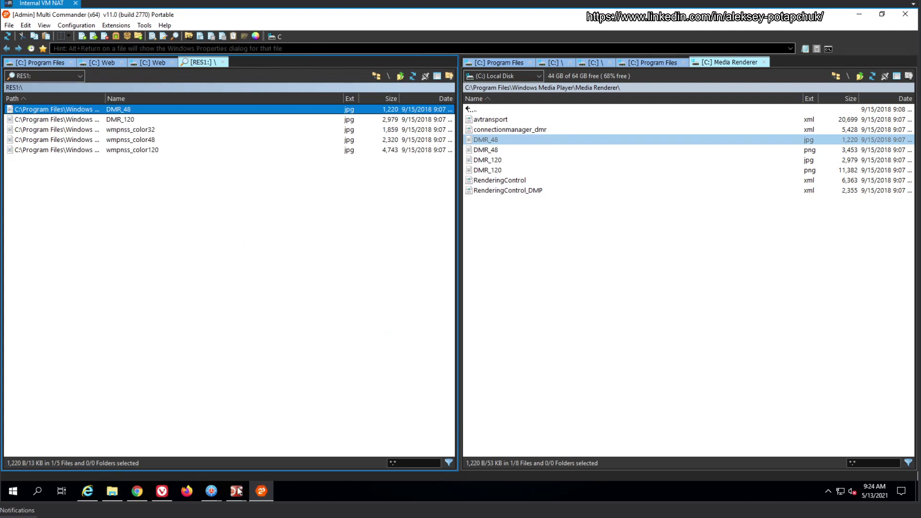
# - Run Double Commander's Find files for names matching 'comman' in C:\Program Files
pyautogui.moveTo(237, 486)
pyautogui.click(268, 458)
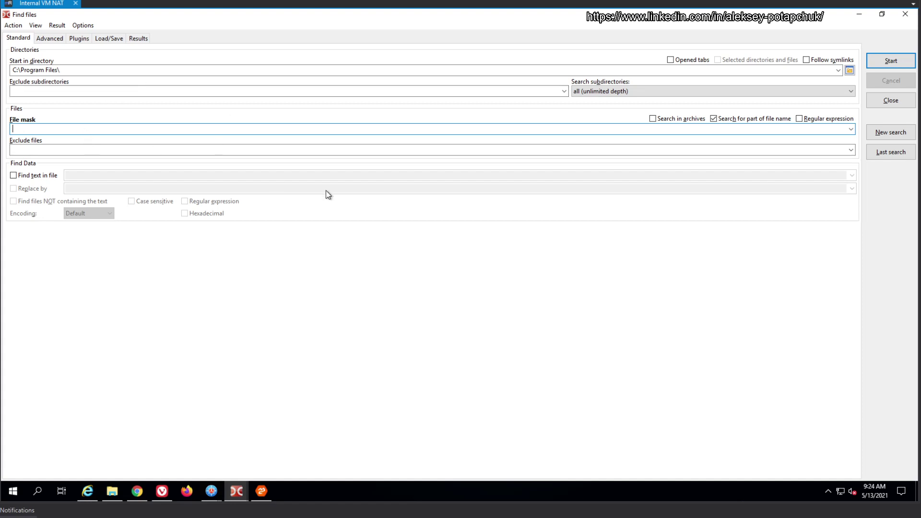
pyautogui.write('commander')
pyautogui.press('Return')
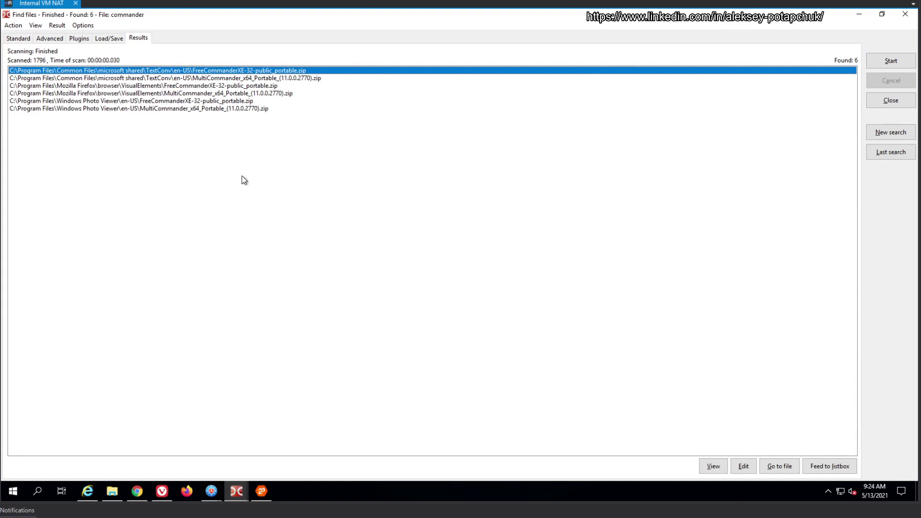
# - Review the six zip results and open the first one's location in a new tab
pyautogui.click(19, 39)
pyautogui.click(139, 39)
pyautogui.click(20, 39)
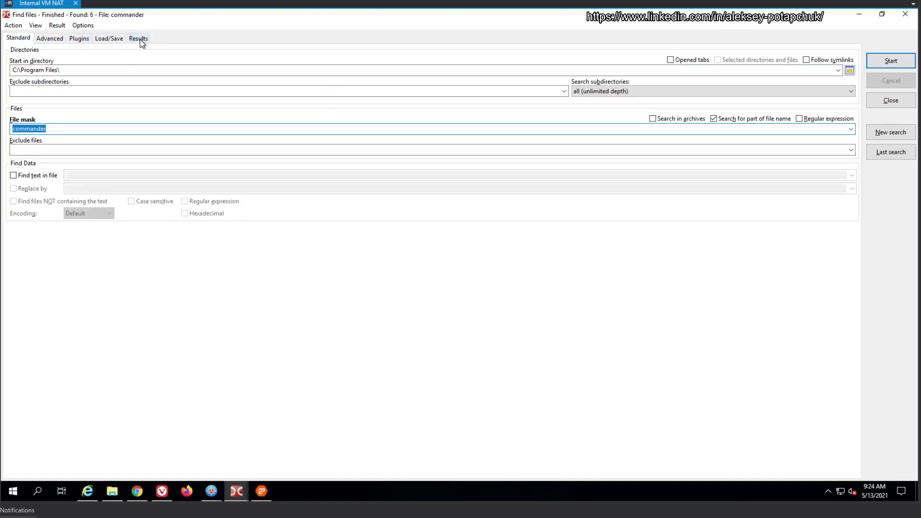
pyautogui.click(140, 40)
pyautogui.click(20, 38)
pyautogui.click(138, 39)
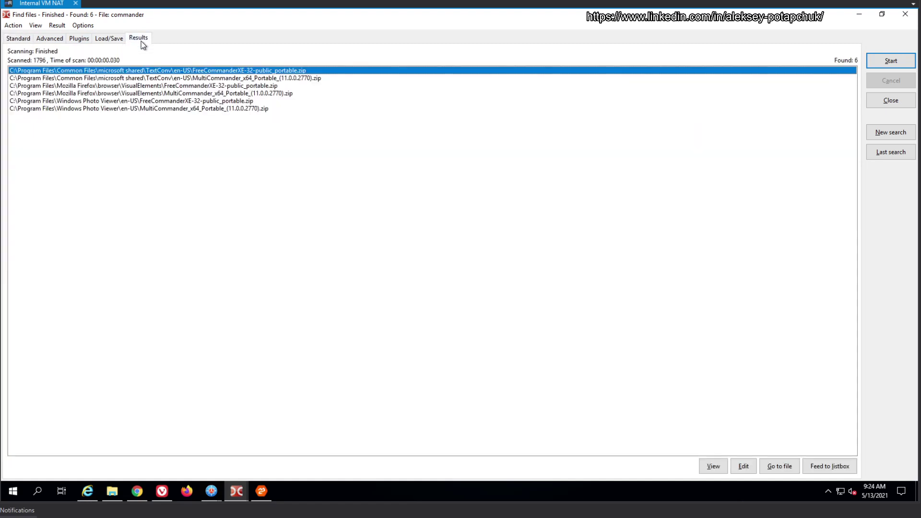
pyautogui.rightClick(69, 77)
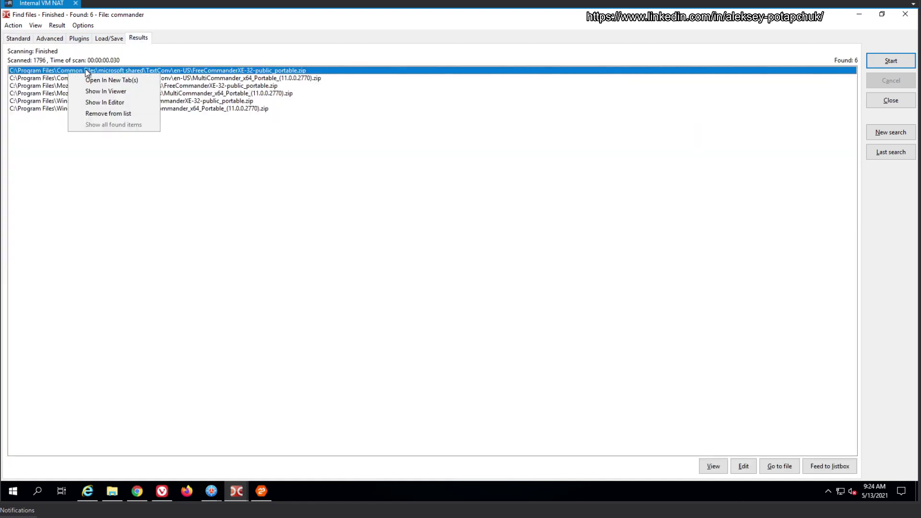
pyautogui.click(138, 81)
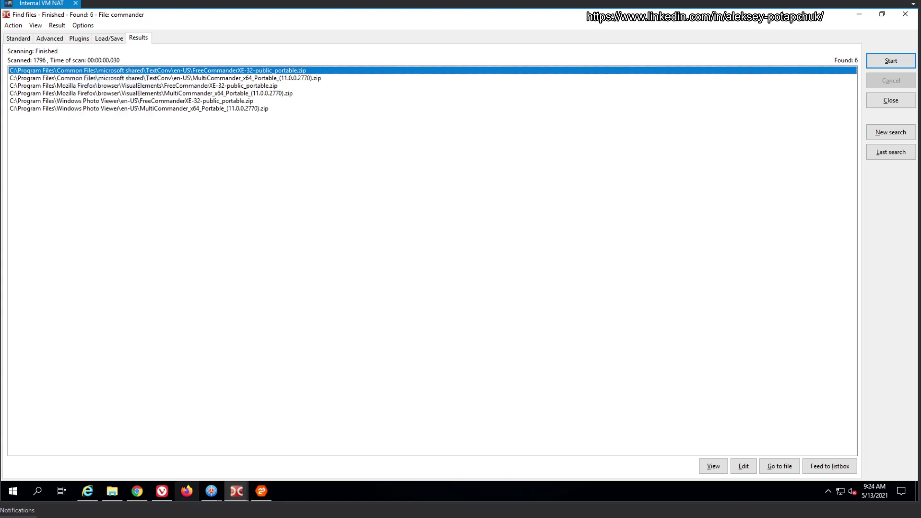
# - Open the MultiCommander zip search result in a new tab
pyautogui.moveTo(247, 499)
pyautogui.click(195, 449)
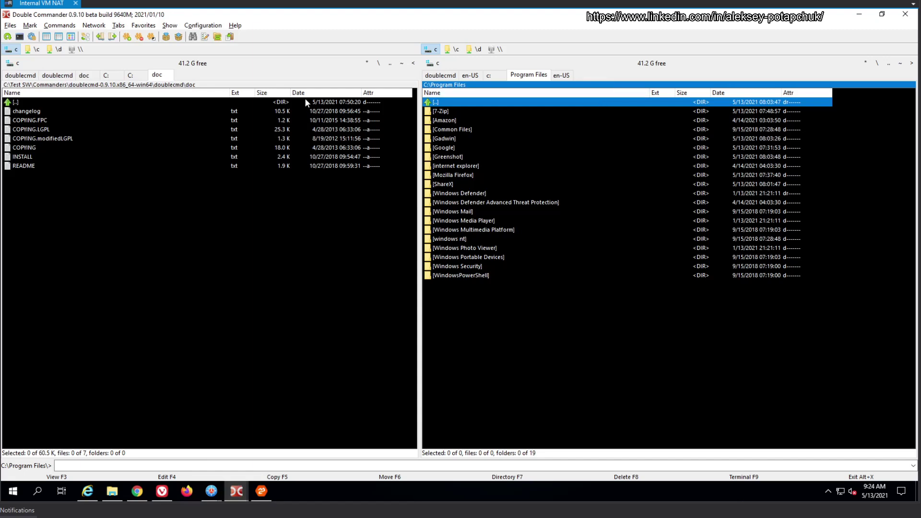
pyautogui.click(259, 491)
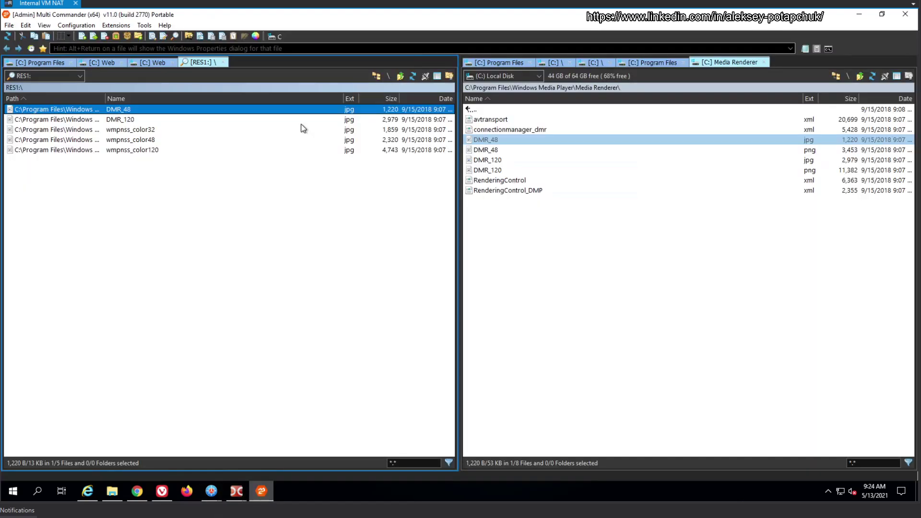
pyautogui.moveTo(236, 491)
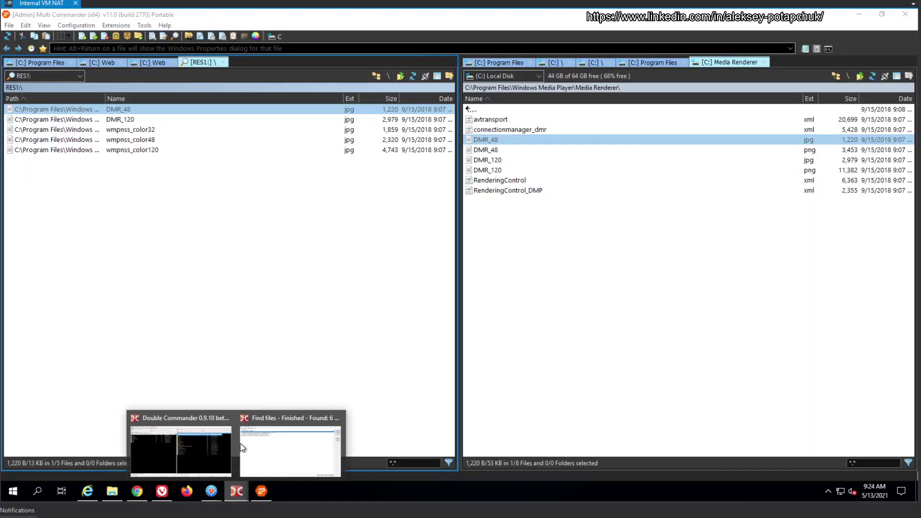
pyautogui.click(276, 435)
pyautogui.rightClick(126, 70)
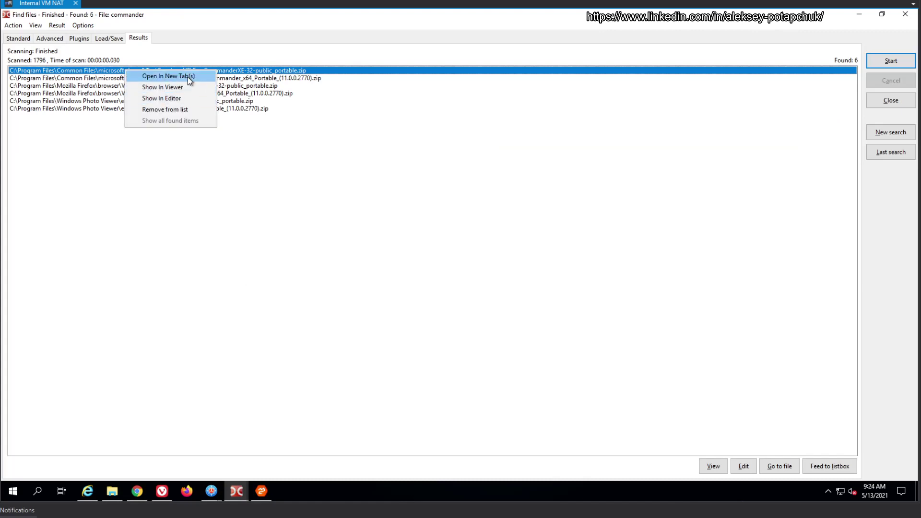
pyautogui.click(108, 77)
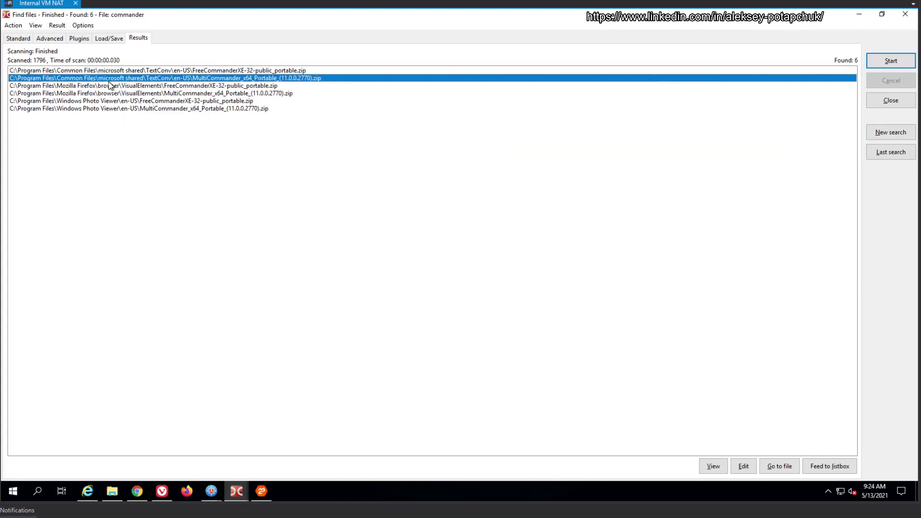
pyautogui.rightClick(116, 79)
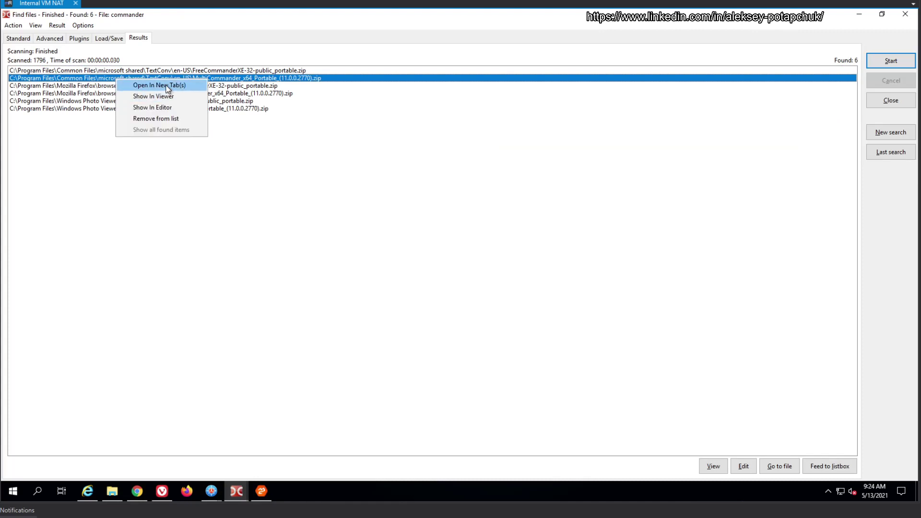
pyautogui.click(167, 85)
# - Select the FreeCommanderXE zip in Firefox's VisualElements folder and go to that file
pyautogui.moveTo(460, 18); pyautogui.dragTo(495, 149)
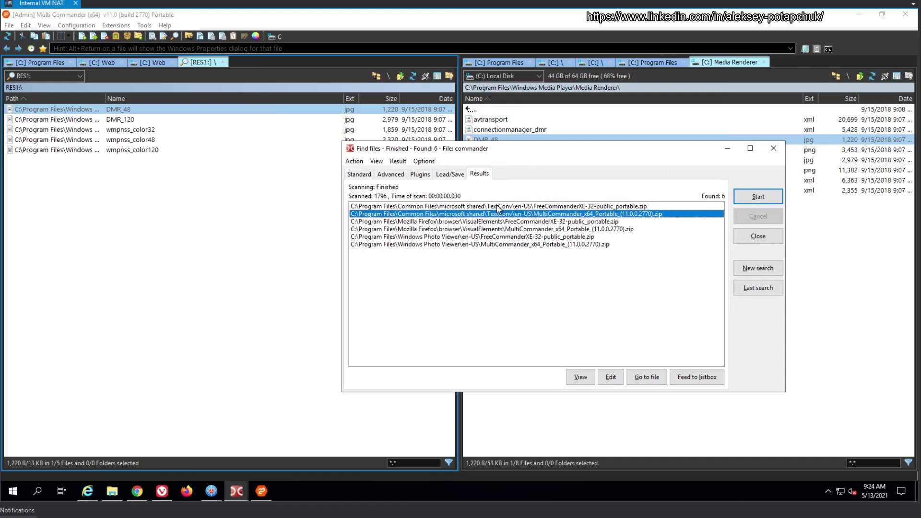
pyautogui.click(483, 224)
pyautogui.rightClick(483, 224)
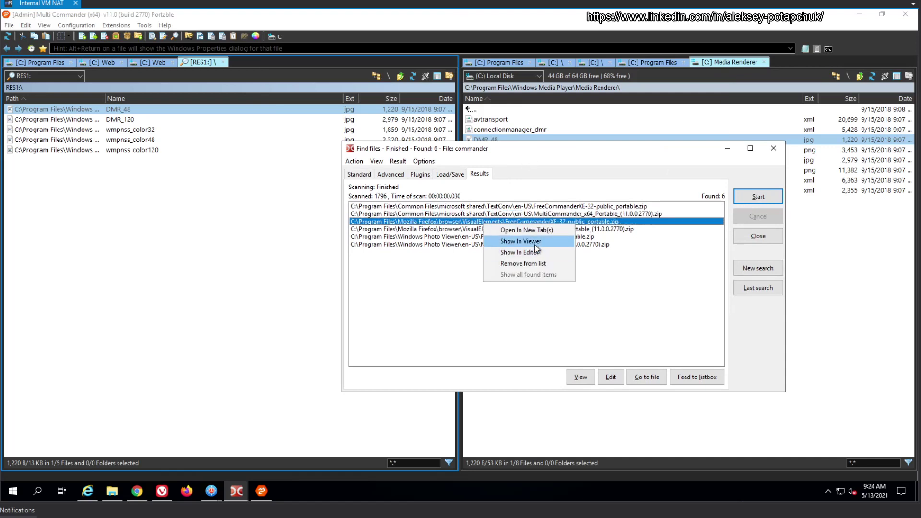
pyautogui.press('Escape')
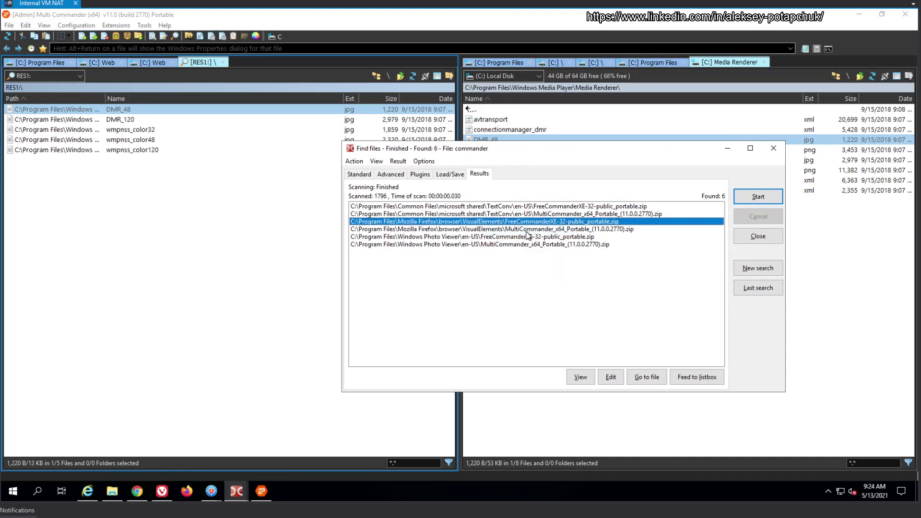
pyautogui.click(764, 62)
pyautogui.moveTo(254, 490)
pyautogui.click(286, 436)
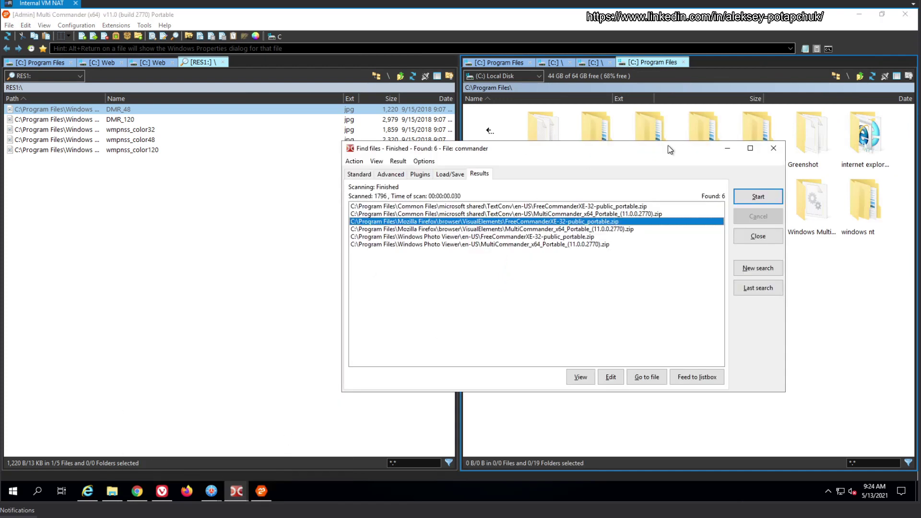
pyautogui.moveTo(645, 152); pyautogui.dragTo(532, 157)
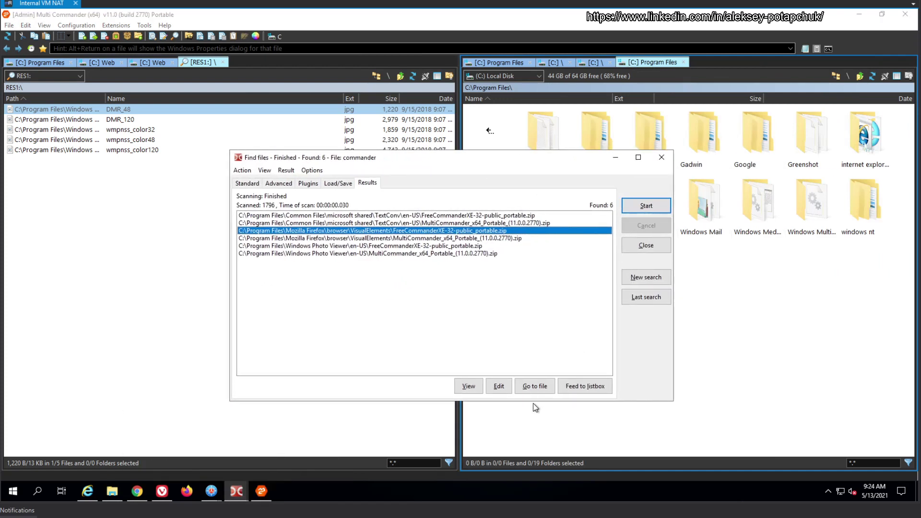
pyautogui.click(537, 388)
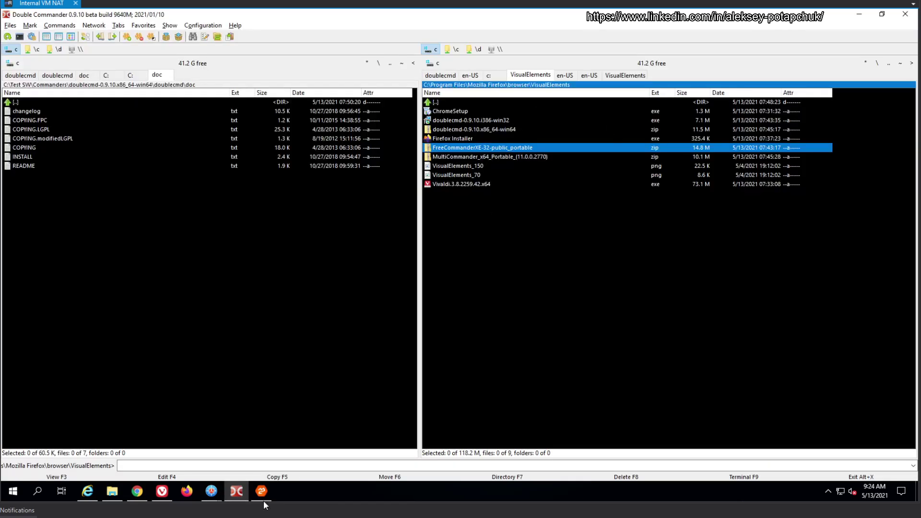
# - Reopen Find files with Alt+F7 to view the last results, then close it
pyautogui.click(236, 496)
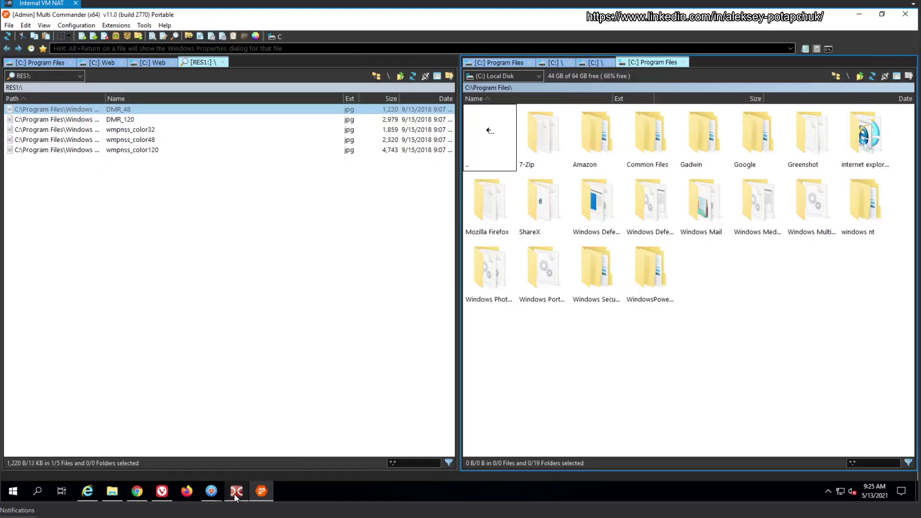
pyautogui.click(235, 496)
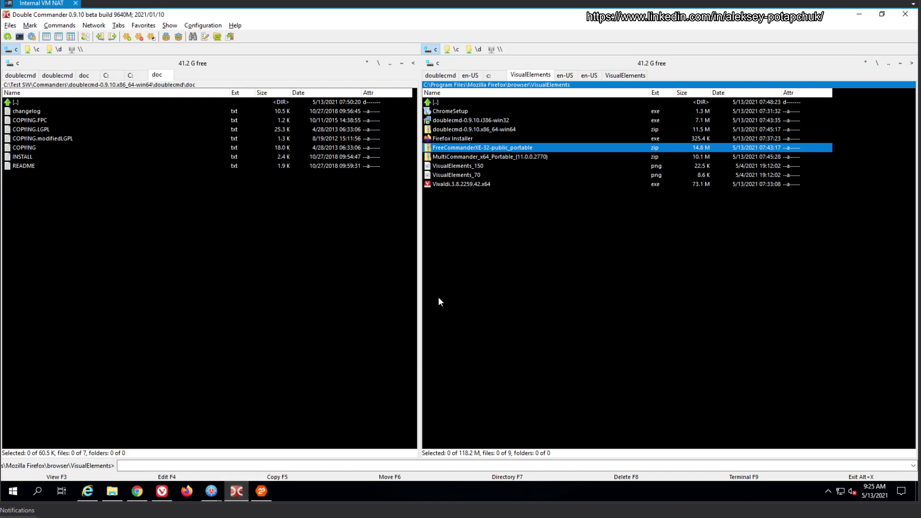
pyautogui.hotkey('alt', 'F7')
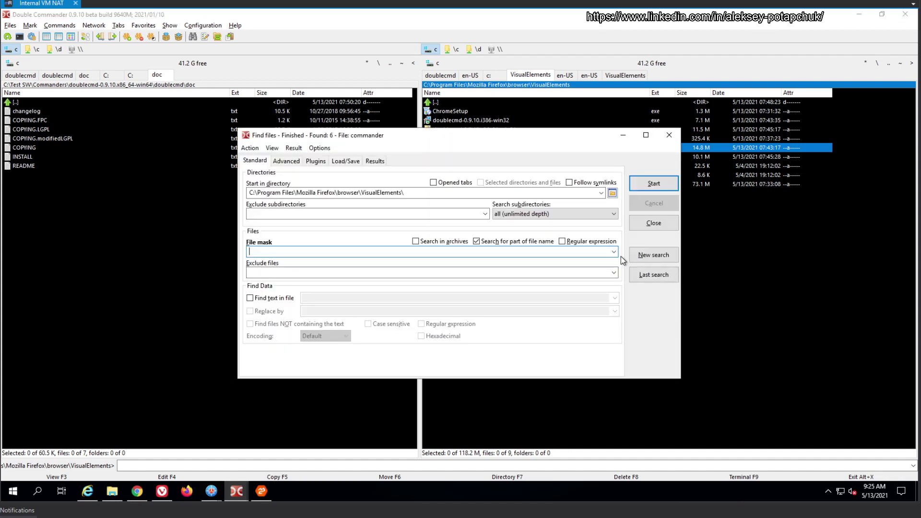
pyautogui.click(386, 160)
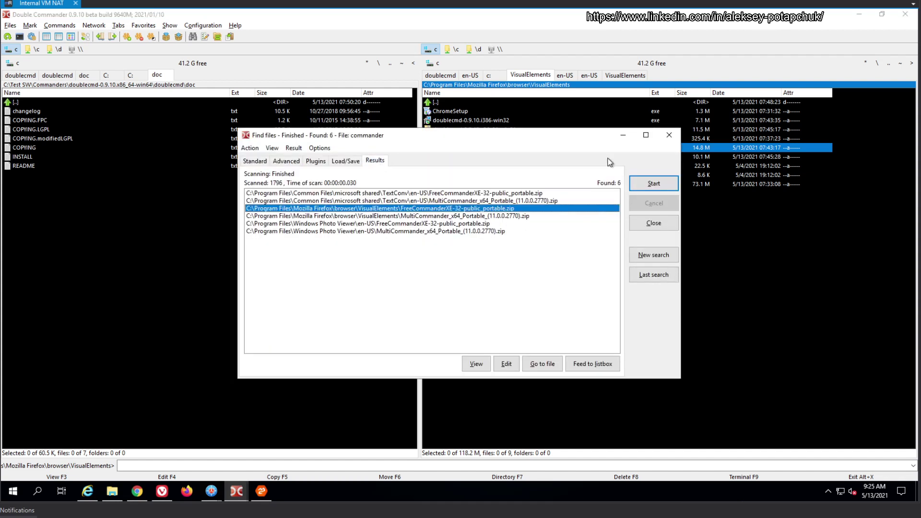
pyautogui.click(669, 136)
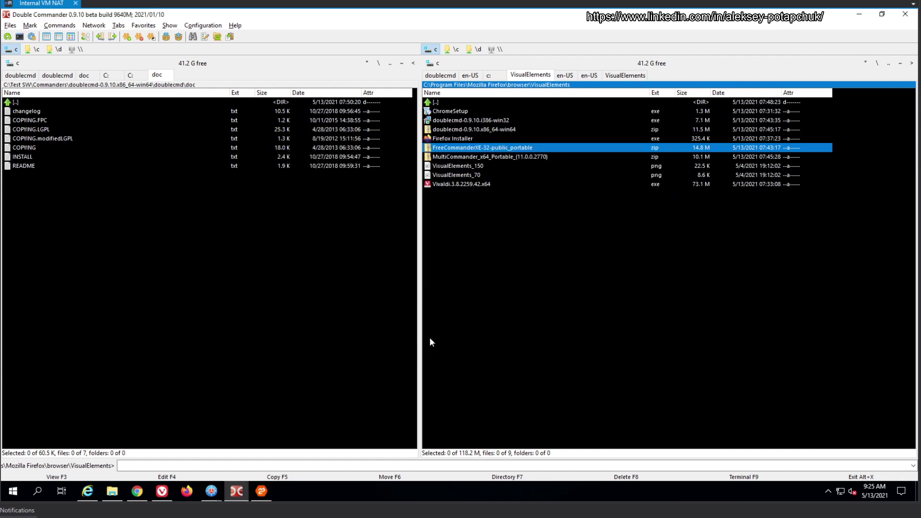
# - Search C:\Program Files in FreeCommander XE for files named 'commander'
pyautogui.moveTo(236, 490)
pyautogui.click(280, 462)
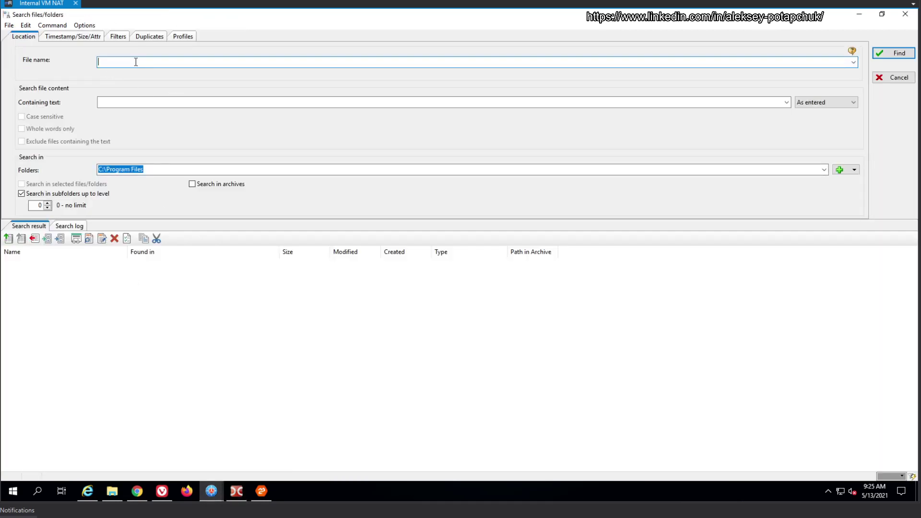
pyautogui.write('commander')
pyautogui.click(894, 53)
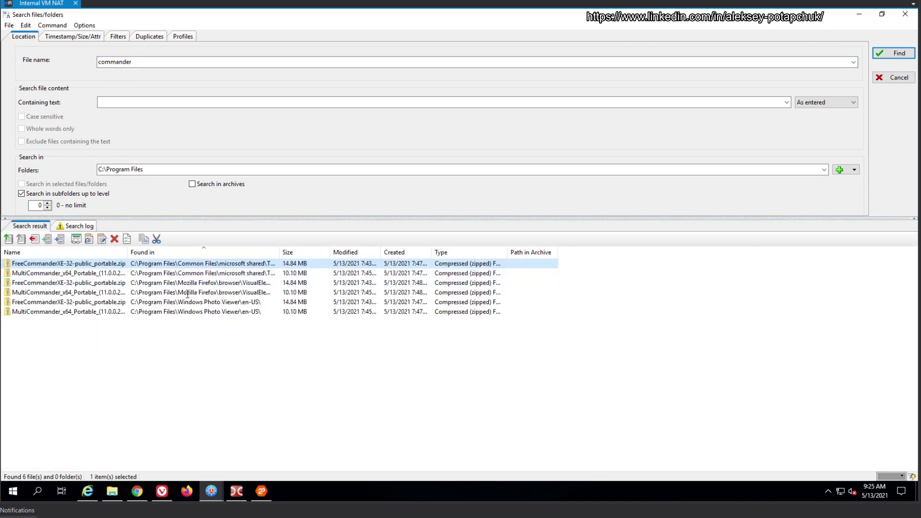
# - Open the first found zip's folder, TextConv\en-US, in the panel
pyautogui.click(80, 273)
pyautogui.rightClick(79, 273)
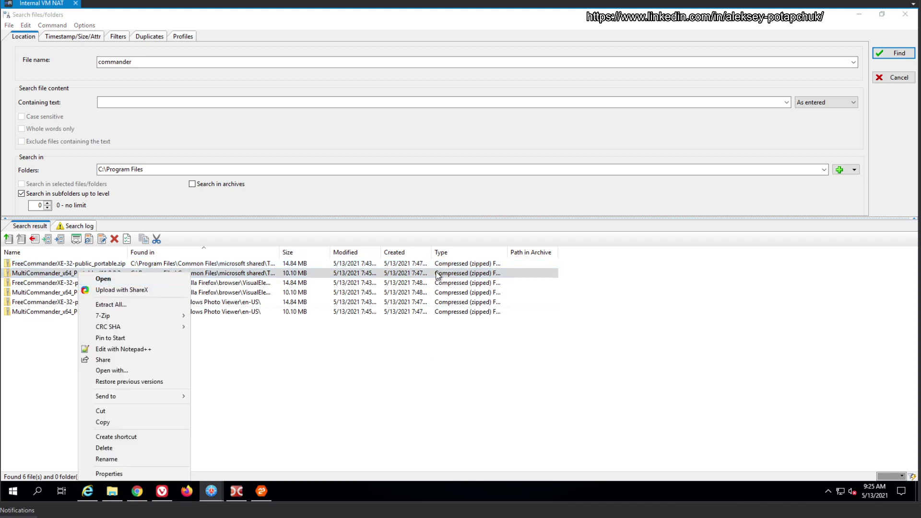
pyautogui.click(330, 367)
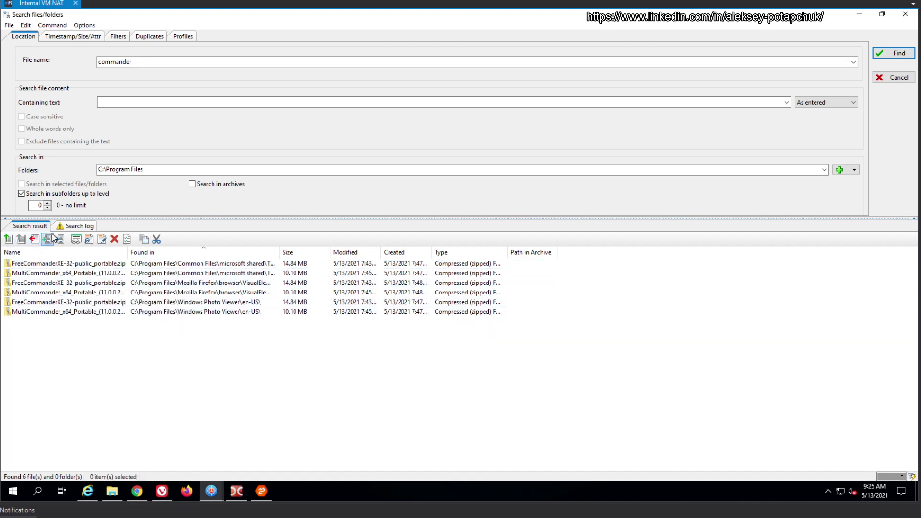
pyautogui.doubleClick(66, 264)
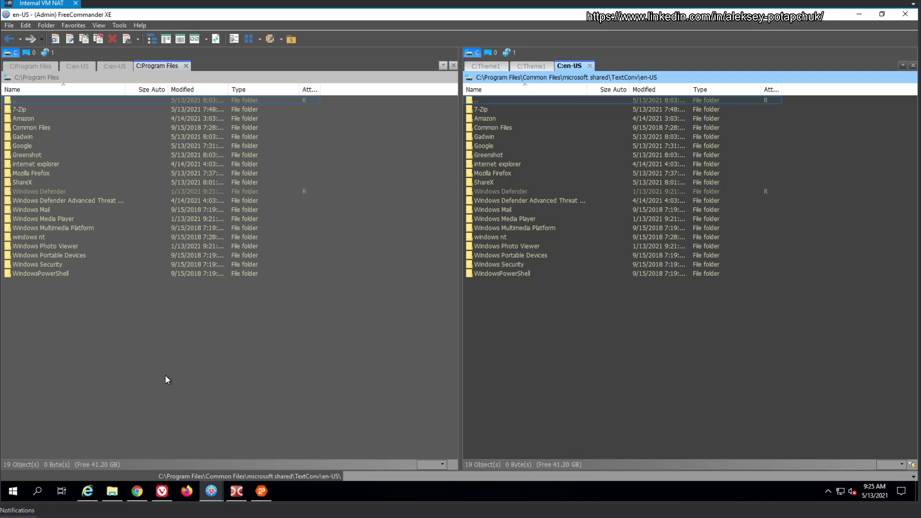
# - Minimize and restore the search window until its six zip results show again
pyautogui.moveTo(212, 491)
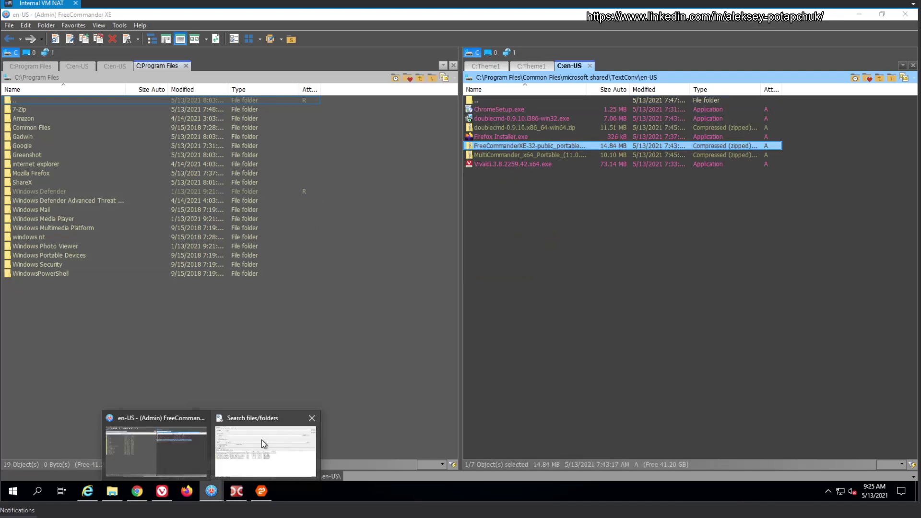
pyautogui.click(263, 445)
pyautogui.press('super+Down')
pyautogui.press('super+Down')
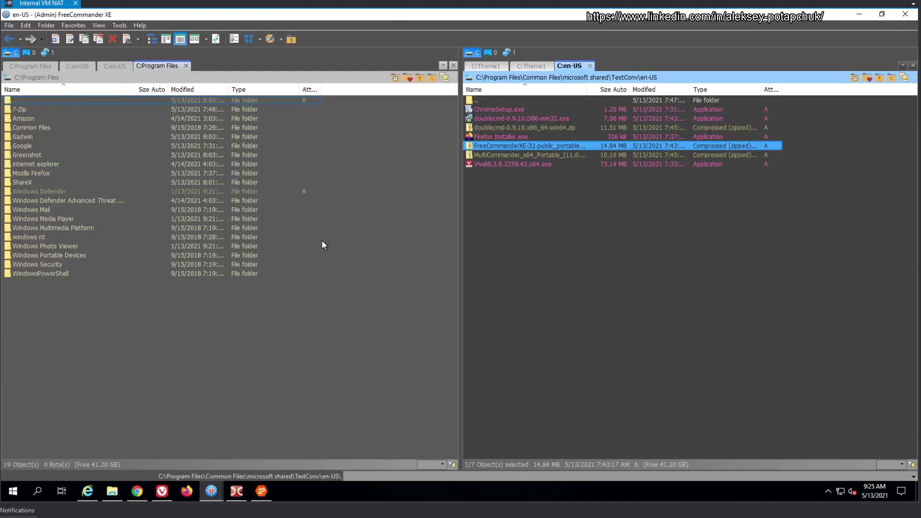
pyautogui.moveTo(211, 491)
pyautogui.click(269, 437)
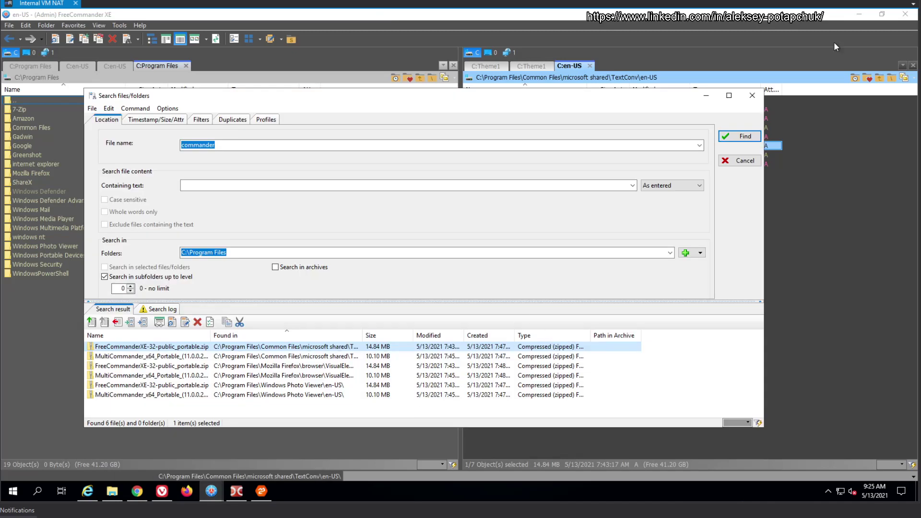
pyautogui.press('super+Down')
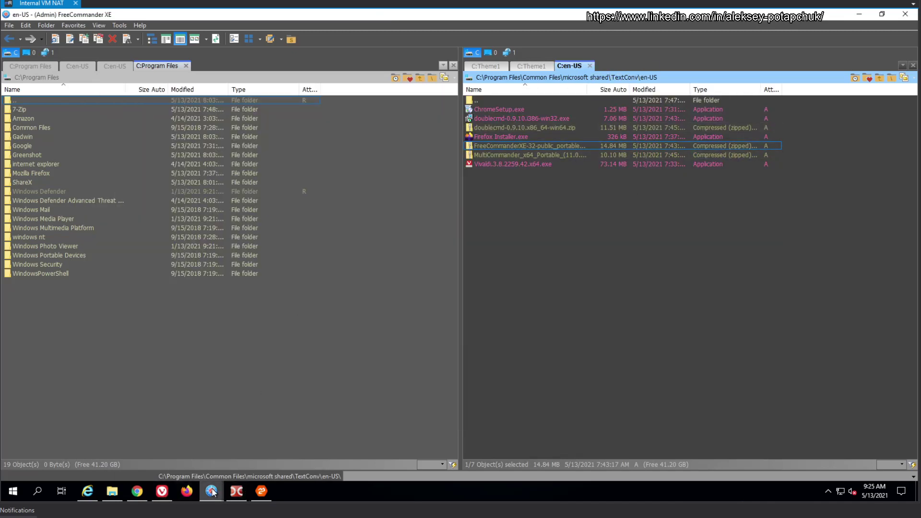
pyautogui.moveTo(211, 491)
pyautogui.click(248, 455)
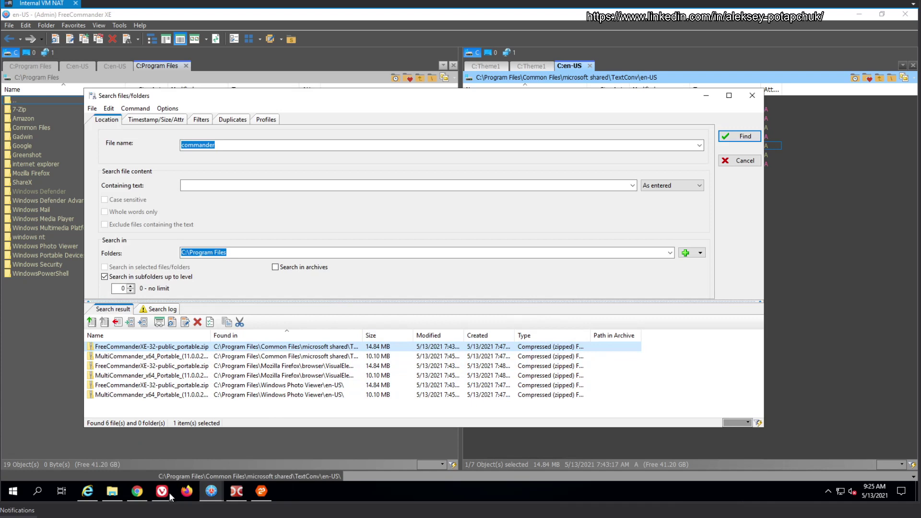
# - Open Multi Commander's Find Files from the left results panel in its compact layout
pyautogui.click(264, 496)
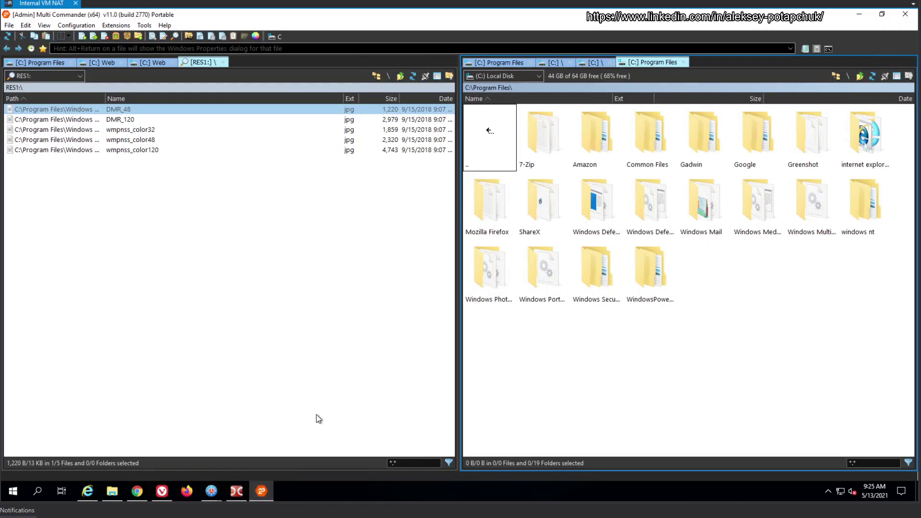
pyautogui.click(330, 322)
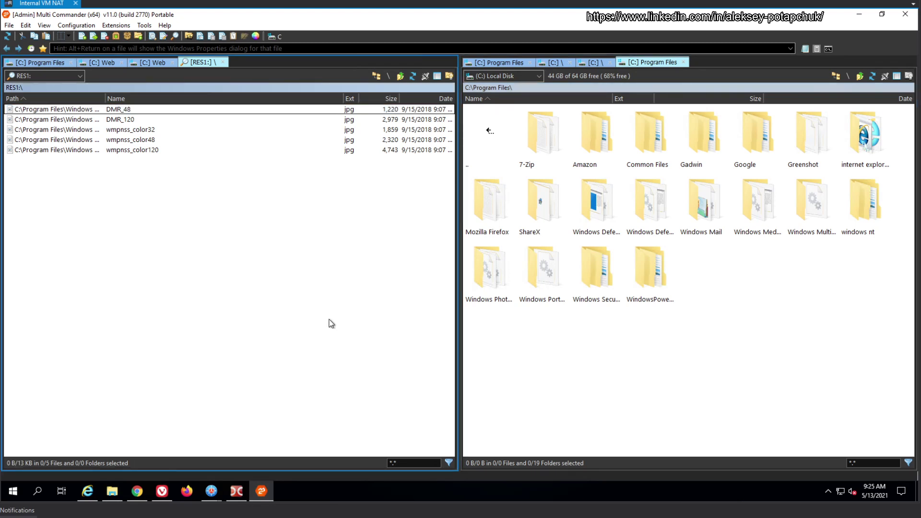
pyautogui.hotkey('ctrl', 'f')
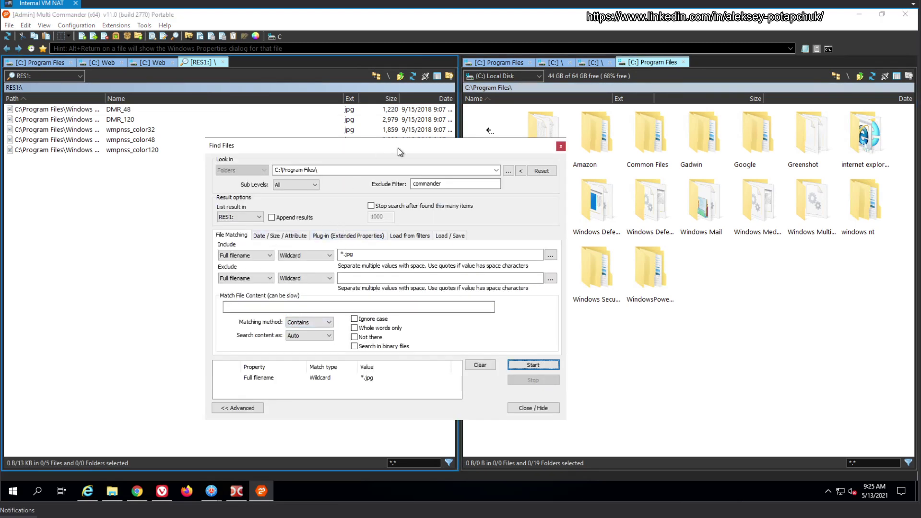
pyautogui.moveTo(399, 147); pyautogui.dragTo(358, 132)
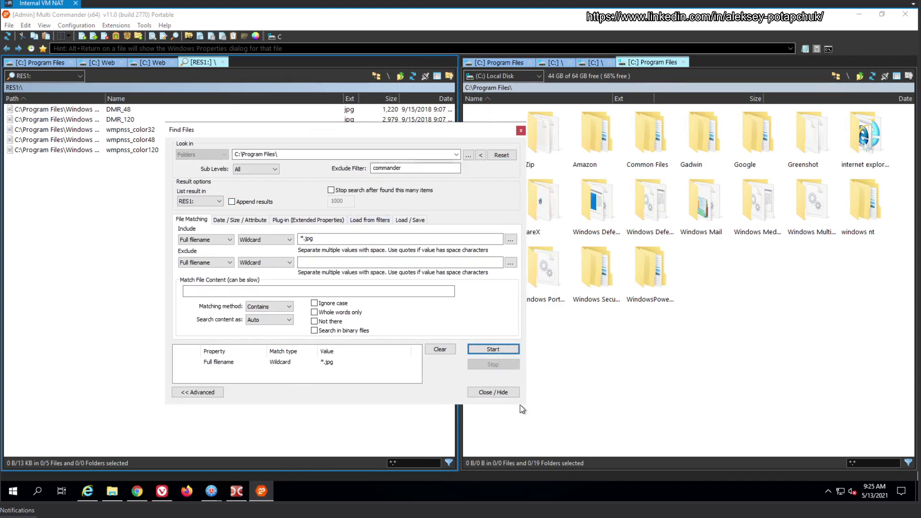
pyautogui.click(200, 392)
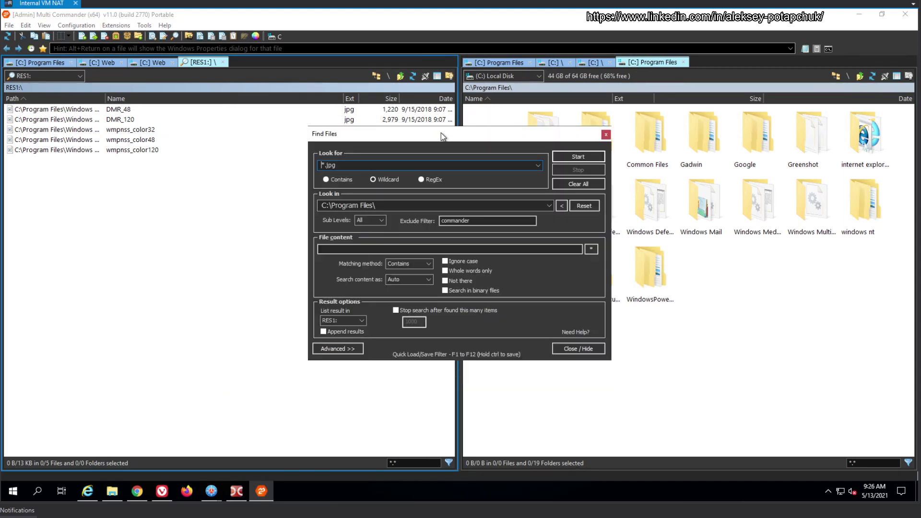
pyautogui.moveTo(442, 132); pyautogui.dragTo(257, 127)
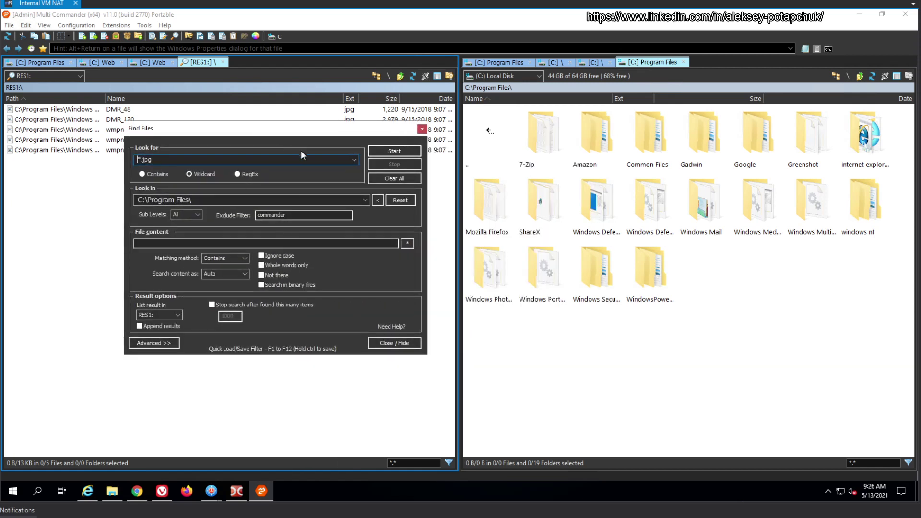
pyautogui.moveTo(313, 133); pyautogui.dragTo(409, 166)
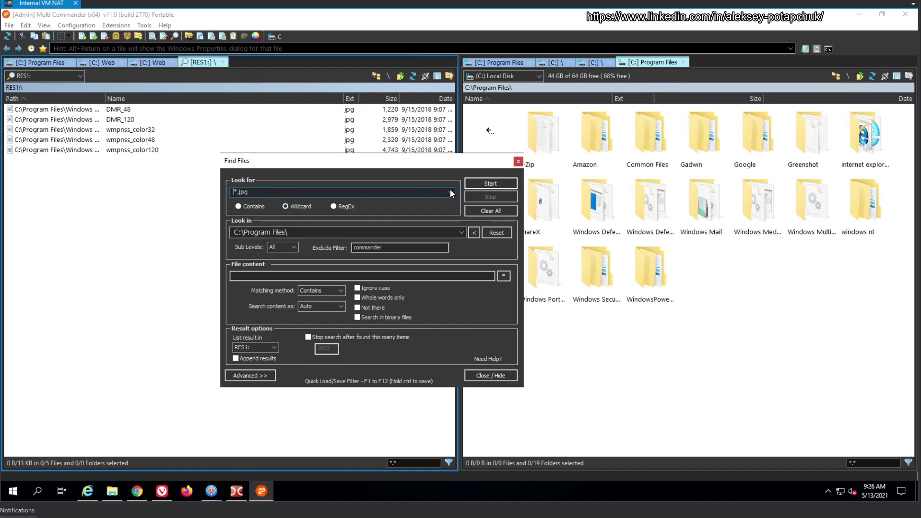
# - Replace *.jpg with 'commander', run the search, and close the window after no results
pyautogui.moveTo(254, 195); pyautogui.dragTo(222, 187)
pyautogui.write('commane')
pyautogui.press('BackSpace')
pyautogui.write('der')
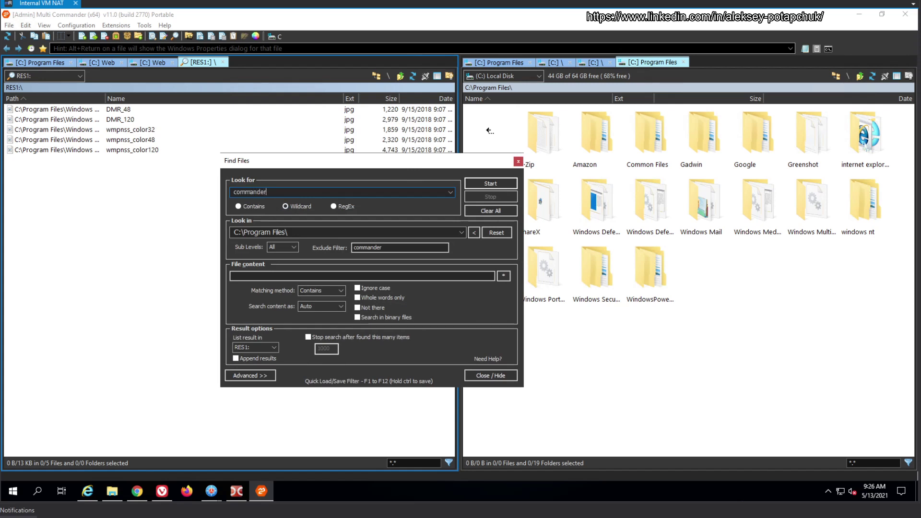
pyautogui.click(498, 185)
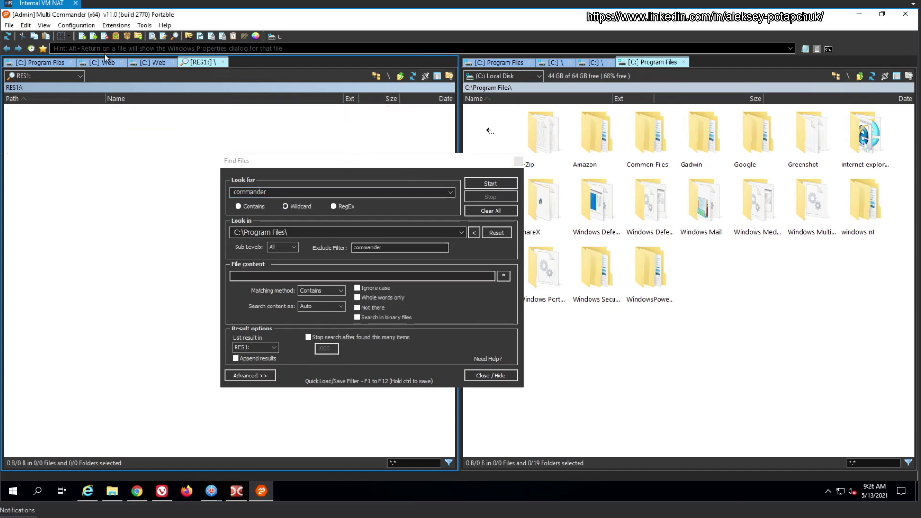
pyautogui.click(519, 161)
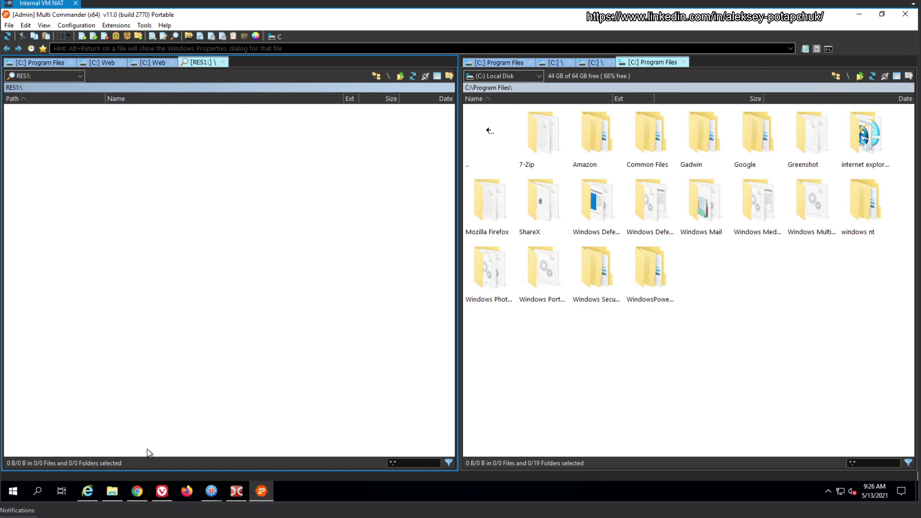
# - Close Double Commander's search results window and return to its main window
pyautogui.click(245, 493)
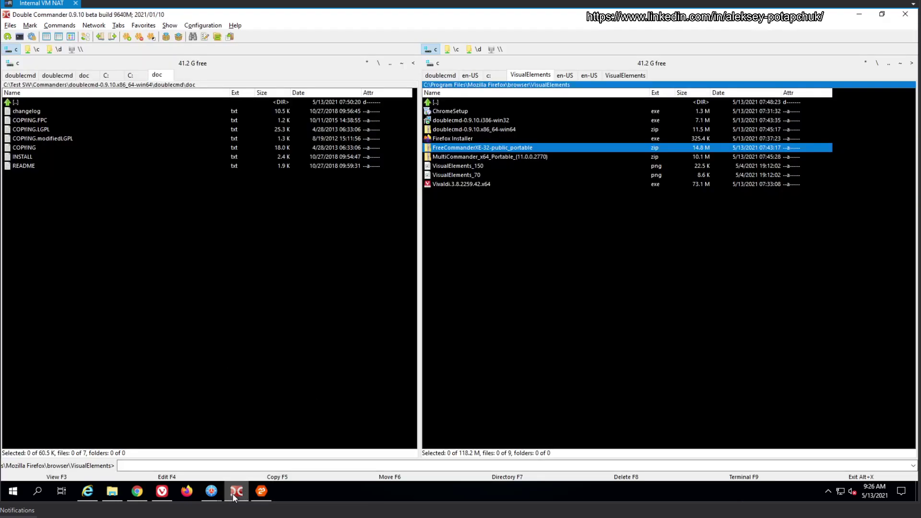
pyautogui.moveTo(221, 493)
pyautogui.click(287, 437)
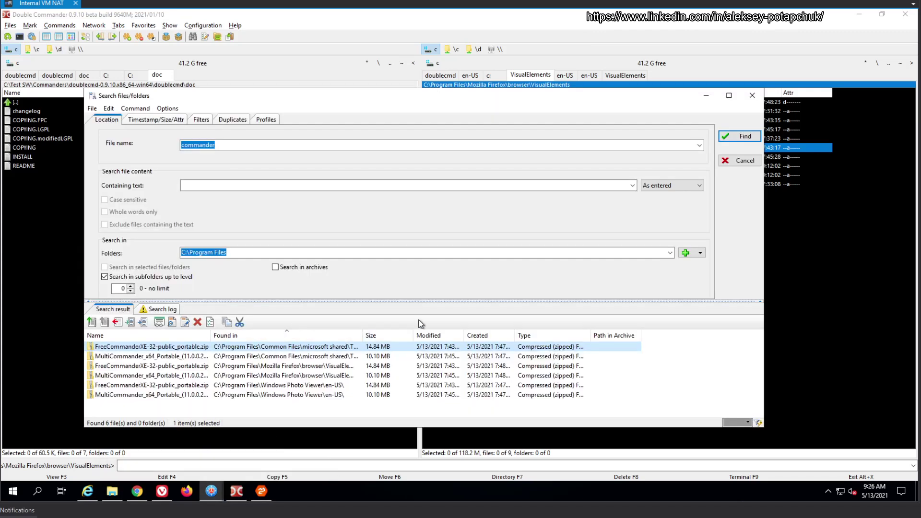
pyautogui.click(752, 96)
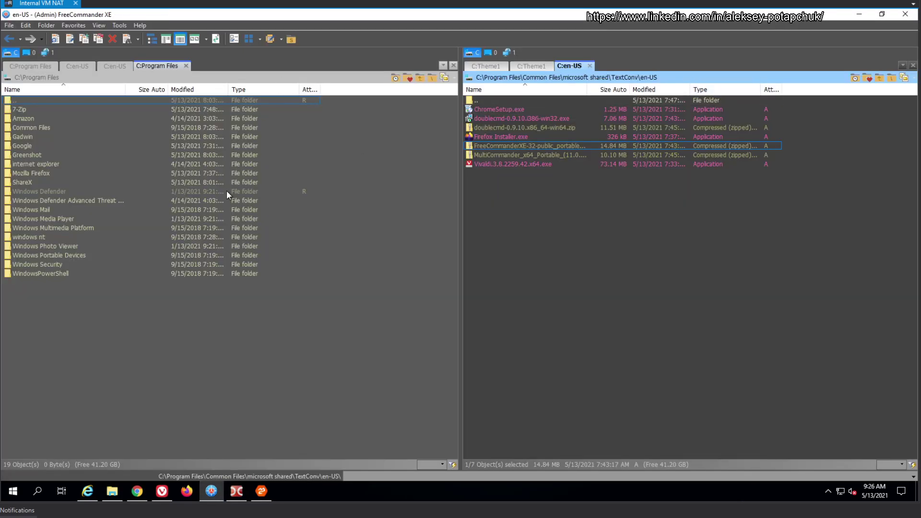
pyautogui.click(236, 491)
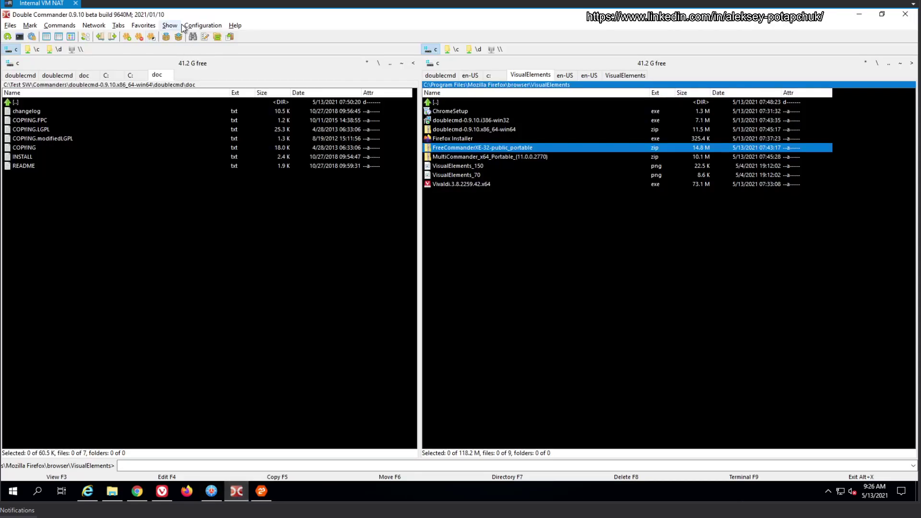
# - Browse the Network and Configuration menus, then dismiss them without changes
pyautogui.click(199, 25)
pyautogui.moveTo(114, 27)
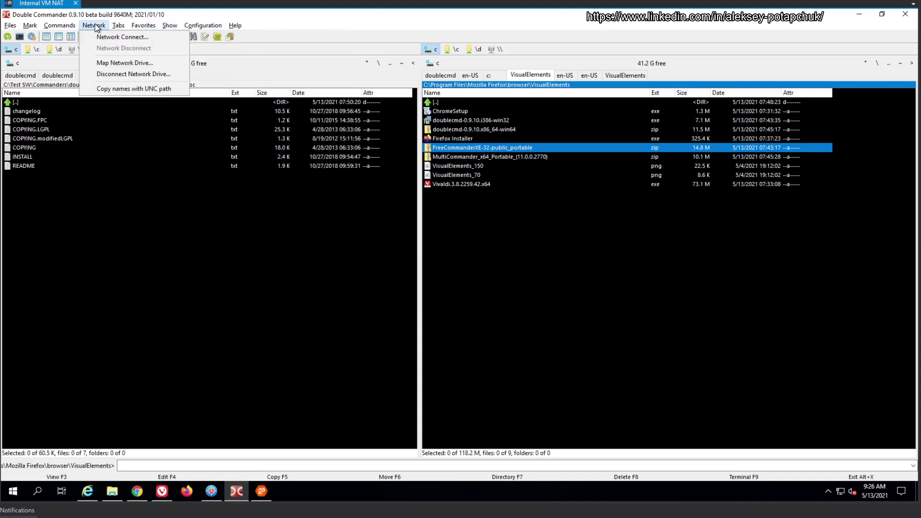
pyautogui.moveTo(66, 27)
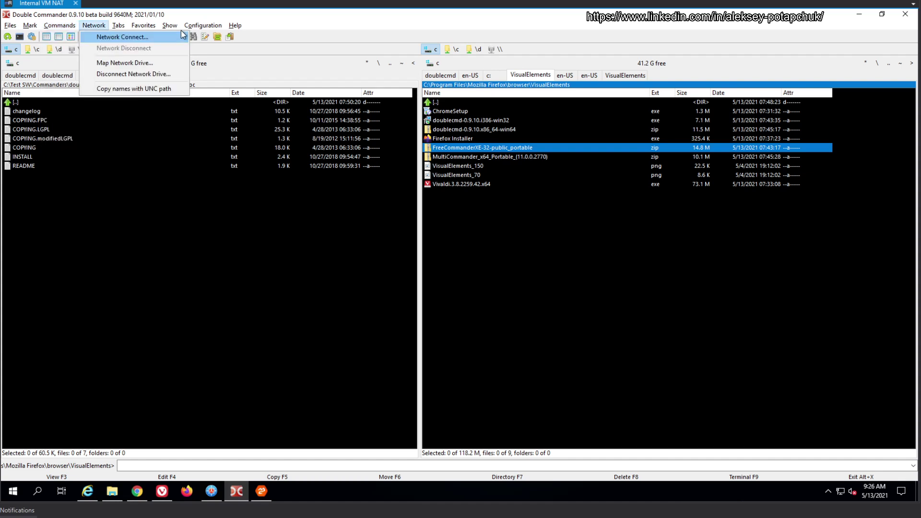
pyautogui.moveTo(203, 26)
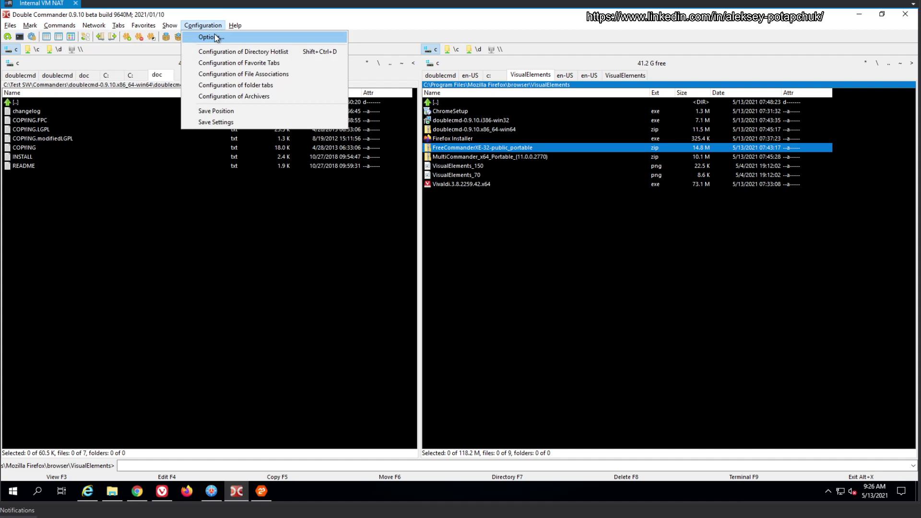
pyautogui.click(224, 284)
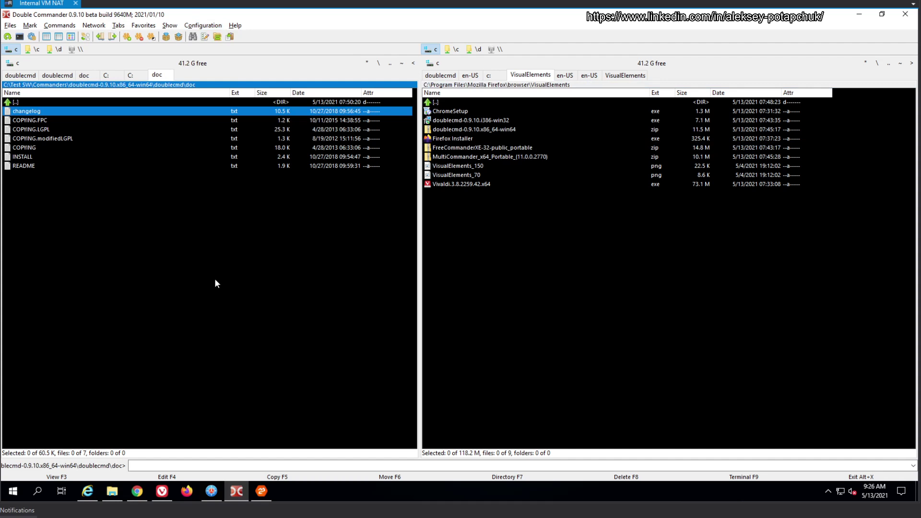
pyautogui.click(123, 102)
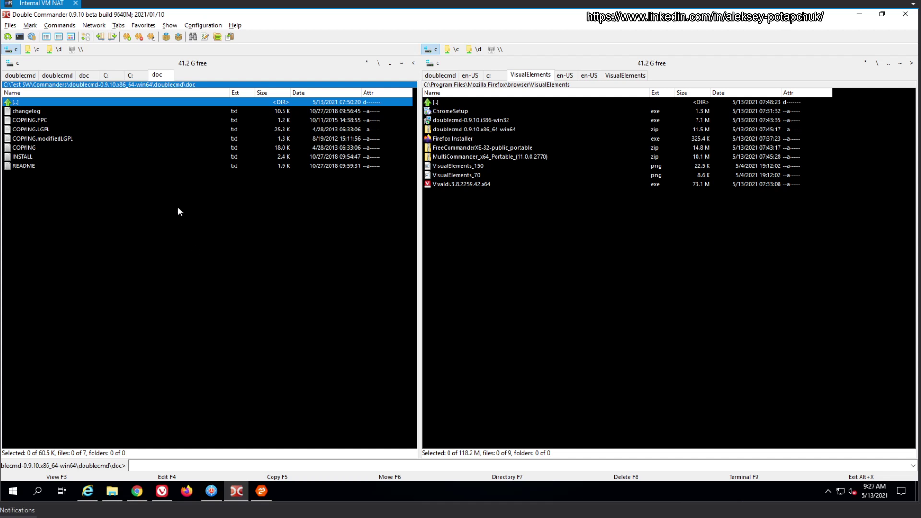
# - In FreeCommander XE, show the Theme1 wallpaper folder in the right pane as thumbnails
pyautogui.click(212, 491)
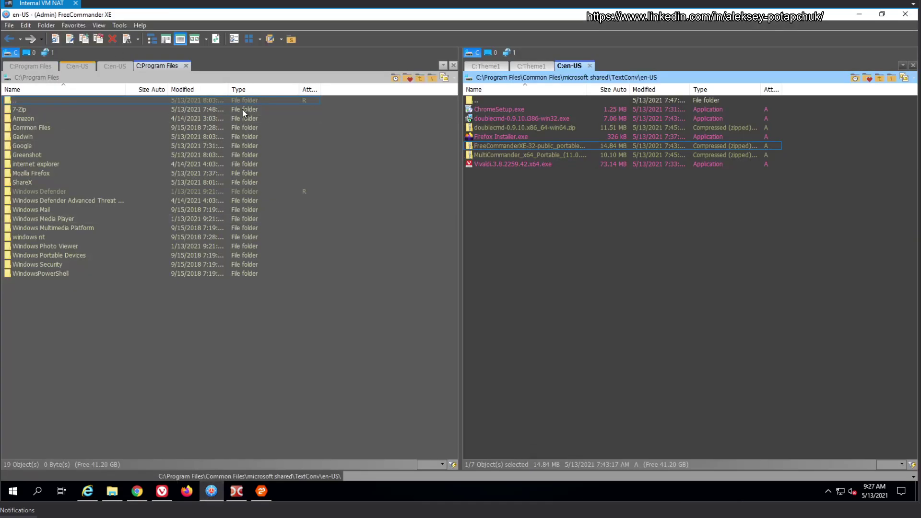
pyautogui.click(207, 39)
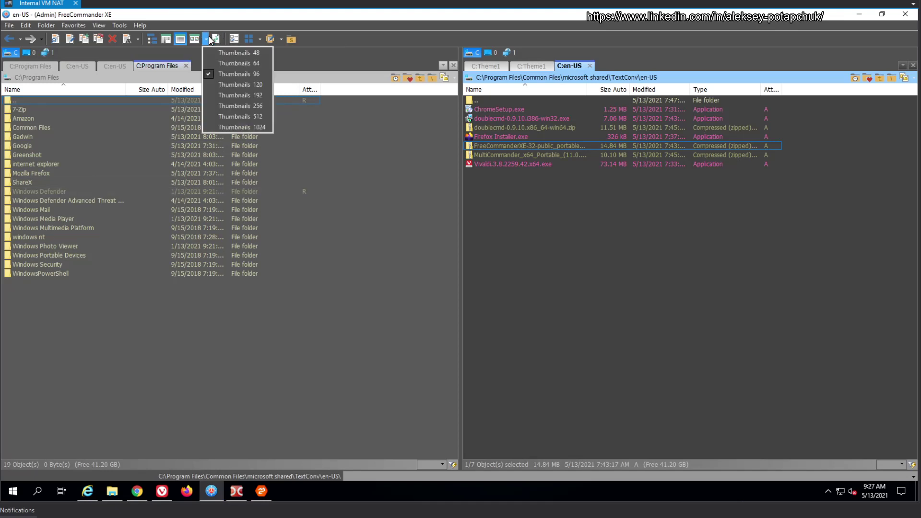
pyautogui.click(540, 64)
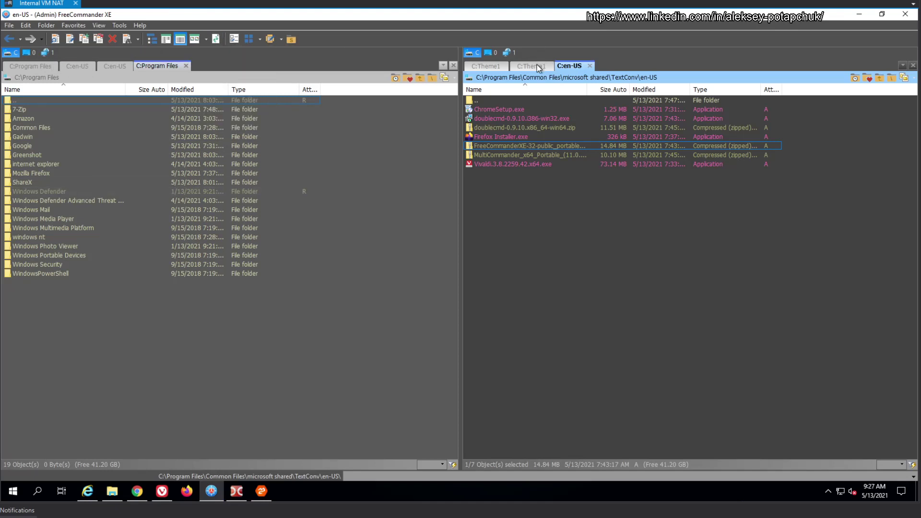
pyautogui.click(540, 64)
pyautogui.click(196, 39)
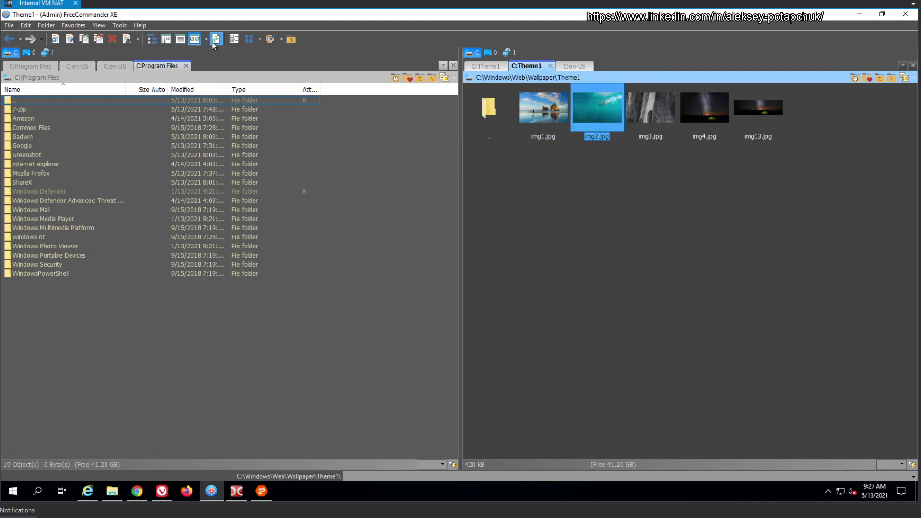
# - Enlarge the wallpaper thumbnails to size 256, then to 512
pyautogui.click(207, 40)
pyautogui.click(227, 101)
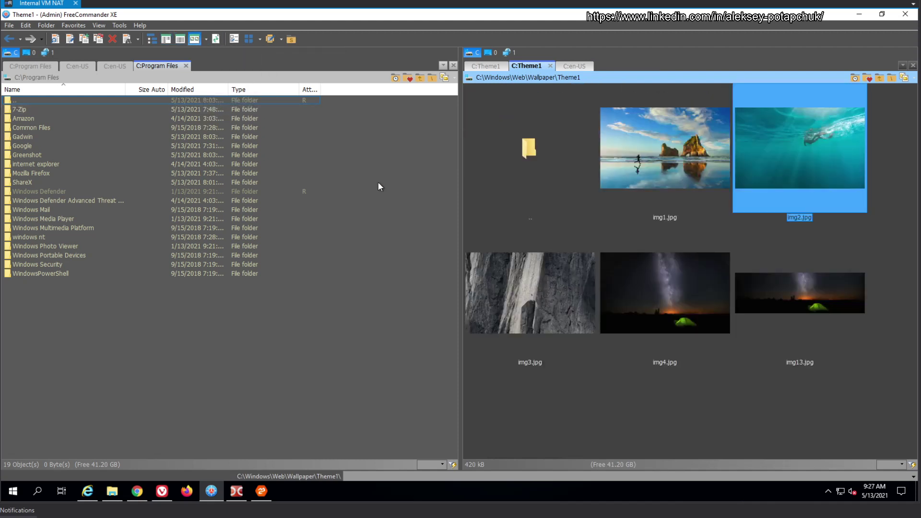
pyautogui.click(206, 40)
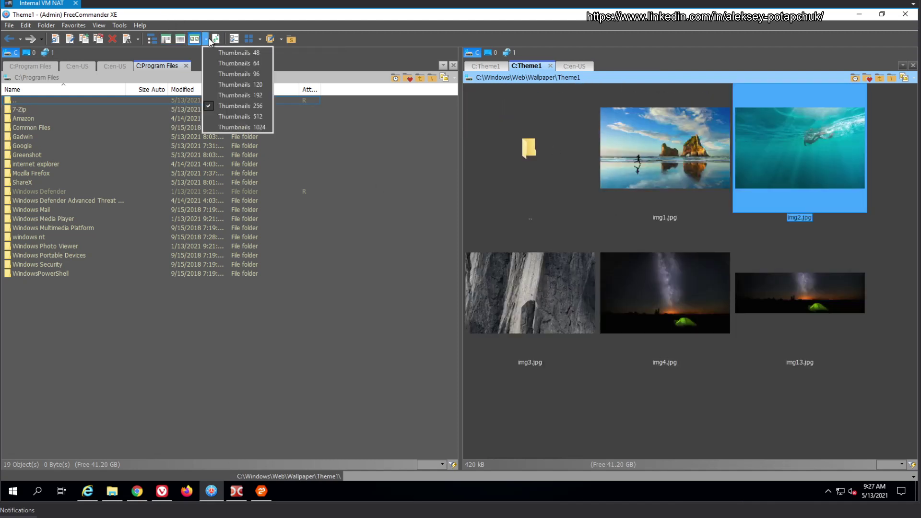
pyautogui.click(237, 119)
pyautogui.scroll(-5, 581, 232)
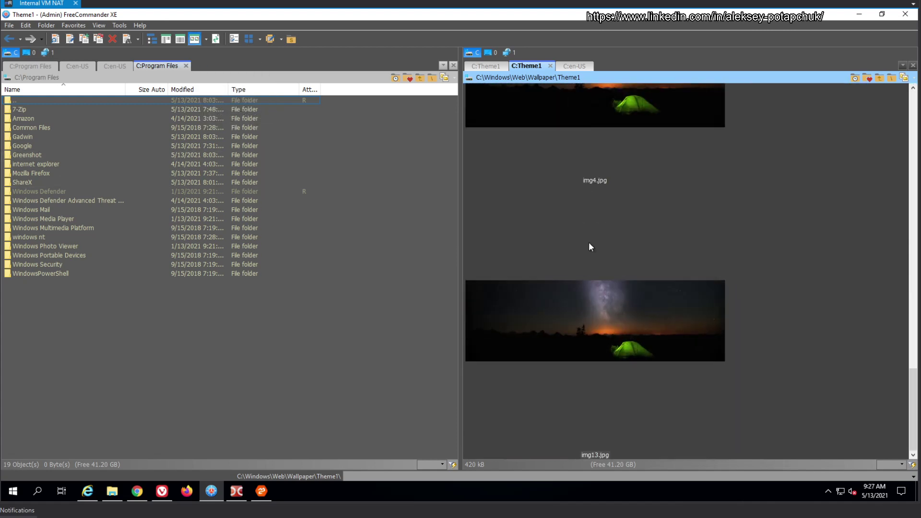
pyautogui.scroll(8, 588, 245)
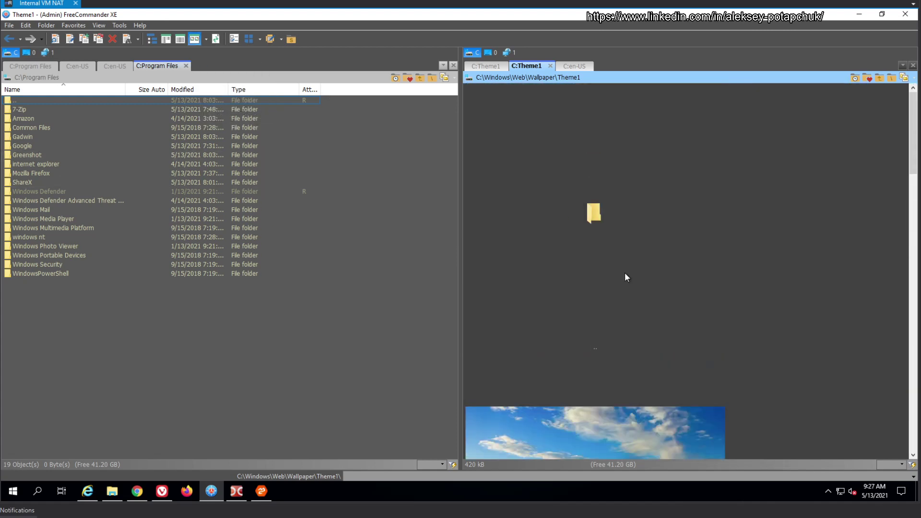
pyautogui.scroll(-4, 630, 288)
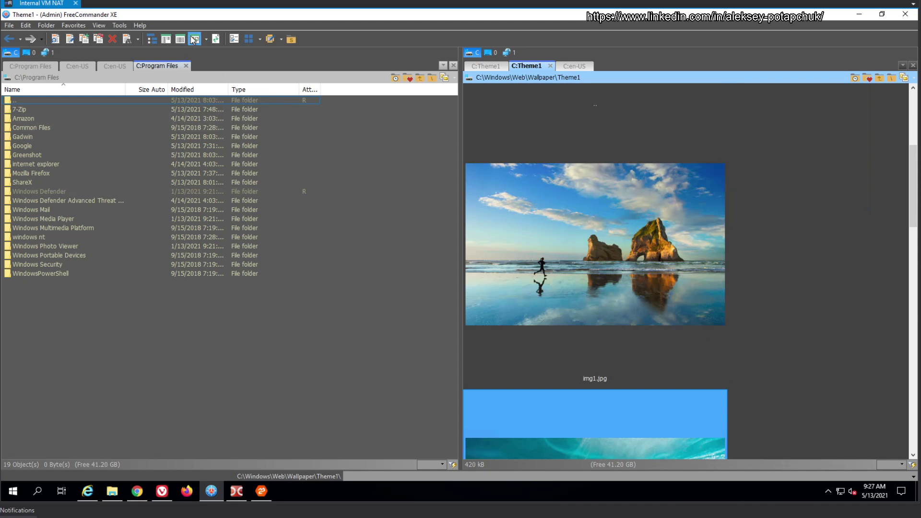
# - Shrink the thumbnails so the images fit in one row, and select img3.jpg
pyautogui.click(206, 40)
pyautogui.click(225, 92)
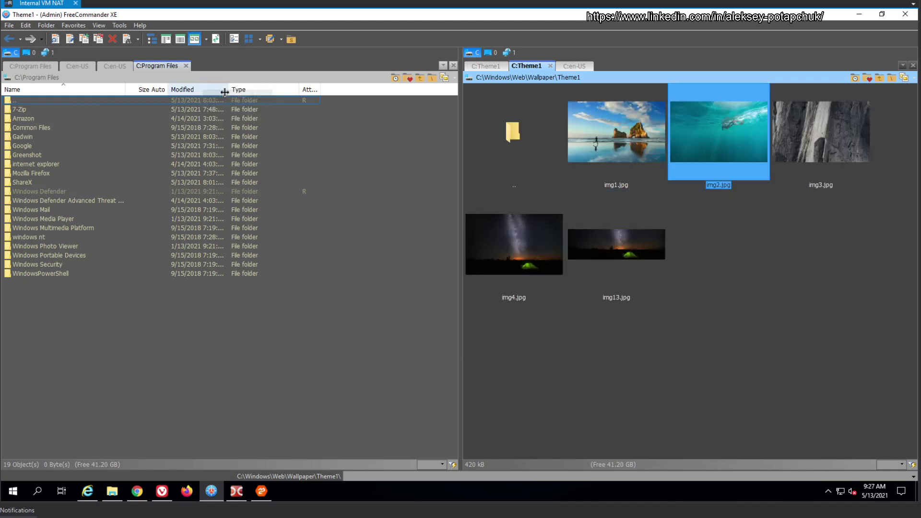
pyautogui.click(206, 40)
pyautogui.click(247, 88)
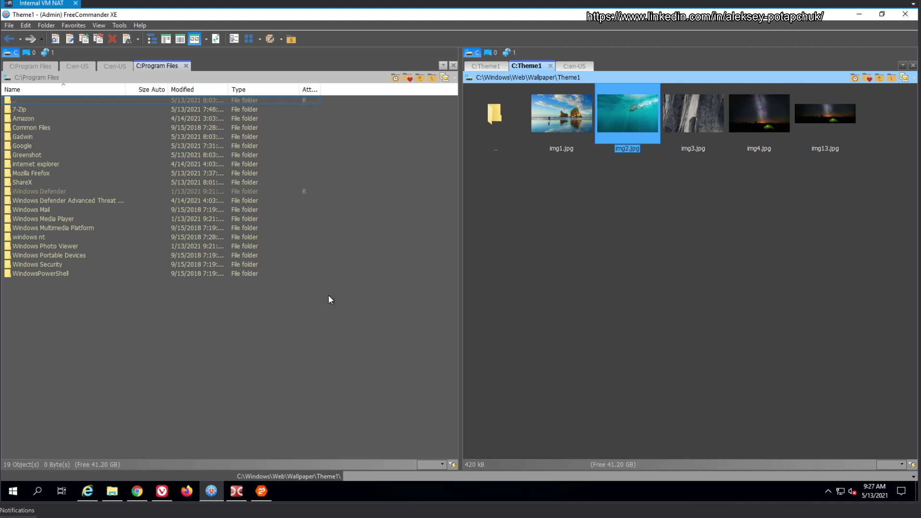
pyautogui.click(666, 263)
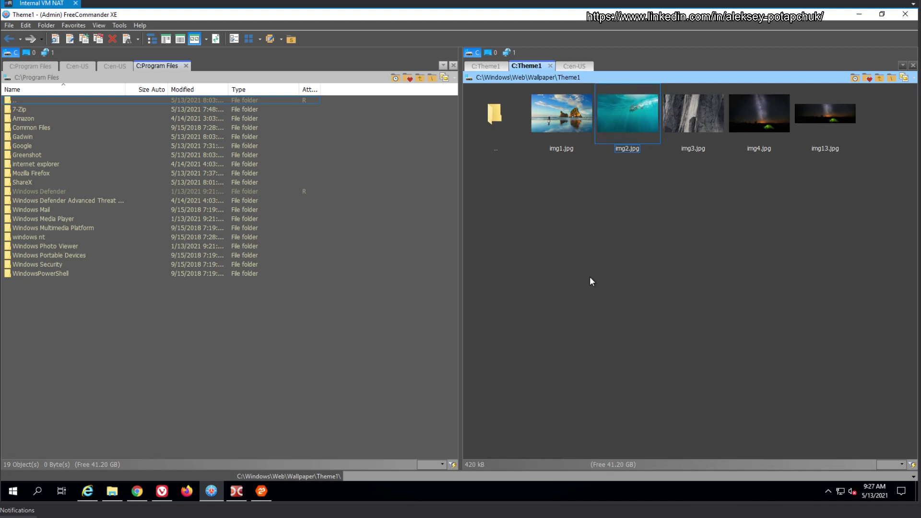
pyautogui.click(698, 128)
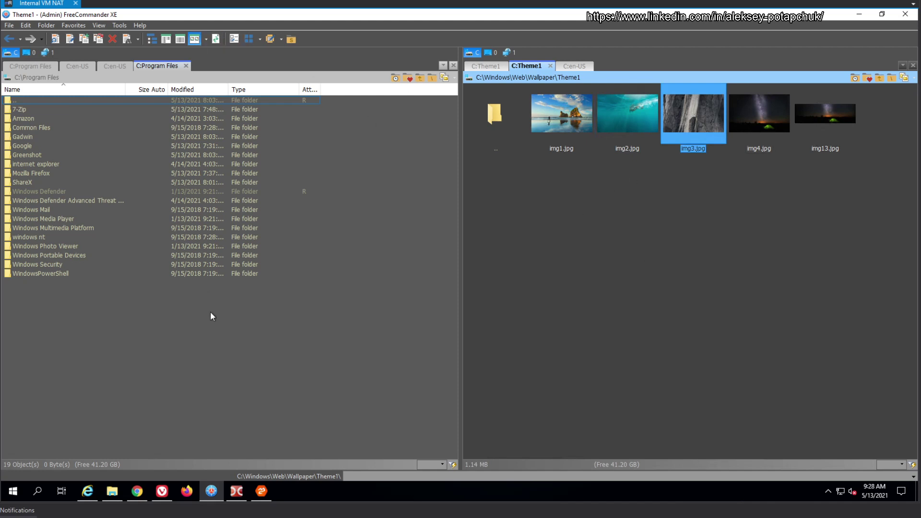
# - In Double Commander, turn on thumbnails and open the doublecmd folder in the right panel
pyautogui.click(240, 502)
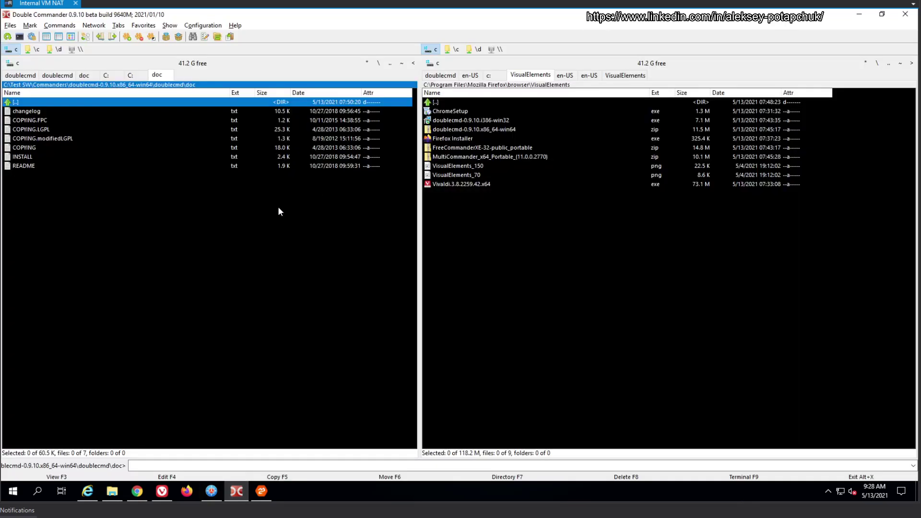
pyautogui.click(490, 76)
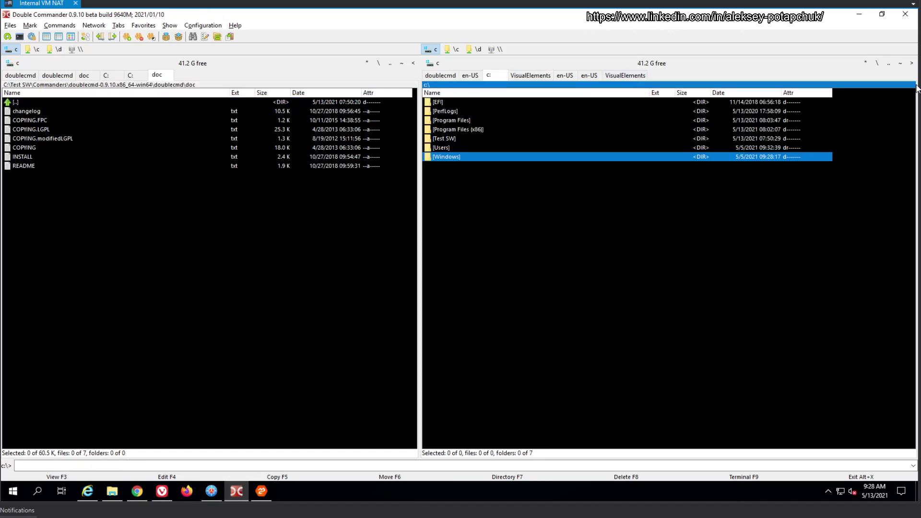
pyautogui.click(623, 76)
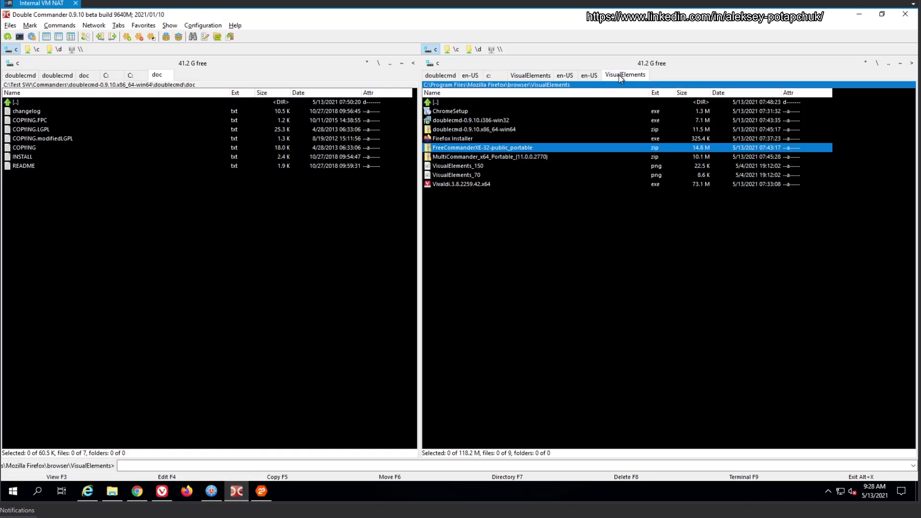
pyautogui.click(577, 76)
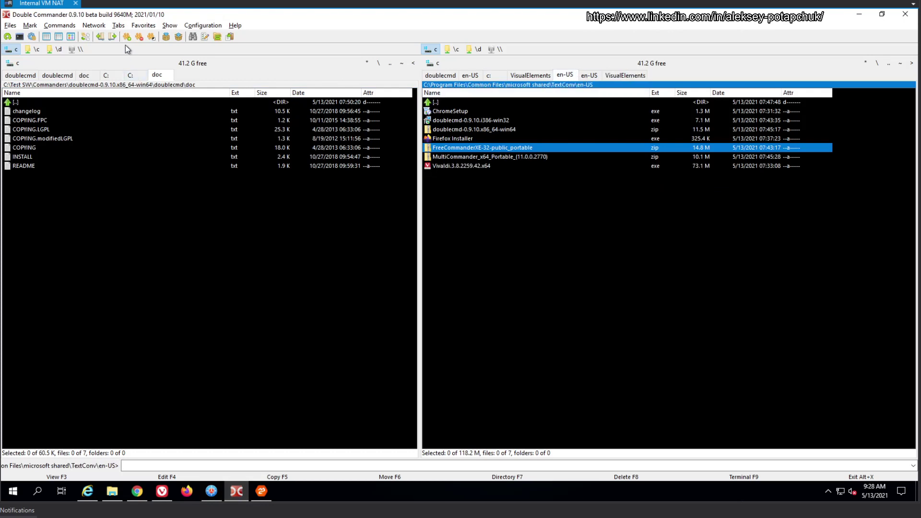
pyautogui.click(71, 36)
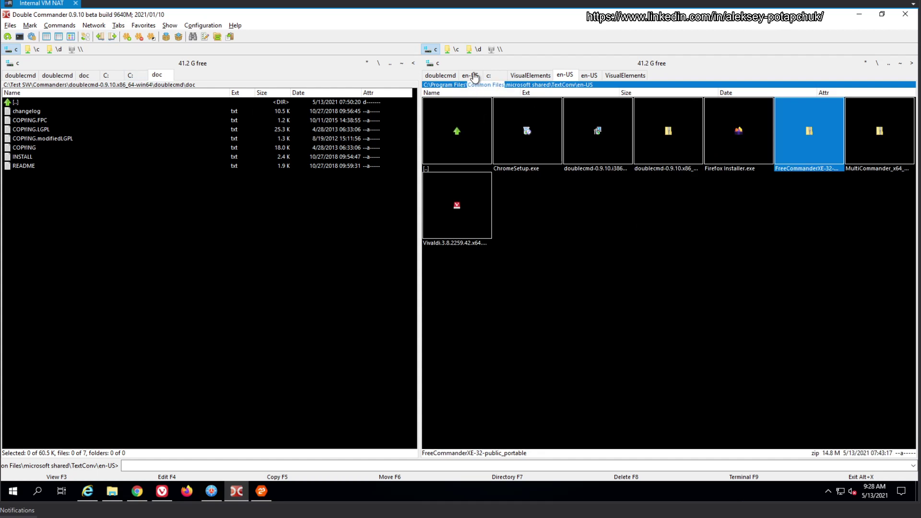
pyautogui.click(462, 76)
pyautogui.click(448, 76)
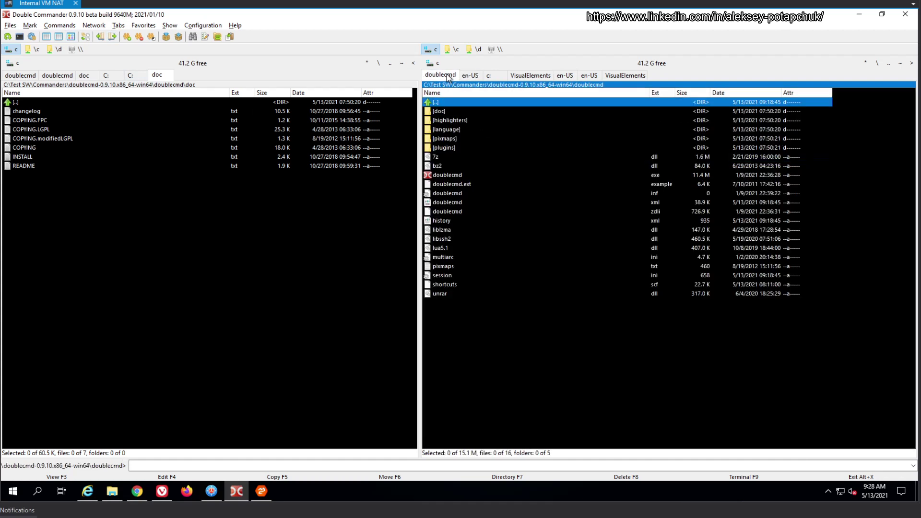
# - Show the C:\ root folders as thumbnails in the left panel, then return to Multi Commander
pyautogui.click(85, 76)
pyautogui.click(106, 75)
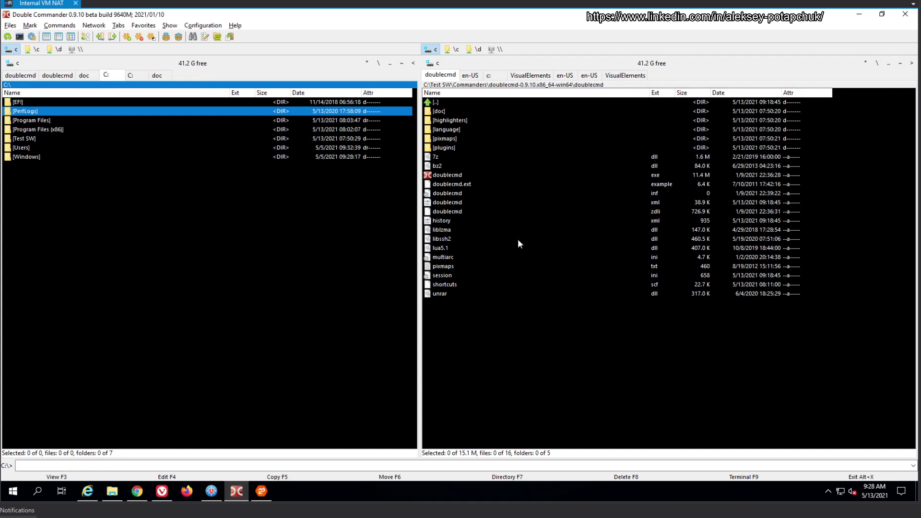
pyautogui.click(70, 38)
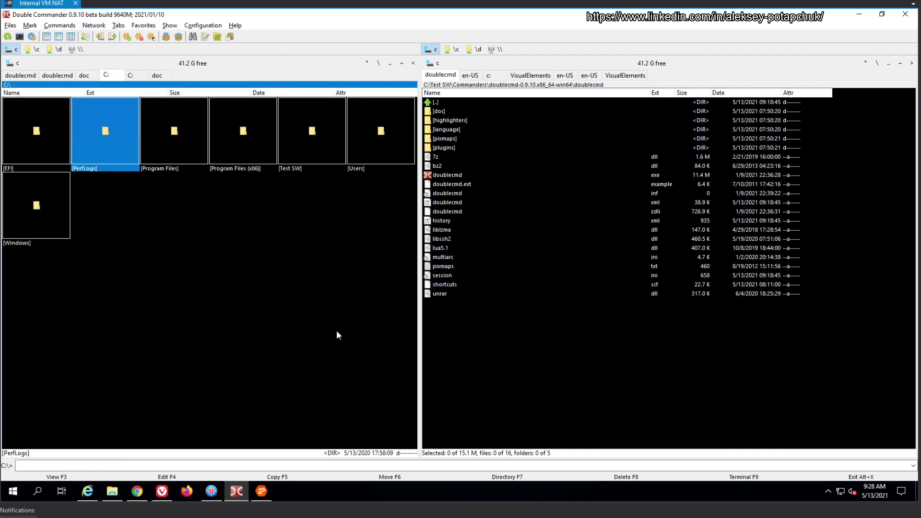
pyautogui.click(259, 497)
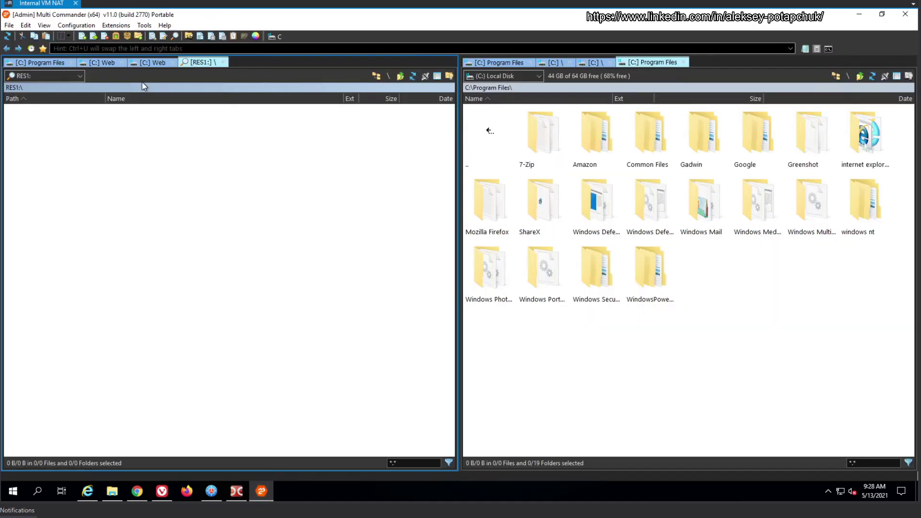
# - Open the first Program Files tab and switch the right panel to Thumbnail List view
pyautogui.click(508, 62)
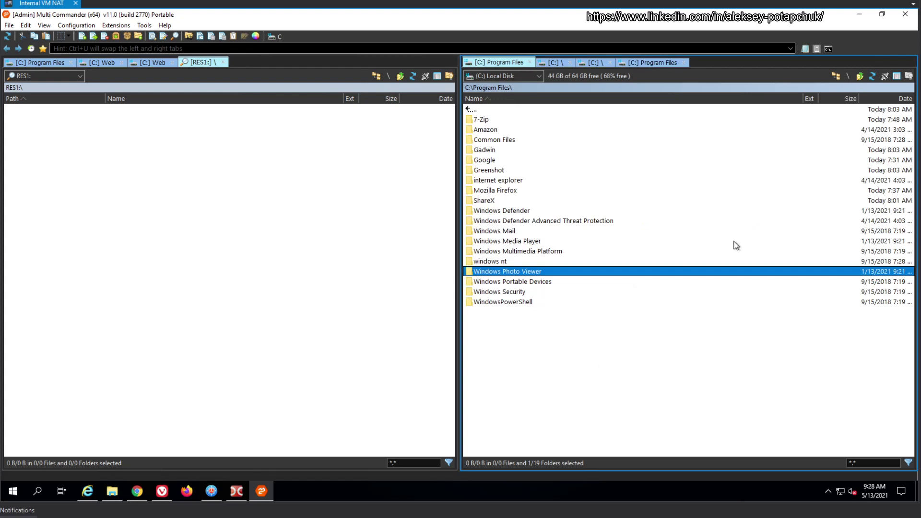
pyautogui.click(893, 77)
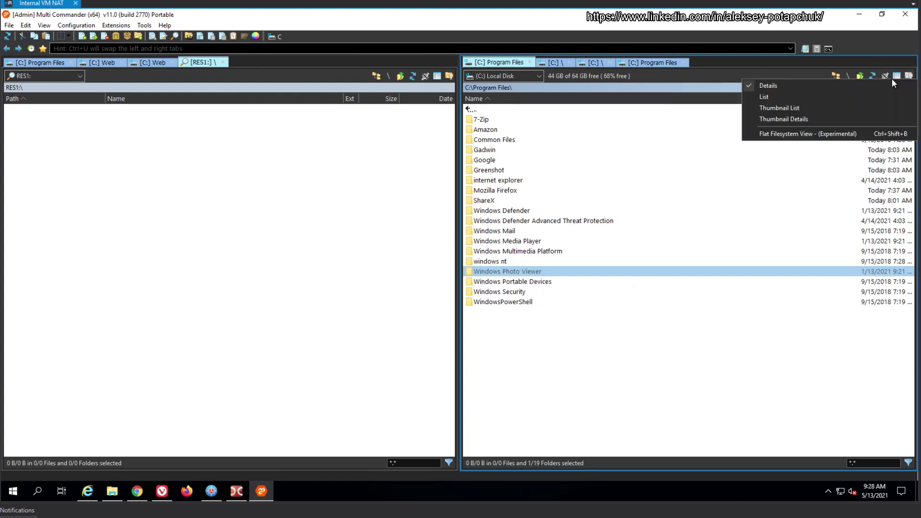
pyautogui.click(797, 107)
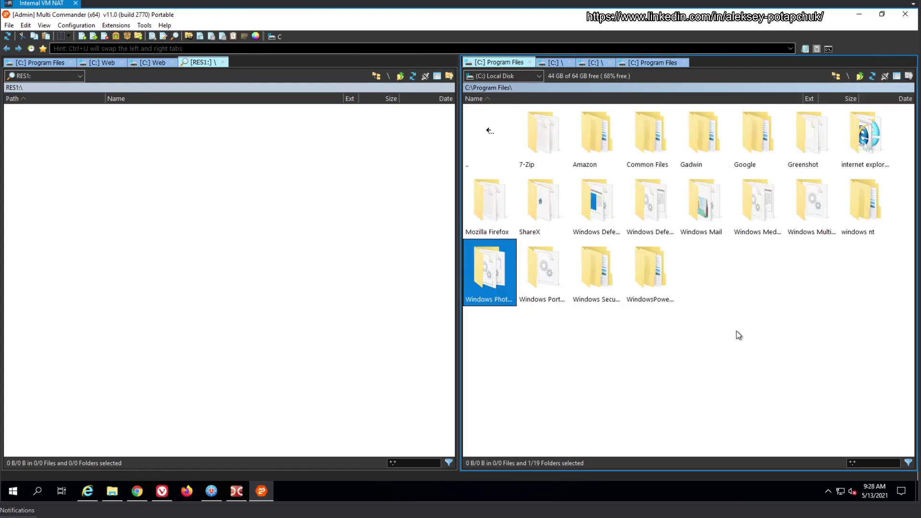
pyautogui.click(735, 334)
pyautogui.click(893, 77)
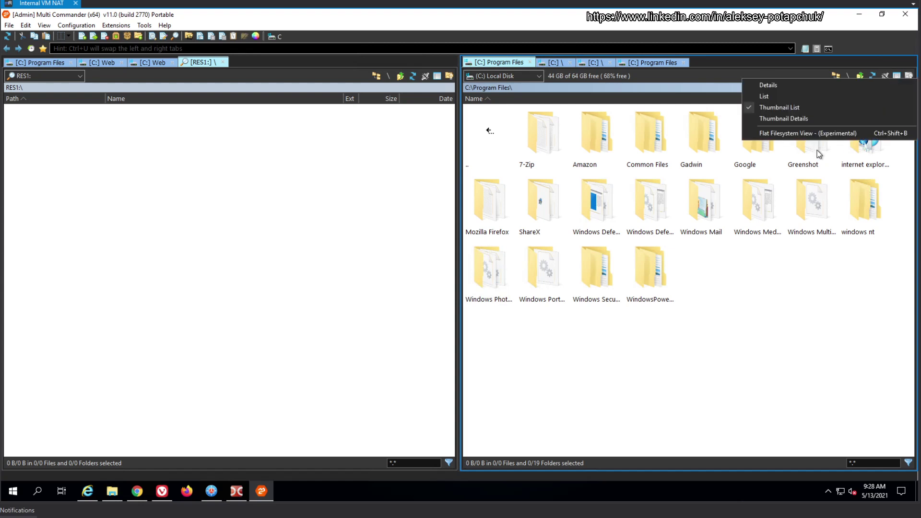
pyautogui.click(799, 313)
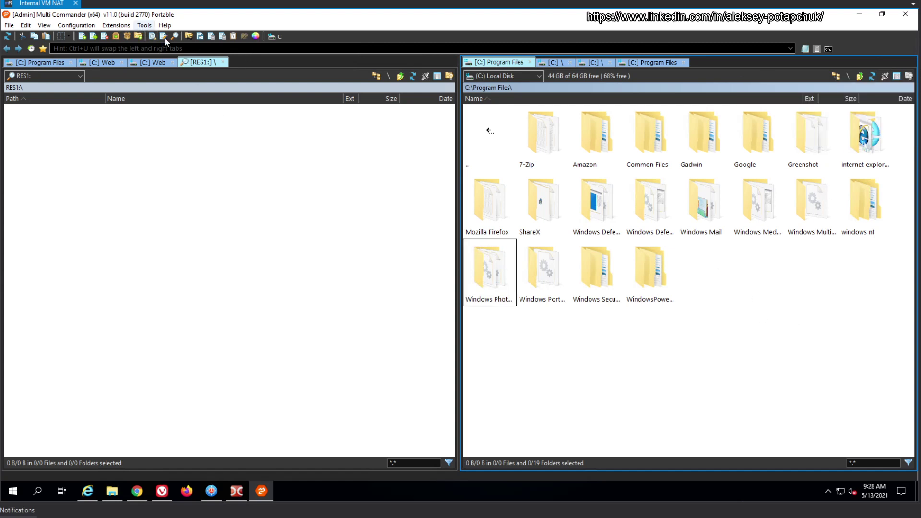
# - Resize the Program Files thumbnails to four per row and select the Gadwin folder
pyautogui.click(670, 277)
pyautogui.click(744, 314)
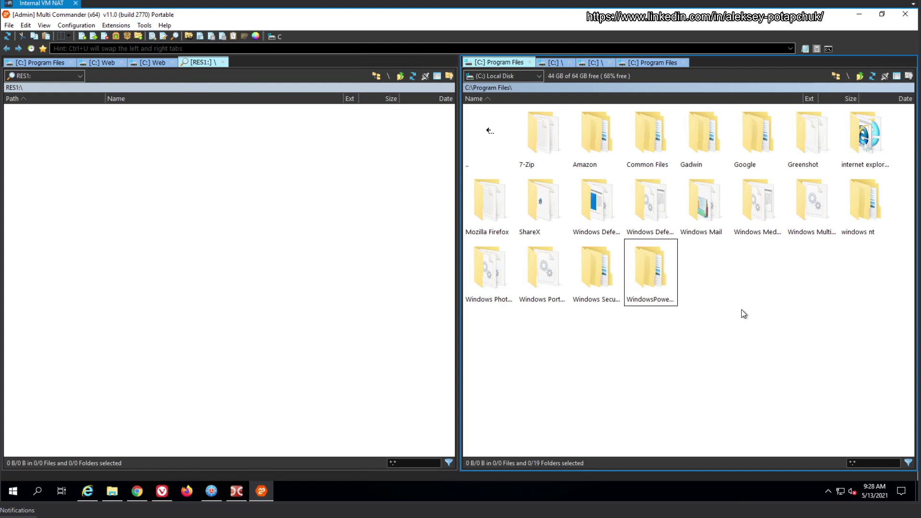
pyautogui.keyDown('ctrl'); pyautogui.scroll(5, 730, 333); pyautogui.keyUp('ctrl')
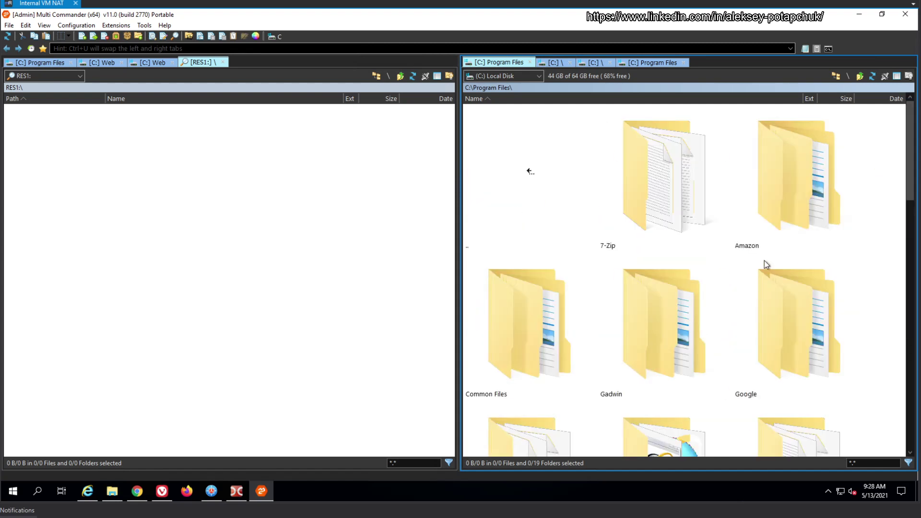
pyautogui.keyDown('ctrl'); pyautogui.scroll(2, 820, 257); pyautogui.keyUp('ctrl')
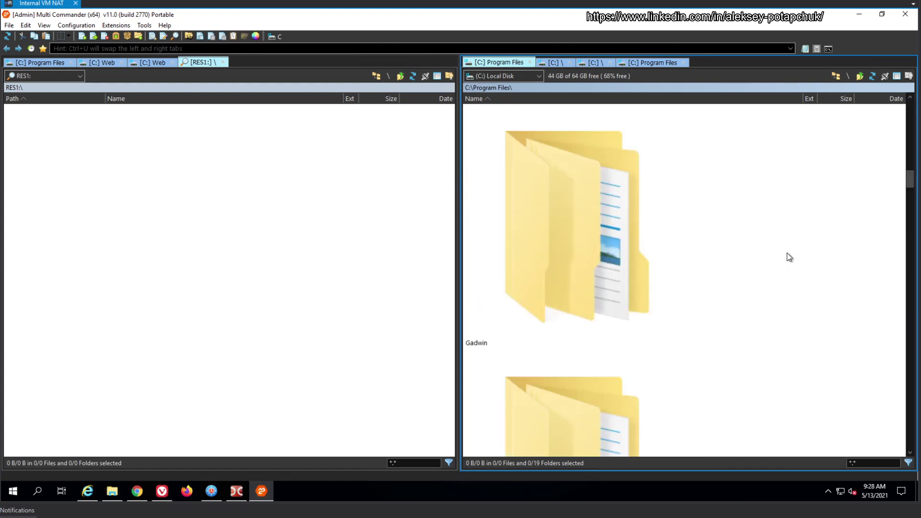
pyautogui.click(573, 269)
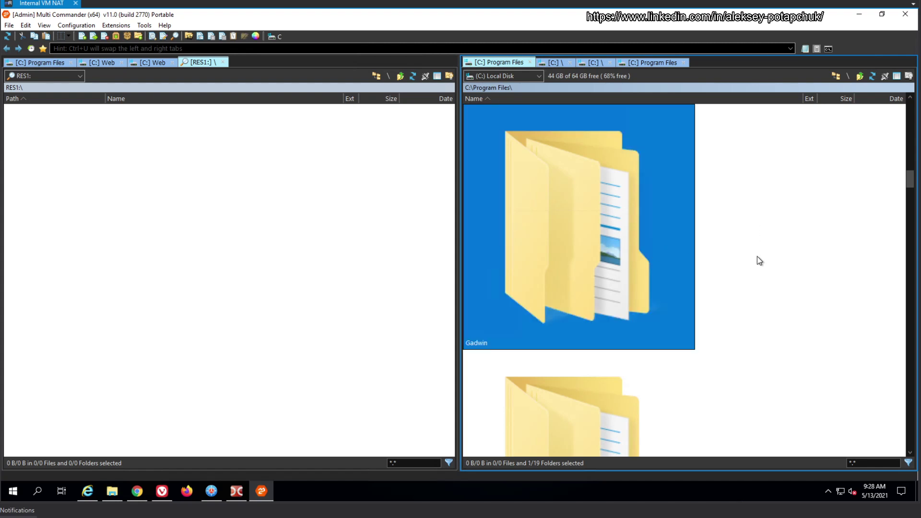
pyautogui.keyDown('ctrl'); pyautogui.scroll(-2, 756, 261); pyautogui.keyUp('ctrl')
pyautogui.keyDown('ctrl'); pyautogui.scroll(-2, 766, 260); pyautogui.keyUp('ctrl')
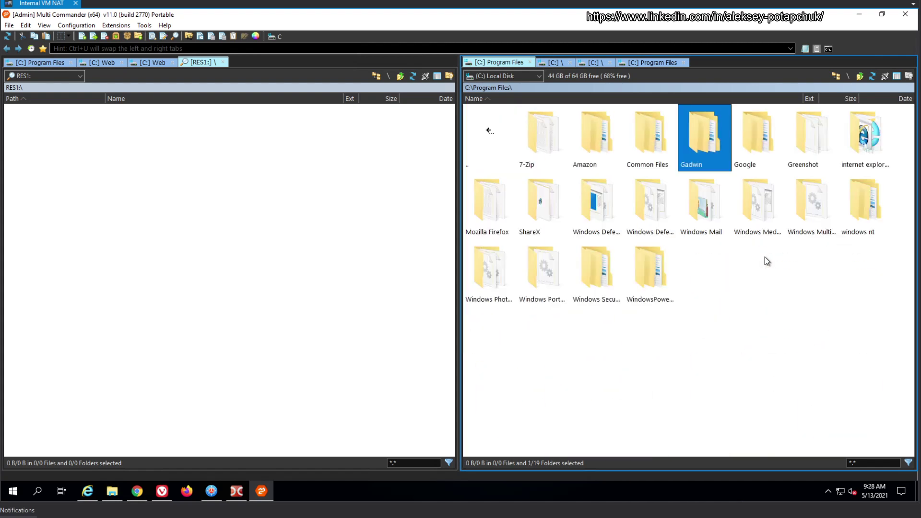
pyautogui.keyDown('ctrl'); pyautogui.scroll(-1, 764, 261); pyautogui.keyUp('ctrl')
pyautogui.keyDown('ctrl'); pyautogui.scroll(3, 762, 261); pyautogui.keyUp('ctrl')
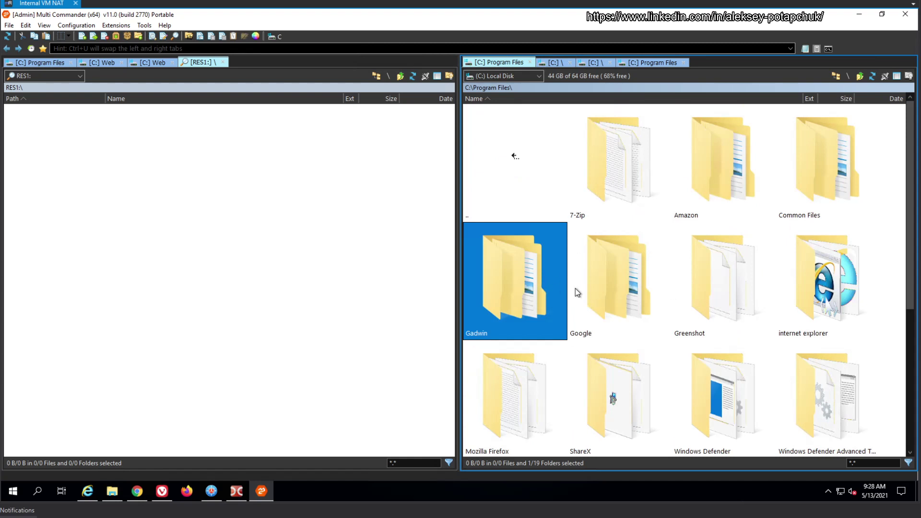
pyautogui.click(409, 288)
pyautogui.click(555, 200)
pyautogui.click(300, 266)
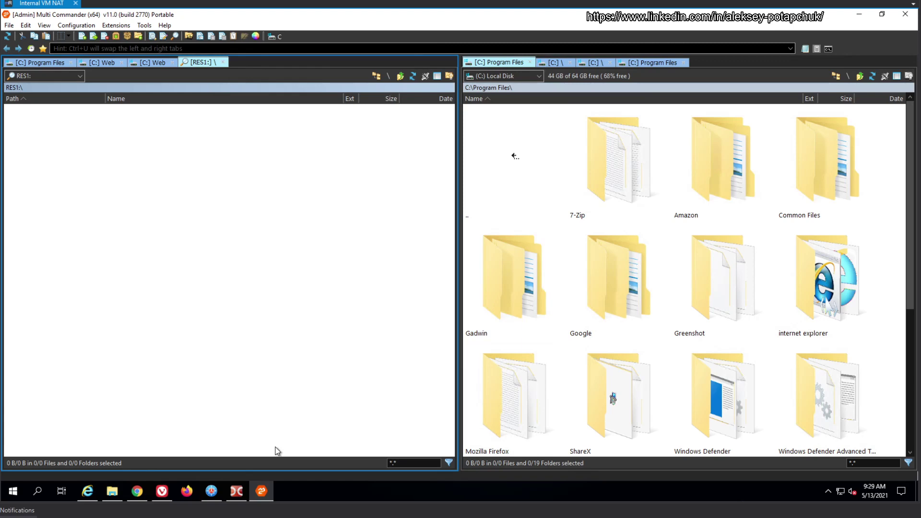
# - In FreeCommander XE, set the Theme1 wallpaper thumbnails to 256, then return to Multi Commander
pyautogui.click(237, 491)
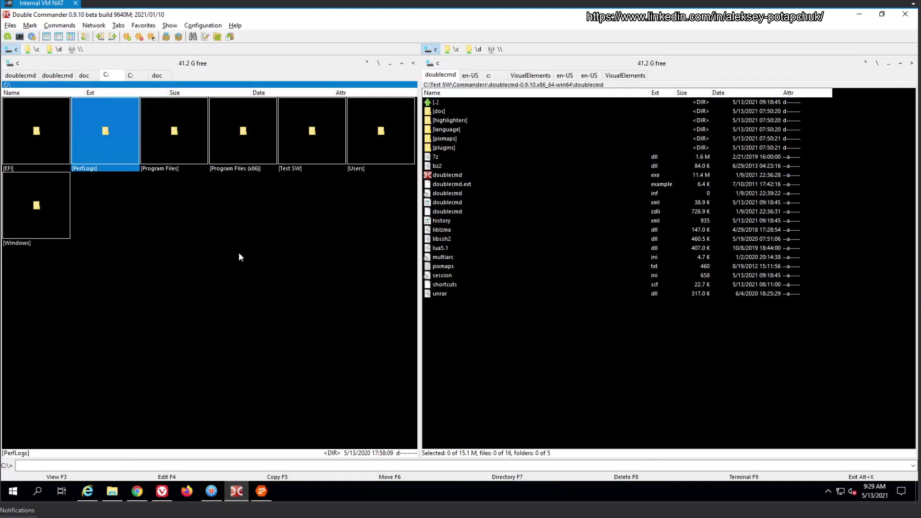
pyautogui.click(211, 490)
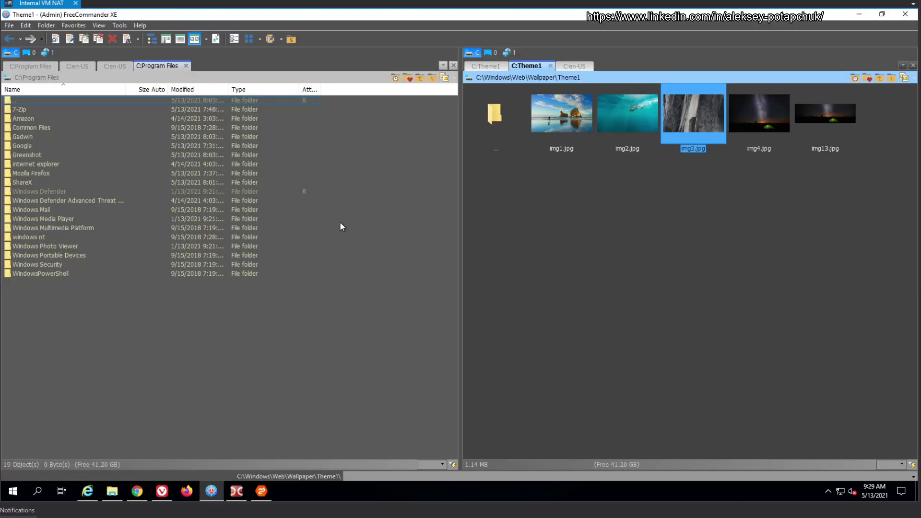
pyautogui.click(205, 41)
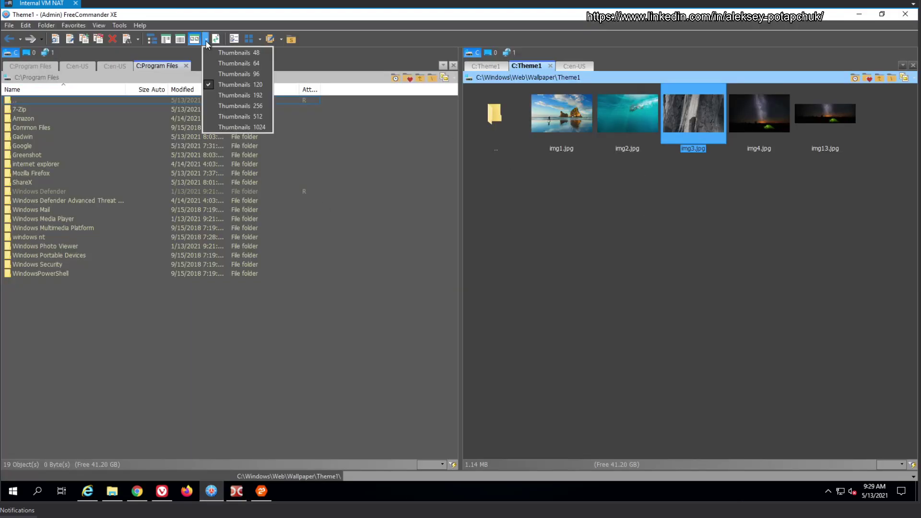
pyautogui.click(246, 110)
pyautogui.click(677, 438)
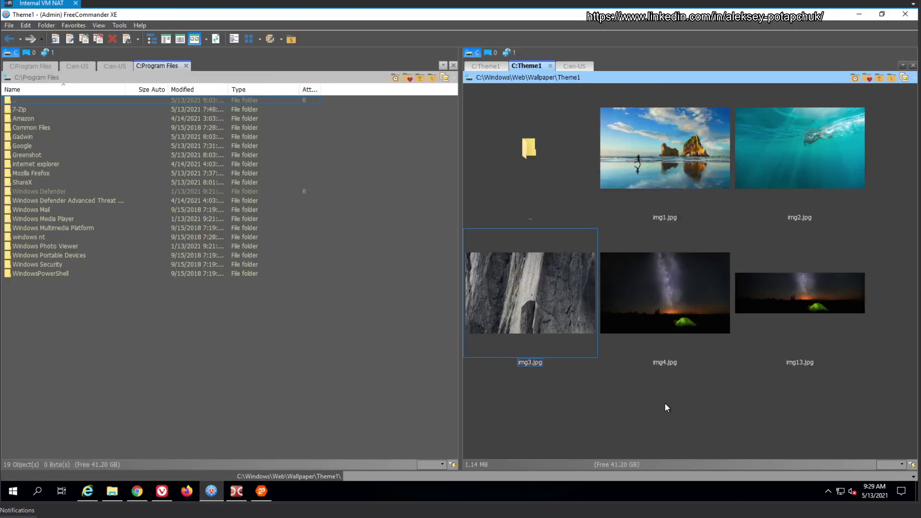
pyautogui.click(262, 490)
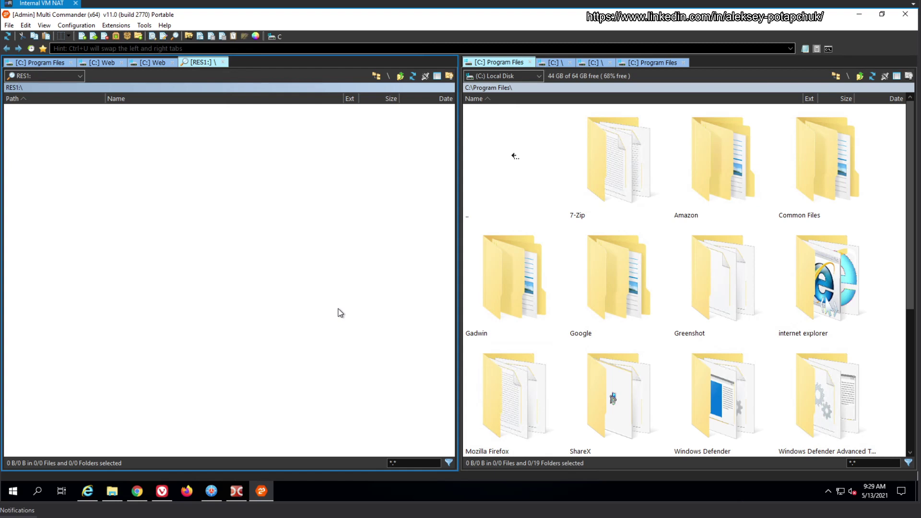
# - Bring Double Commander forward, showing the C:\ thumbnails beside the doublecmd folder
pyautogui.click(238, 489)
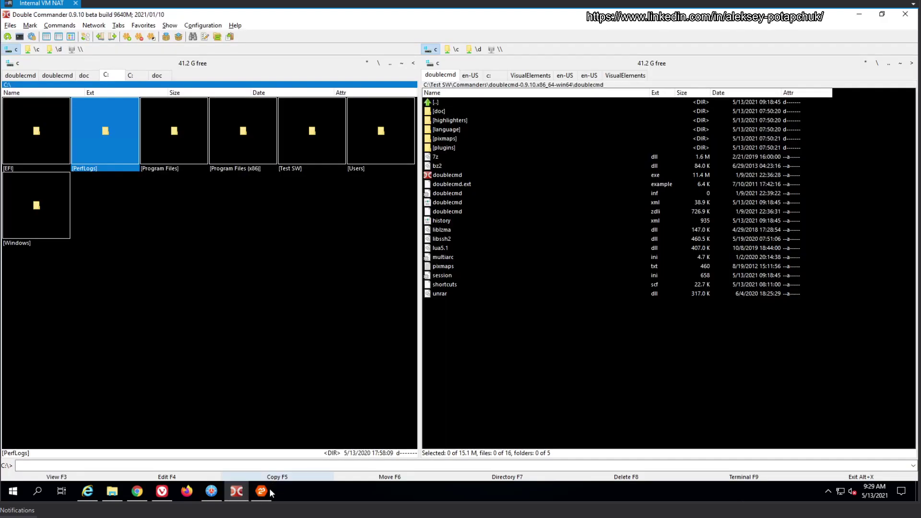
pyautogui.click(267, 493)
pyautogui.click(234, 494)
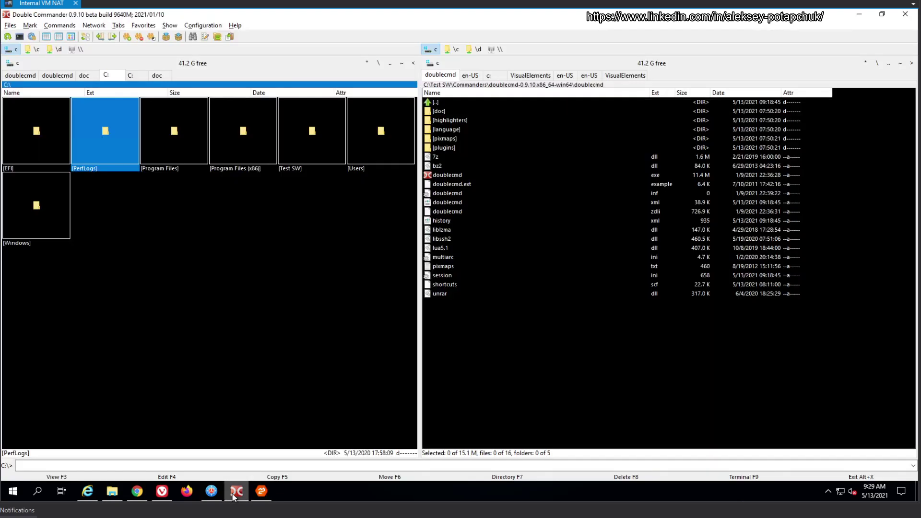